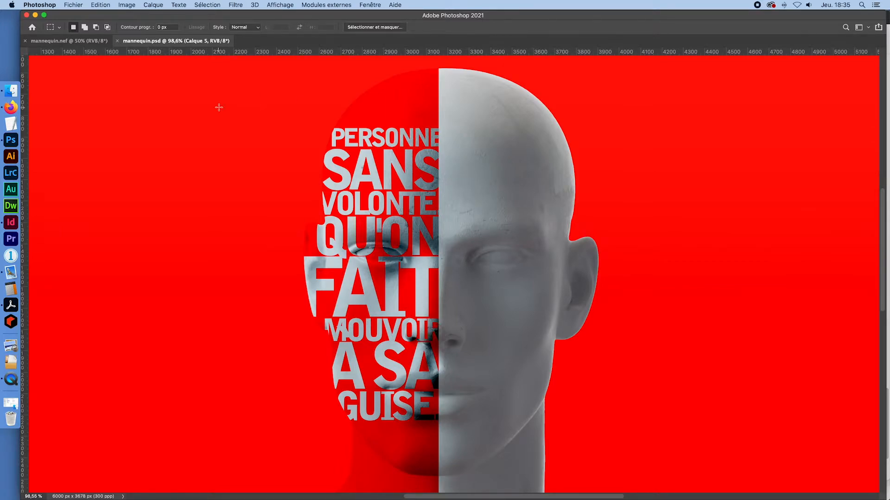
Compare the original mannequin.nef photo with the finished typographic composition in mannequin.psd
{"action": "left_click", "coordinate": [66, 41]}
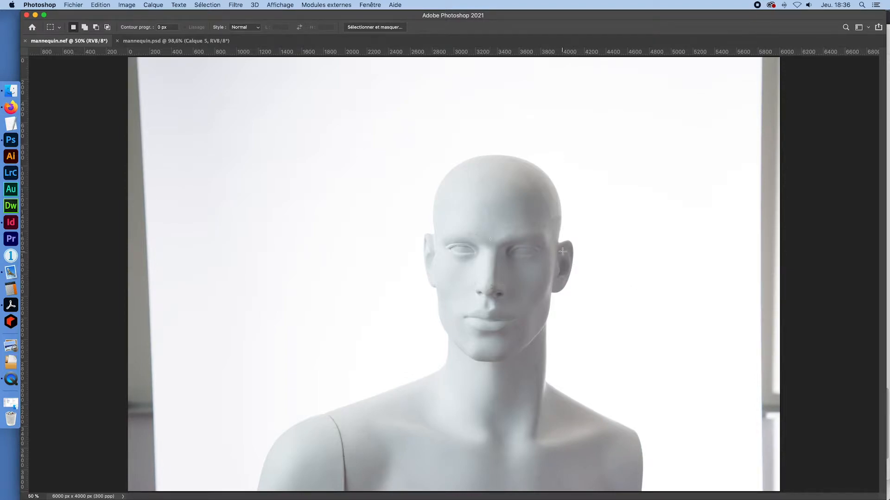
{"action": "left_click", "coordinate": [188, 41]}
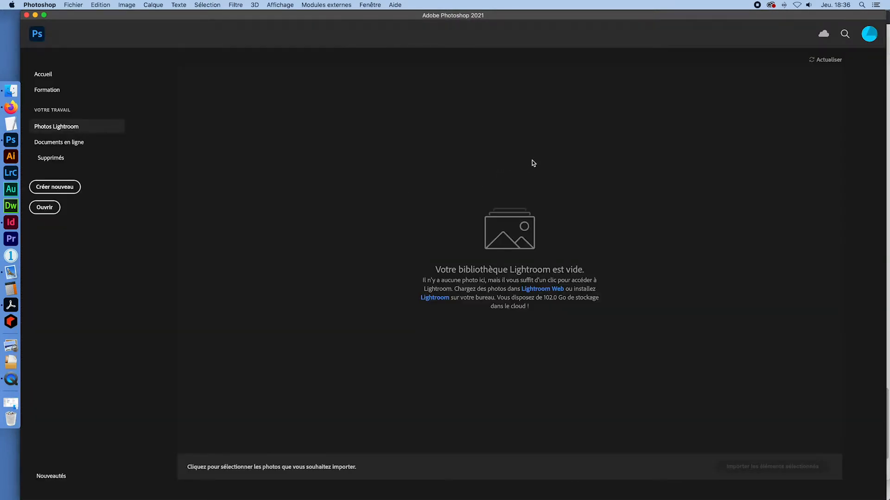
Open the raw photo mannequin.nef from the ex_typo02 folder in Camera Raw
{"action": "left_click", "coordinate": [76, 5]}
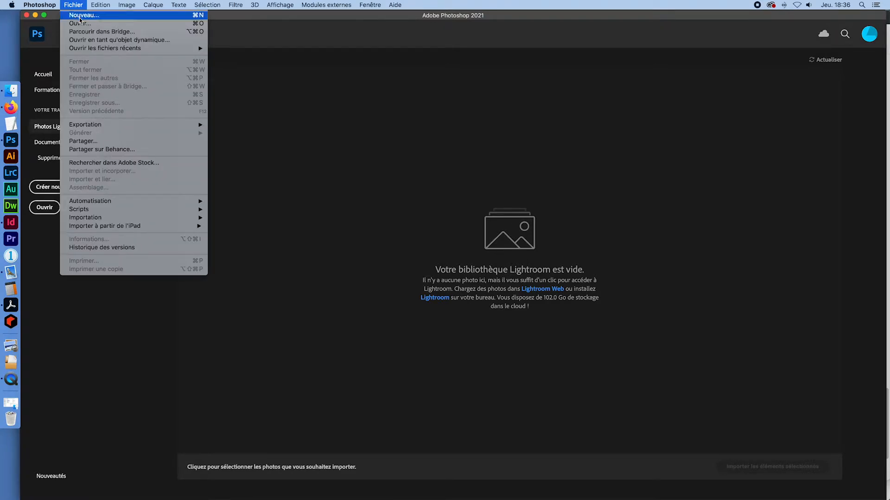
{"action": "left_click", "coordinate": [80, 23]}
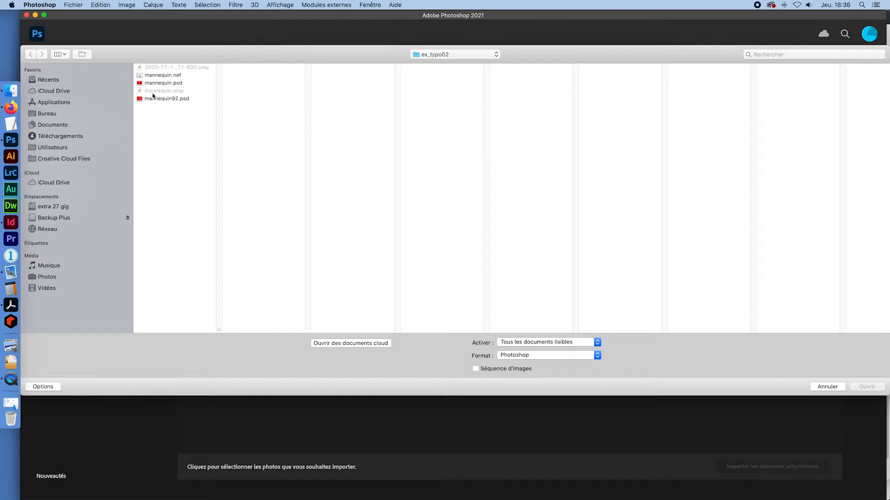
{"action": "left_click", "coordinate": [166, 75]}
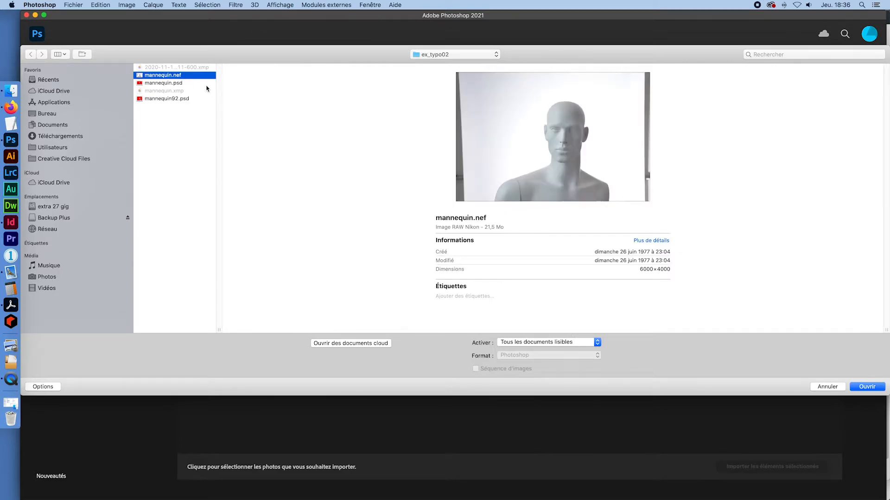
{"action": "left_click", "coordinate": [872, 386]}
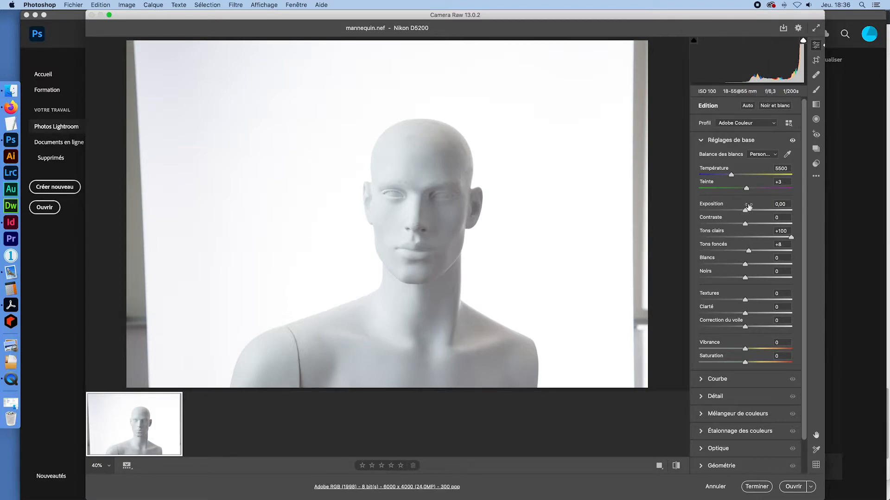
Set the raw photo's exposure to -0,40, slightly adjust the shadows (Tons foncés) and open the image in Photoshop
{"action": "left_click_drag", "start_coordinate": [746, 211], "coordinate": [741, 211]}
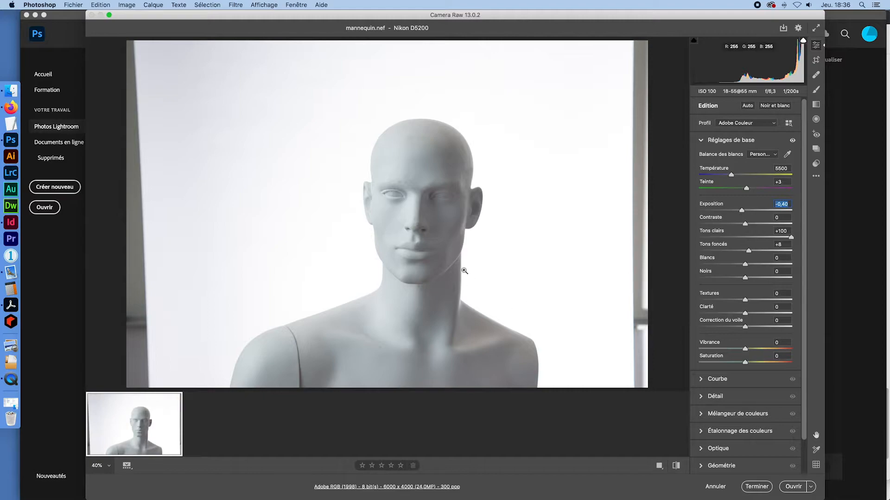
{"action": "mouse_move", "coordinate": [748, 251]}
{"action": "left_mouse_down"}
{"action": "mouse_move", "coordinate": [774, 252]}
{"action": "mouse_move", "coordinate": [749, 250]}
{"action": "left_mouse_up"}
{"action": "left_click", "coordinate": [797, 488]}
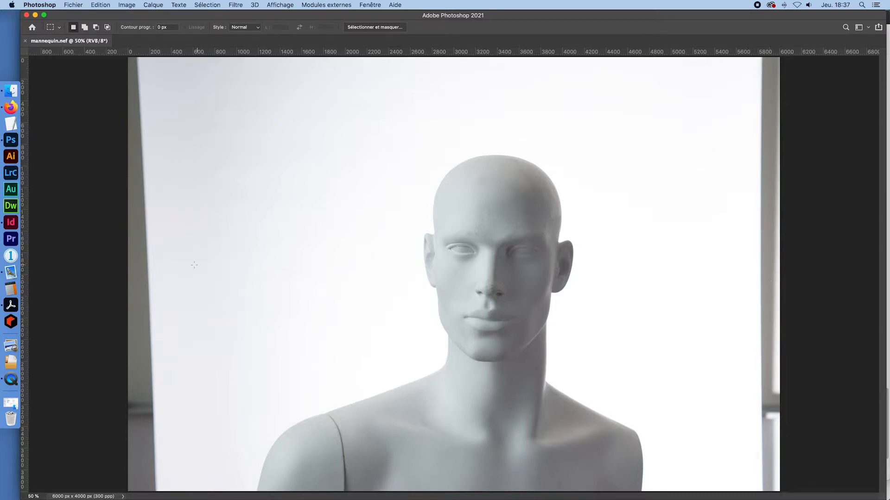
Set up the workspace to show the floating tools and layers panels
{"action": "left_click", "coordinate": [359, 5]}
{"action": "mouse_move", "coordinate": [398, 24]}
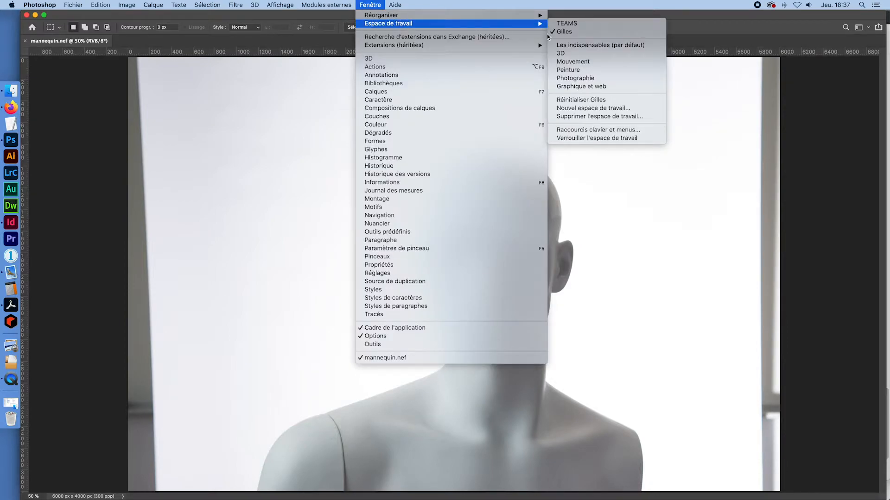
{"action": "left_click", "coordinate": [569, 69]}
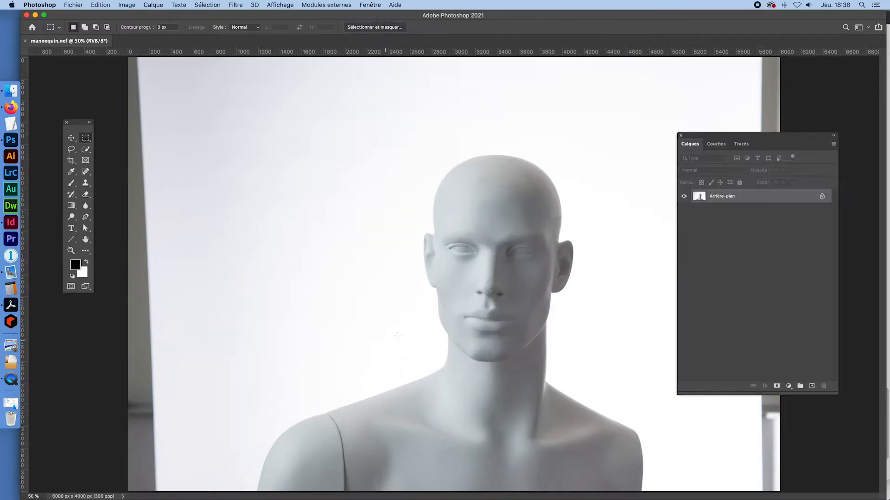
Crop the photo's left and right sides to remove the dark backdrop edges, leaving it 5444 px wide at full height
{"action": "left_click", "coordinate": [74, 163]}
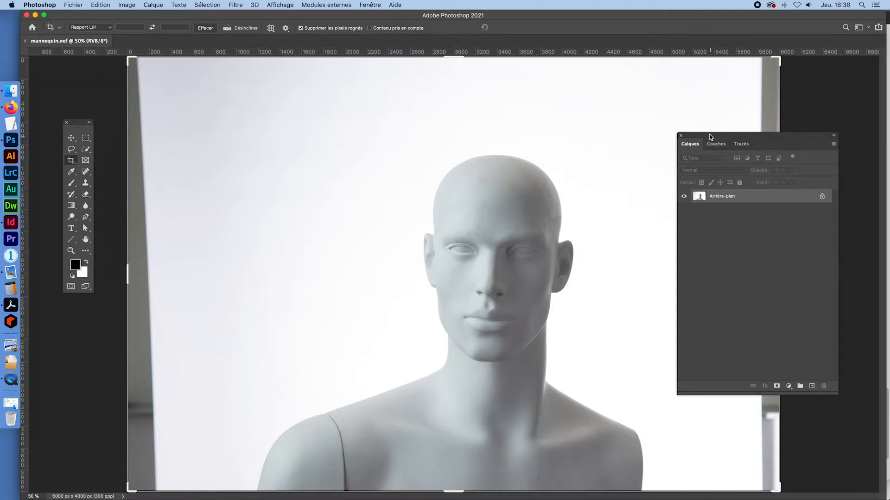
{"action": "left_click_drag", "start_coordinate": [721, 139], "coordinate": [837, 181]}
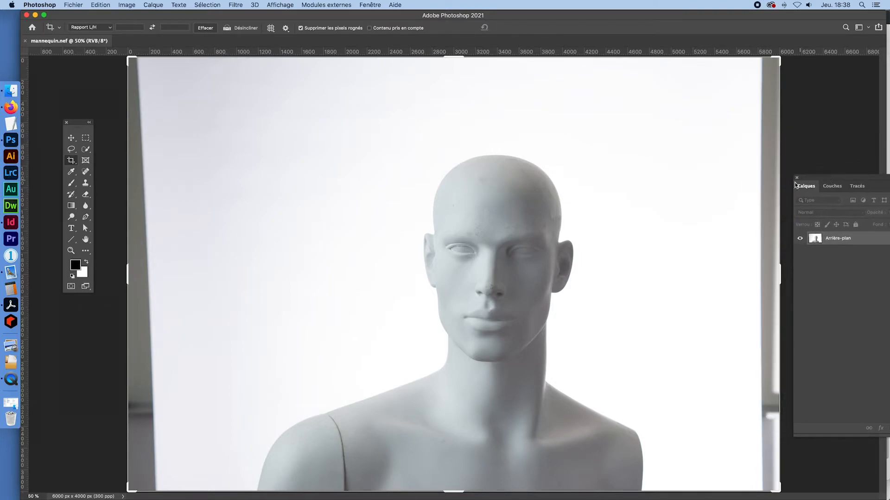
{"action": "left_click_drag", "start_coordinate": [123, 275], "coordinate": [144, 274]}
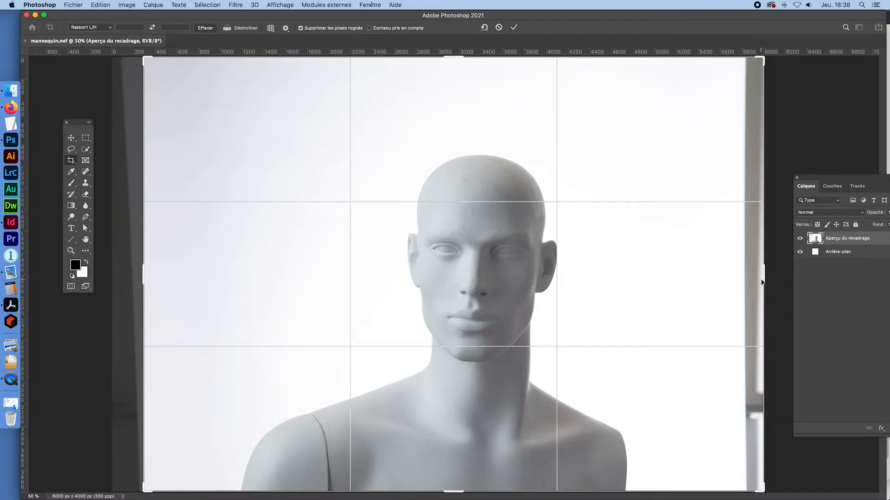
{"action": "left_click_drag", "start_coordinate": [763, 274], "coordinate": [749, 273]}
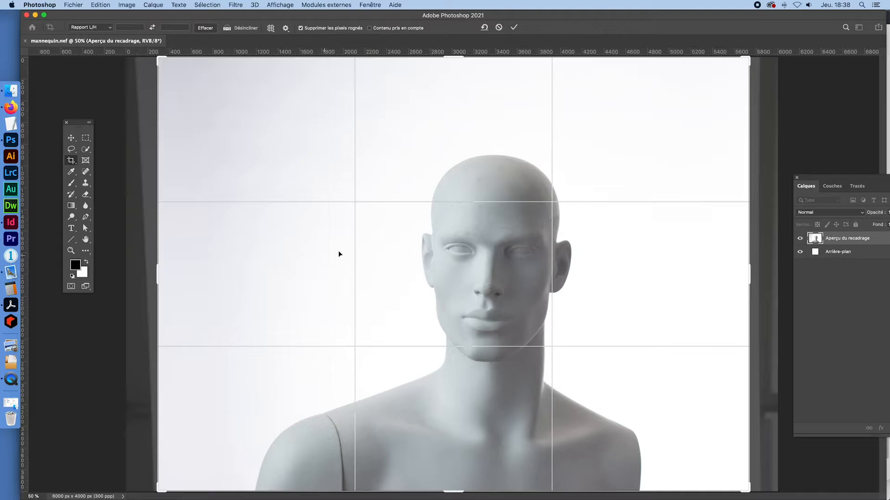
{"action": "key", "text": "Return"}
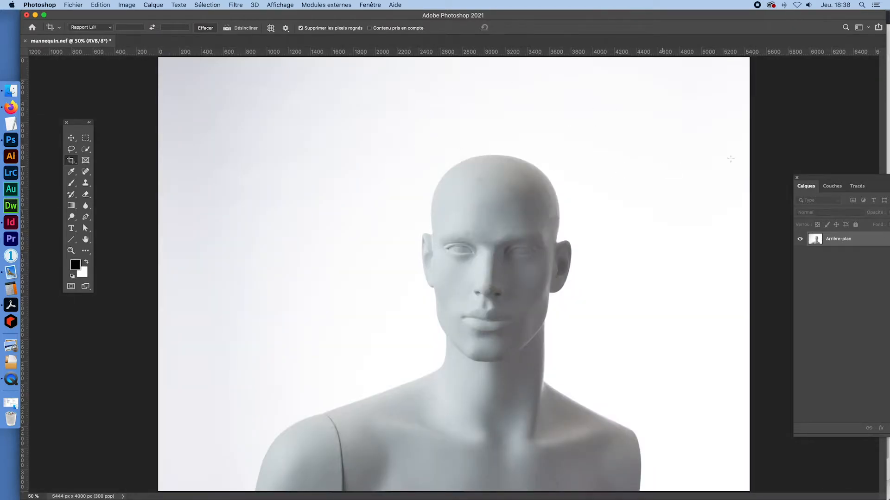
Duplicate the Arrière-plan layer and insert a new empty layer between the background and its copy
{"action": "left_click_drag", "start_coordinate": [858, 182], "coordinate": [703, 135]}
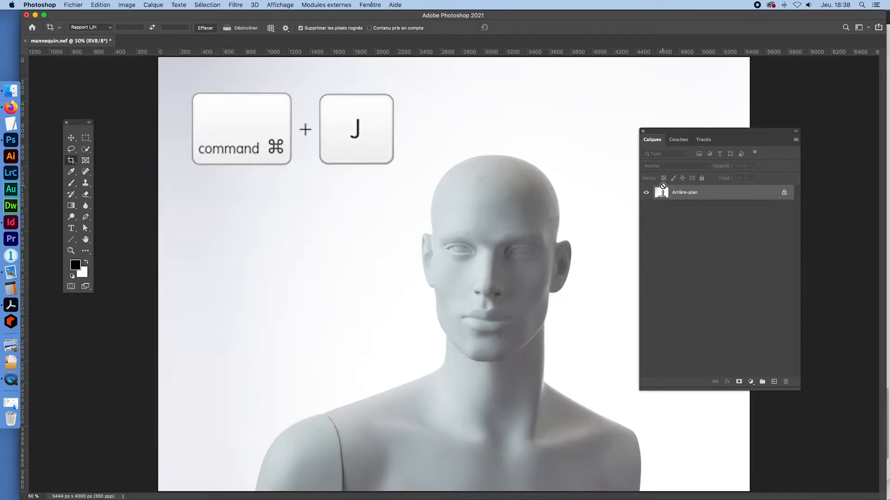
{"action": "key", "text": "super+j"}
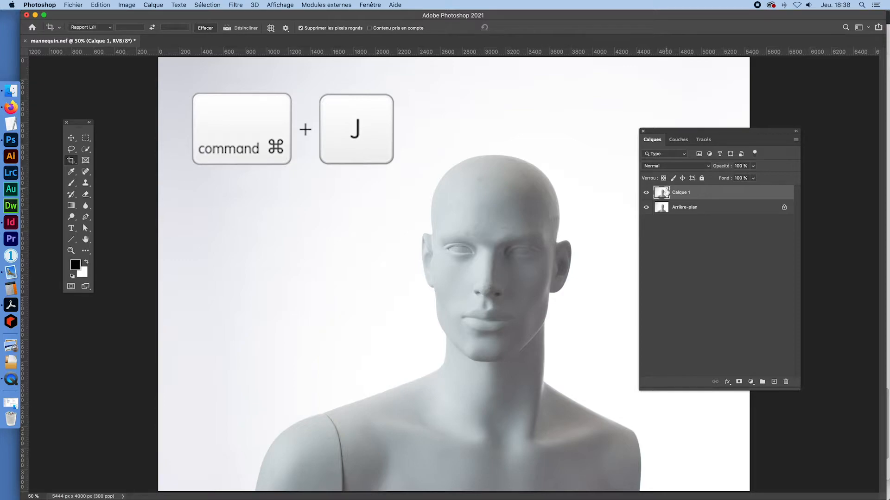
{"action": "left_click", "coordinate": [668, 209]}
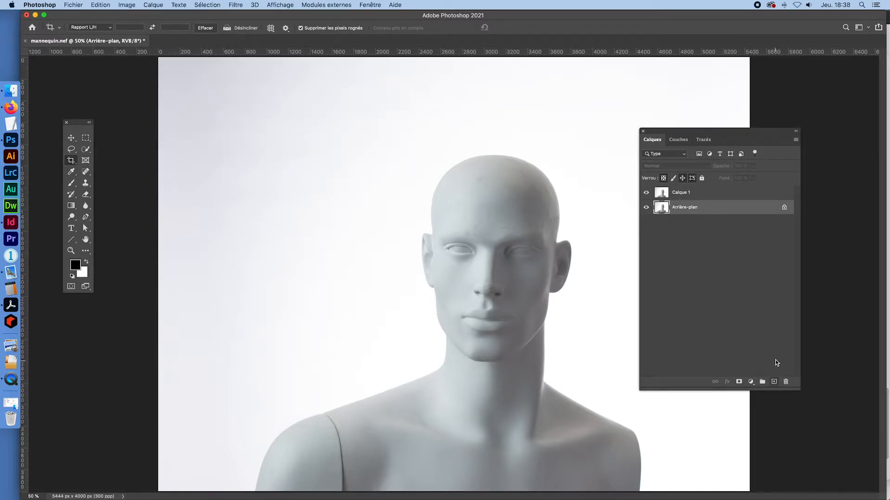
{"action": "left_click", "coordinate": [773, 381]}
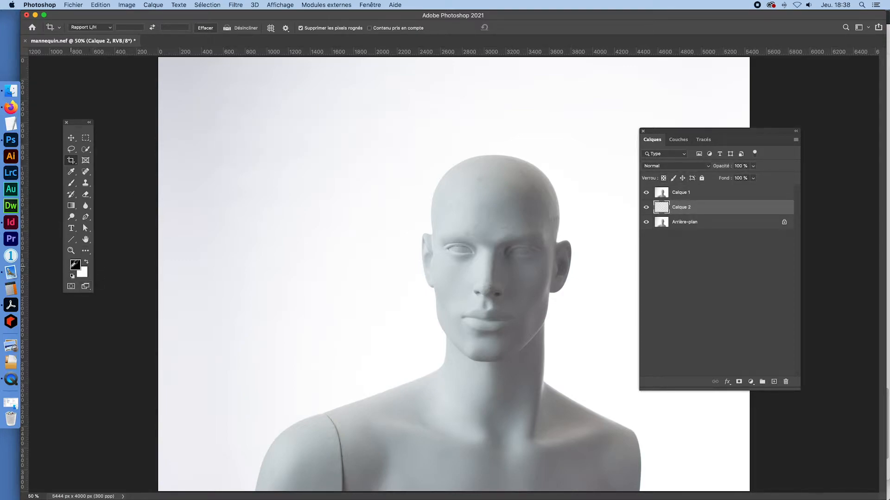
Set the foreground colour to pure red ff0000 and fill the new empty layer with it
{"action": "left_click", "coordinate": [75, 265]}
{"action": "left_click_drag", "start_coordinate": [120, 274], "coordinate": [177, 236]}
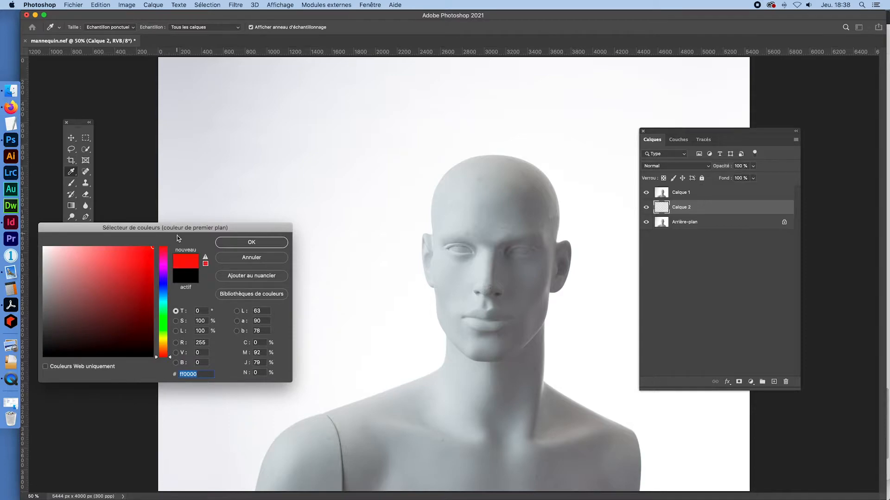
{"action": "left_click", "coordinate": [251, 244]}
{"action": "key", "text": "c"}
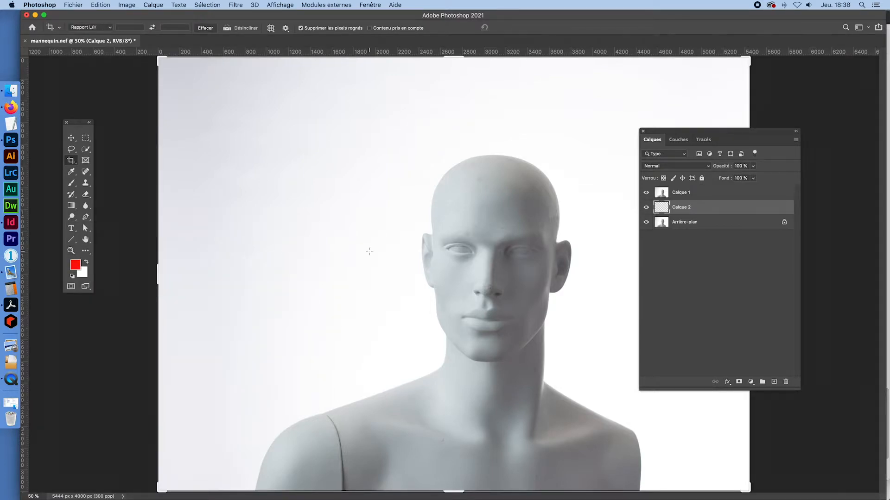
{"action": "key", "text": "alt+BackSpace"}
Rename the duplicated photo layer as mannequin
{"action": "left_click", "coordinate": [659, 191]}
{"action": "double_click", "coordinate": [688, 193]}
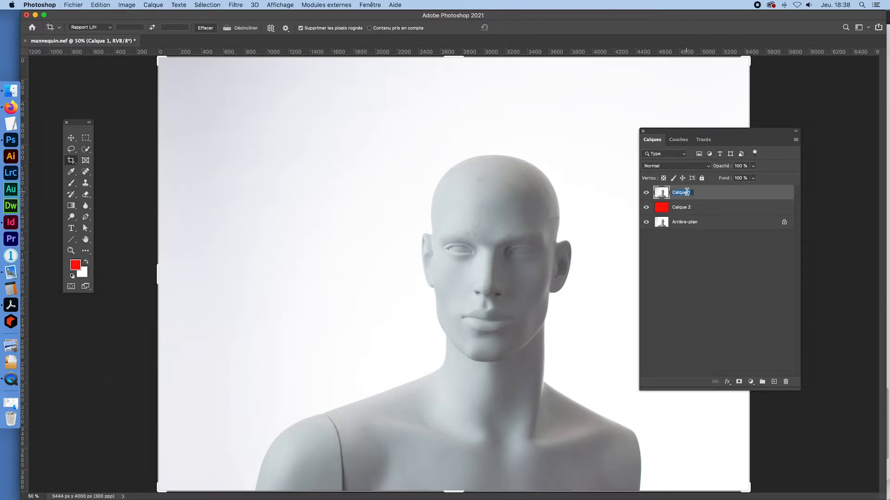
{"action": "type", "text": "mannequin"}
{"action": "key", "text": "Return"}
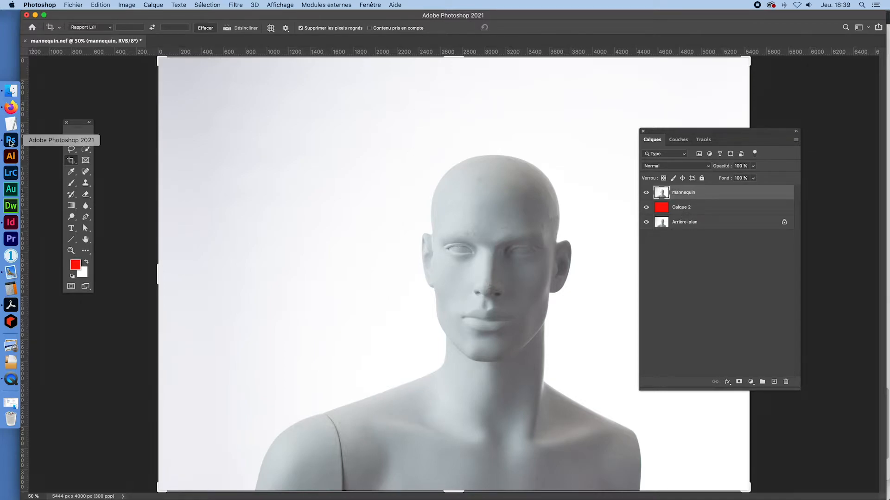
Select the mannequin automatically as the subject and add a layer mask from the selection to cut out the backdrop
{"action": "left_click", "coordinate": [87, 150]}
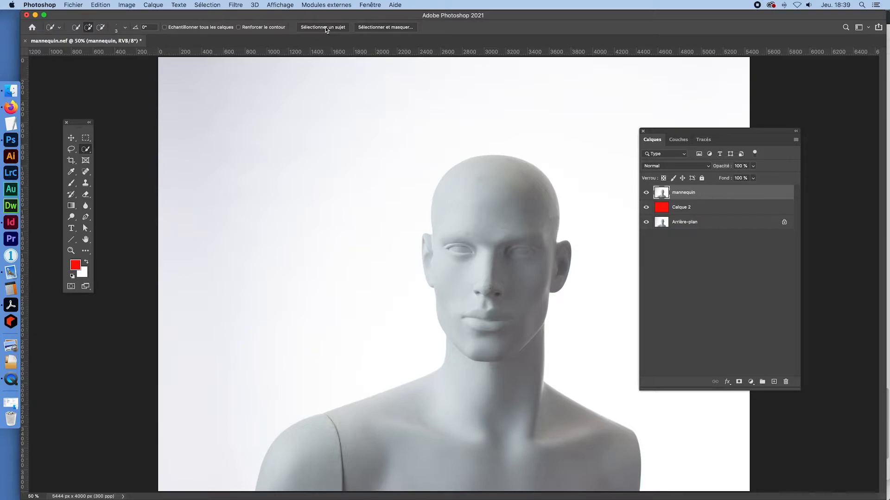
{"action": "left_click", "coordinate": [324, 28]}
{"action": "left_click", "coordinate": [739, 382]}
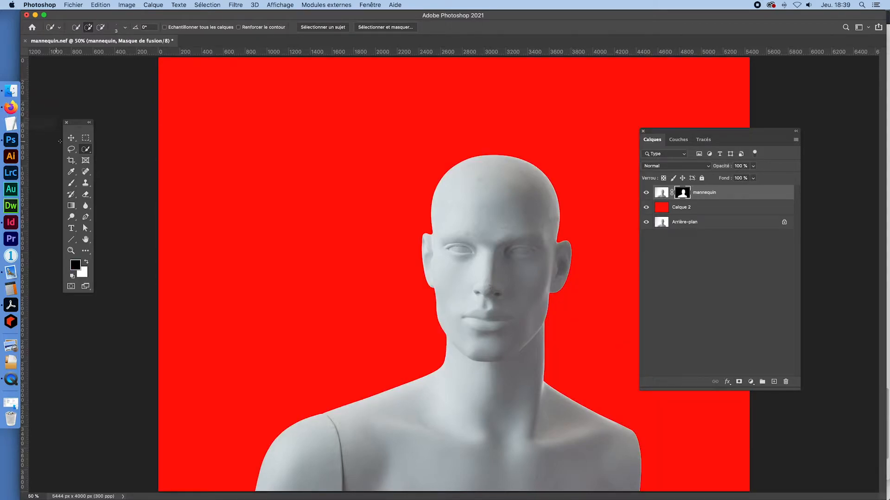
Examine the mask's cut-out edge up close along the left side, from the skull past the ear and neck to the shoulder
{"action": "left_click", "coordinate": [86, 139]}
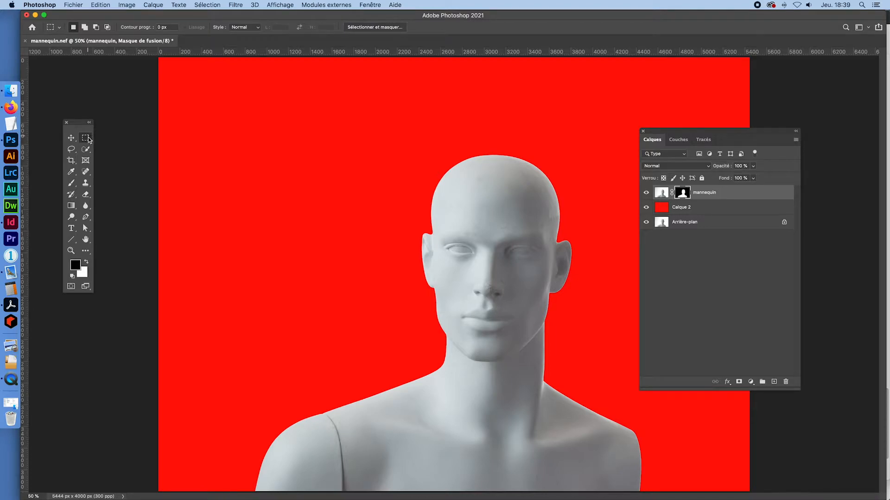
{"action": "key", "text": "super+space"}
{"action": "left_click_drag", "start_coordinate": [460, 158], "coordinate": [534, 215]}
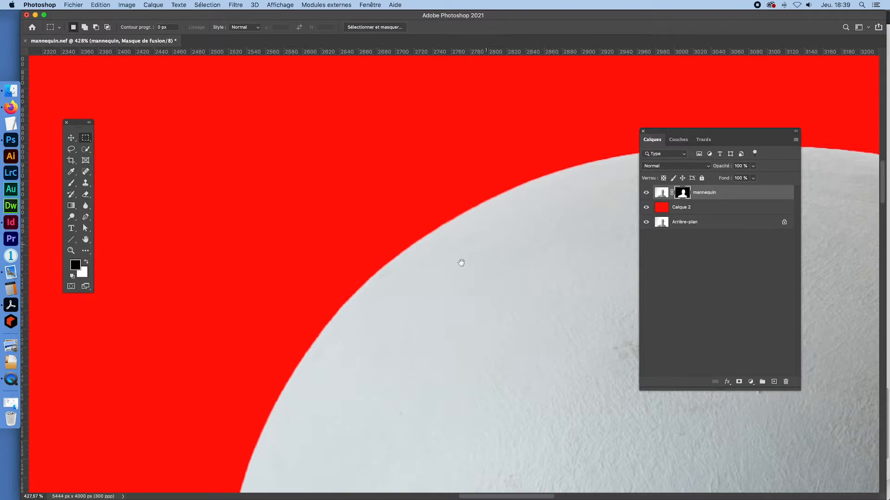
{"action": "left_click_drag", "start_coordinate": [461, 263], "coordinate": [587, 93]}
{"action": "left_click_drag", "start_coordinate": [437, 286], "coordinate": [461, 116]}
{"action": "left_click_drag", "start_coordinate": [461, 381], "coordinate": [423, 195]}
{"action": "left_click_drag", "start_coordinate": [436, 417], "coordinate": [409, 334]}
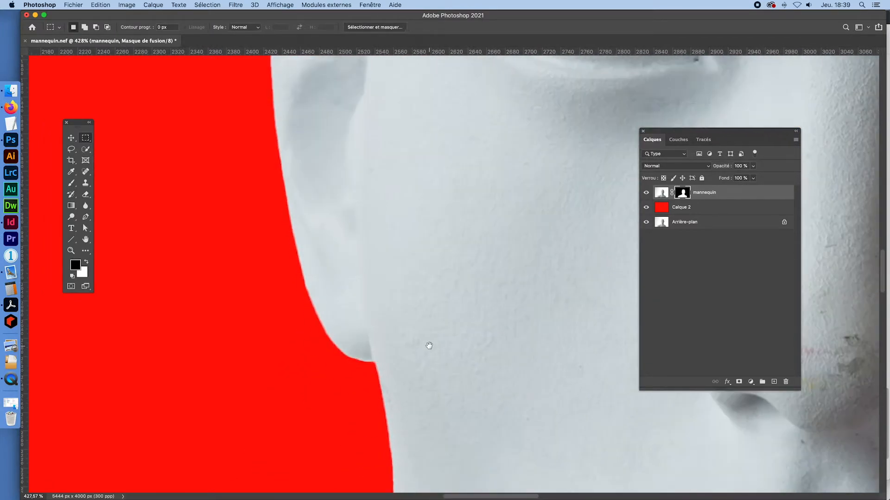
{"action": "left_click_drag", "start_coordinate": [435, 416], "coordinate": [334, 167]}
{"action": "left_click_drag", "start_coordinate": [379, 260], "coordinate": [419, 83]}
{"action": "left_click_drag", "start_coordinate": [230, 420], "coordinate": [361, 371]}
{"action": "left_click_drag", "start_coordinate": [96, 440], "coordinate": [559, 311]}
{"action": "left_click_drag", "start_coordinate": [93, 463], "coordinate": [371, 318]}
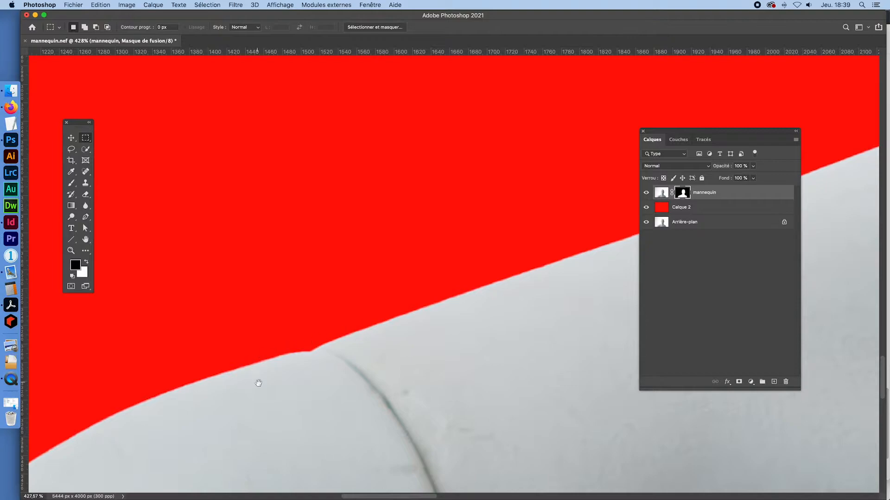
{"action": "left_click_drag", "start_coordinate": [258, 380], "coordinate": [539, 236]}
{"action": "left_click_drag", "start_coordinate": [408, 267], "coordinate": [452, 66]}
{"action": "left_click_drag", "start_coordinate": [315, 390], "coordinate": [425, 191]}
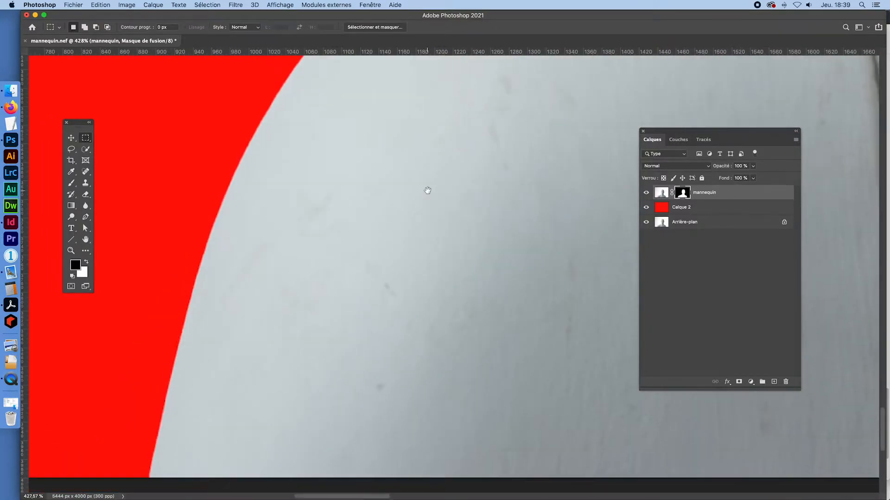
{"action": "key", "text": "super+0"}
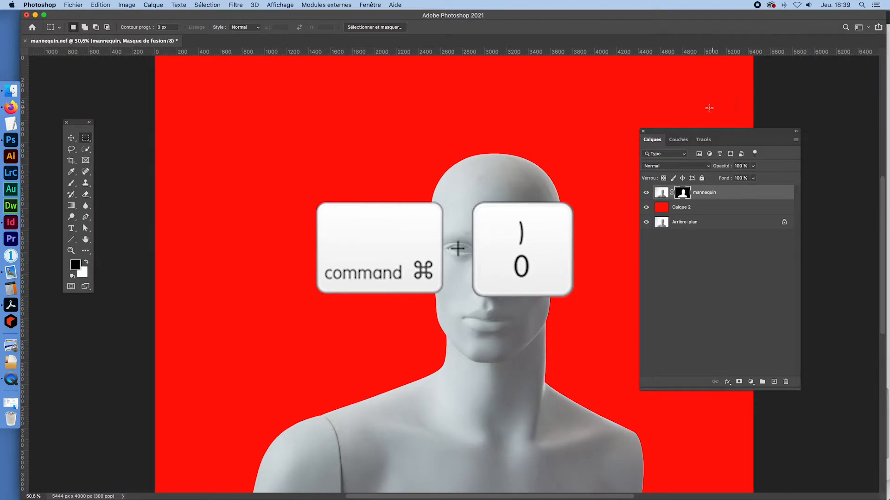
Examine the mask's cut-out edge up close along the right side, from the shoulder up past the neck, jaw and ear
{"action": "left_click_drag", "start_coordinate": [690, 138], "coordinate": [787, 138]}
{"action": "left_click_drag", "start_coordinate": [622, 479], "coordinate": [675, 465]}
{"action": "left_click_drag", "start_coordinate": [306, 284], "coordinate": [425, 470]}
{"action": "left_click_drag", "start_coordinate": [353, 168], "coordinate": [355, 394]}
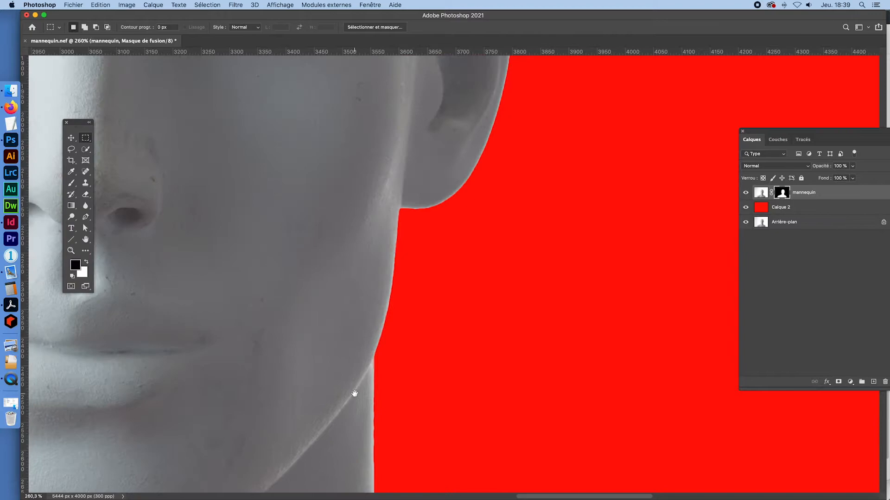
{"action": "left_click_drag", "start_coordinate": [505, 113], "coordinate": [493, 349]}
{"action": "left_click_drag", "start_coordinate": [447, 167], "coordinate": [495, 371]}
{"action": "left_click_drag", "start_coordinate": [481, 192], "coordinate": [502, 236]}
{"action": "key", "text": "super+0"}
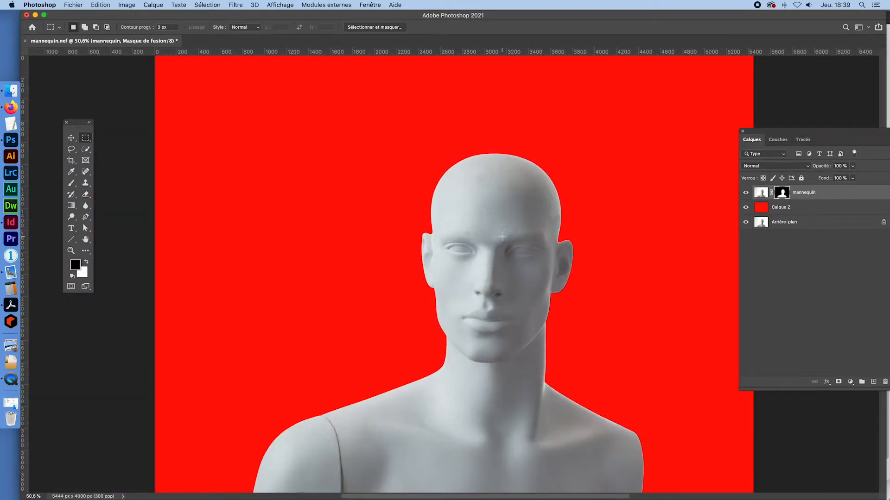
{"action": "left_click_drag", "start_coordinate": [823, 137], "coordinate": [763, 114]}
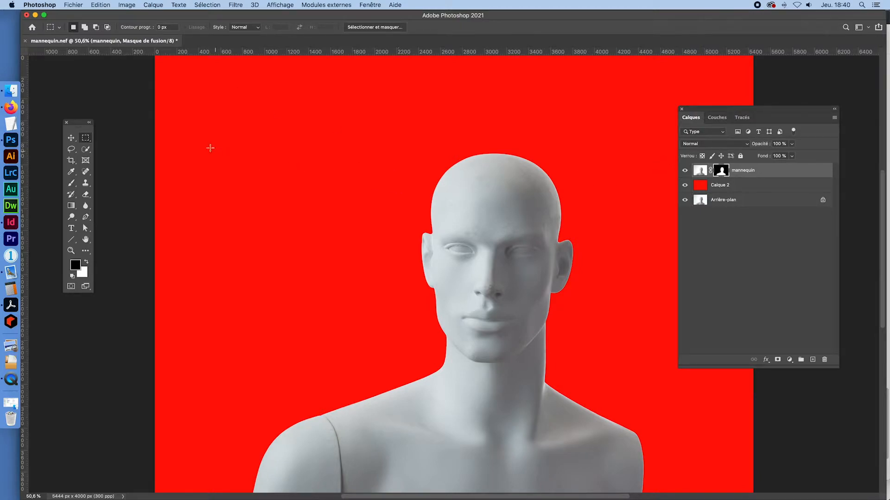
Switch to Finder and examine the typographic reference john_lennon.png in the _recherche_visuelle folder of _2020_projet_final, inside _projets
{"action": "left_click", "coordinate": [10, 90]}
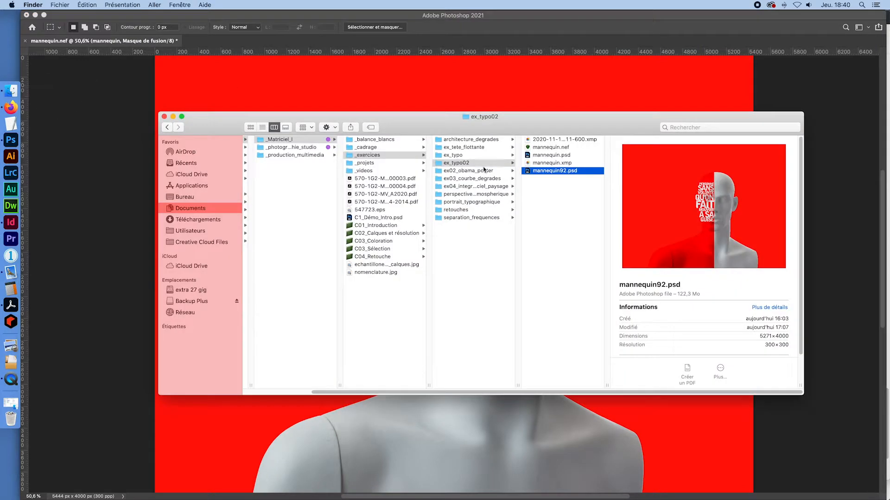
{"action": "left_click", "coordinate": [382, 164]}
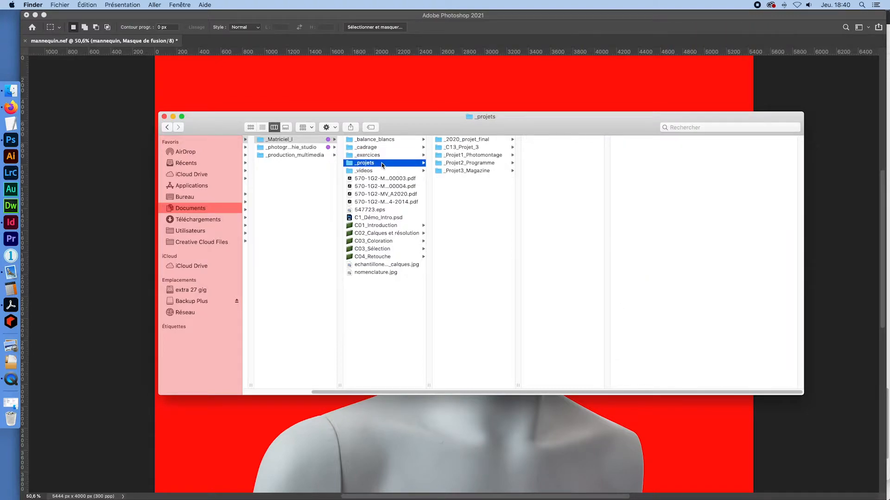
{"action": "left_click", "coordinate": [468, 139]}
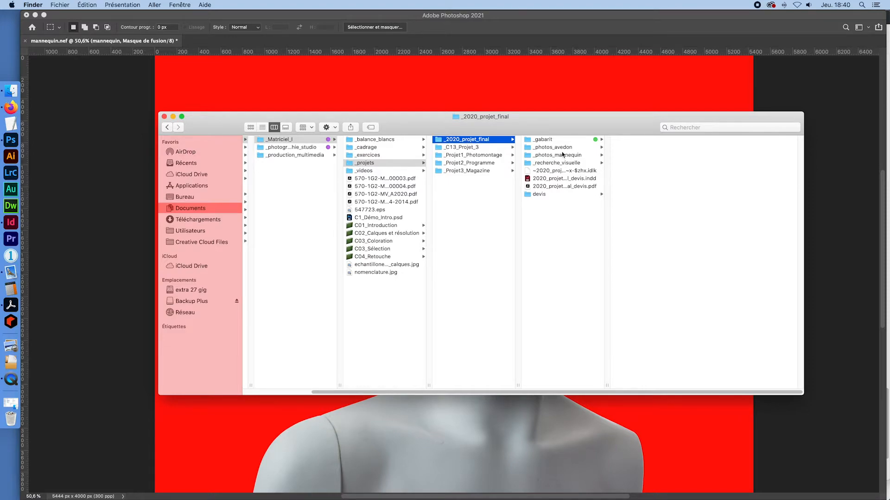
{"action": "left_click", "coordinate": [556, 163]}
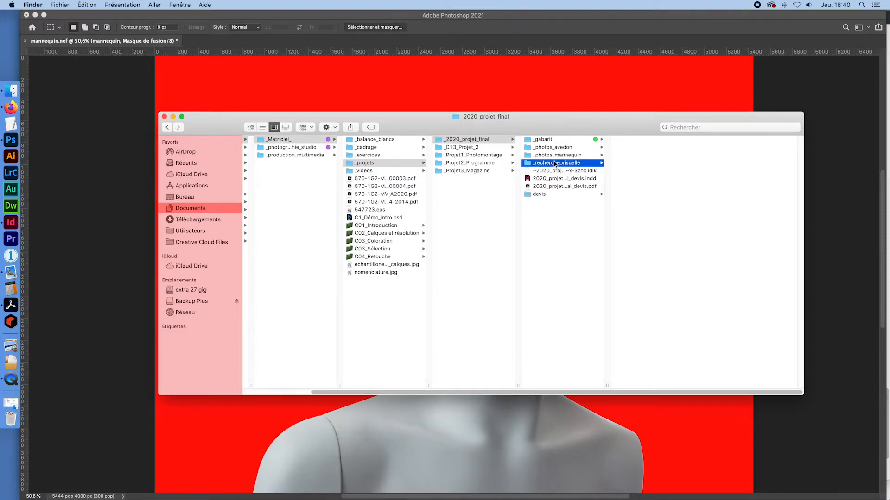
{"action": "left_click", "coordinate": [638, 297]}
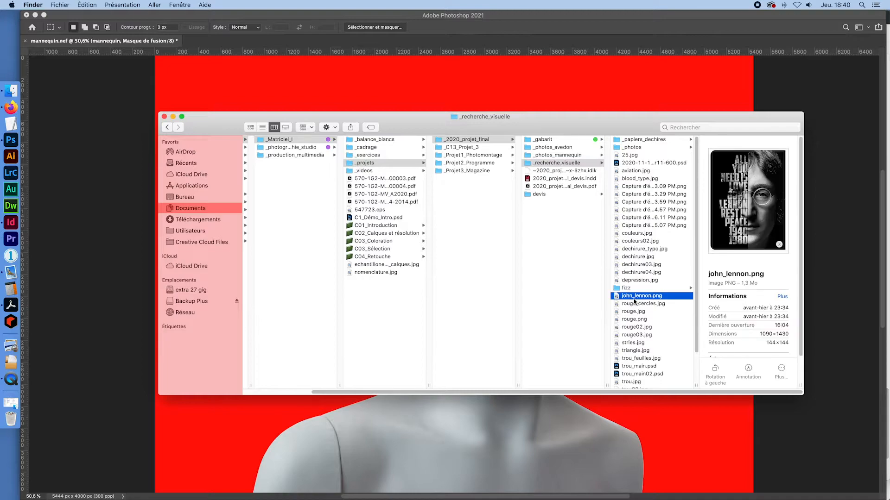
{"action": "key", "text": "space"}
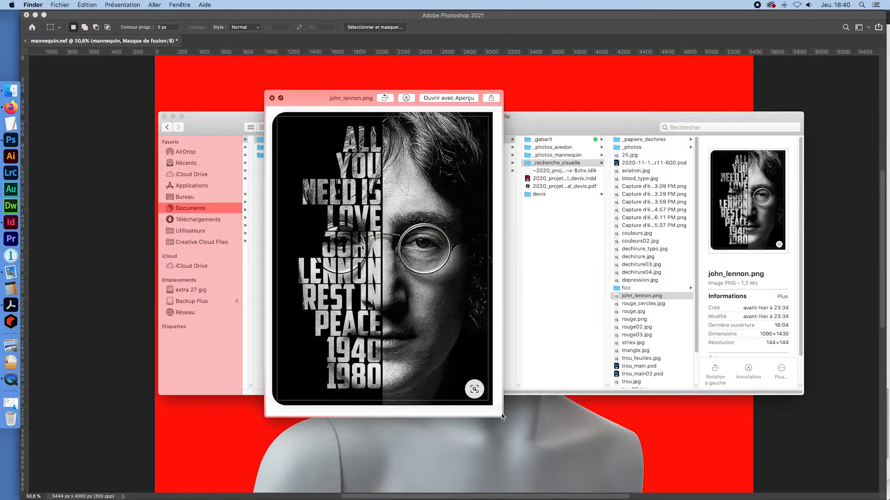
{"action": "left_click_drag", "start_coordinate": [505, 418], "coordinate": [501, 358]}
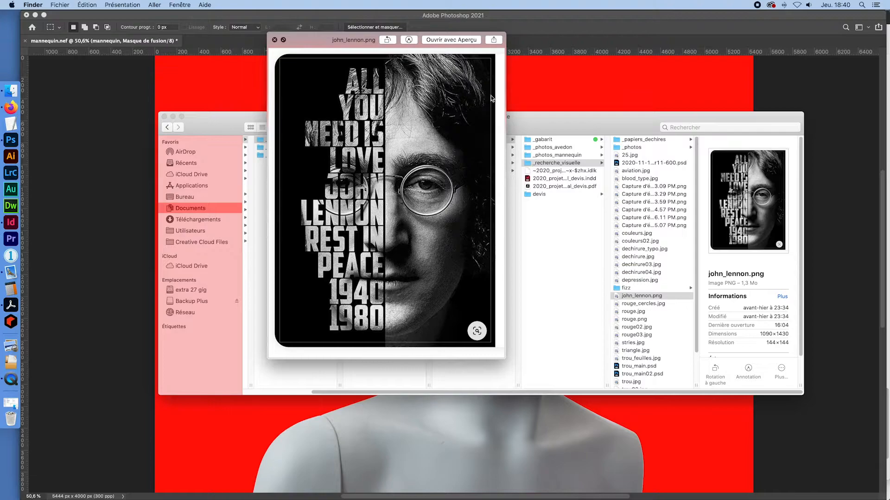
{"action": "left_click", "coordinate": [573, 87]}
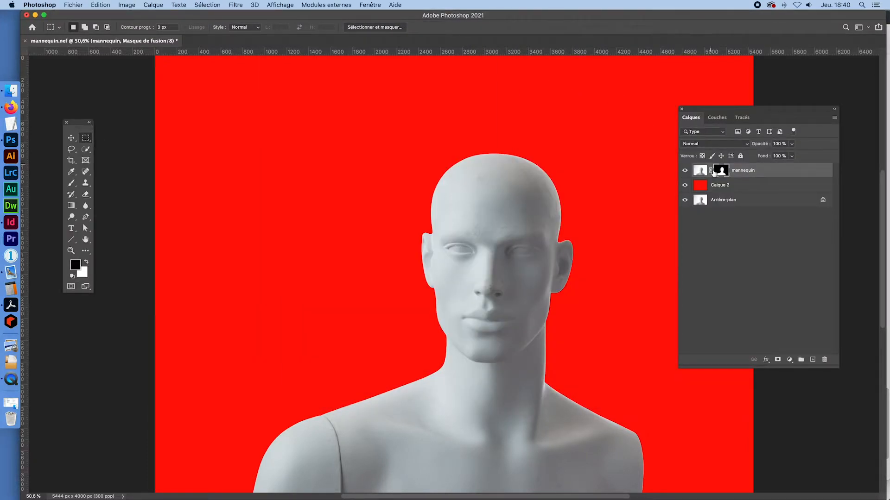
Create a new empty layer above the mannequin layer and name it rectangle
{"action": "left_click", "coordinate": [812, 359]}
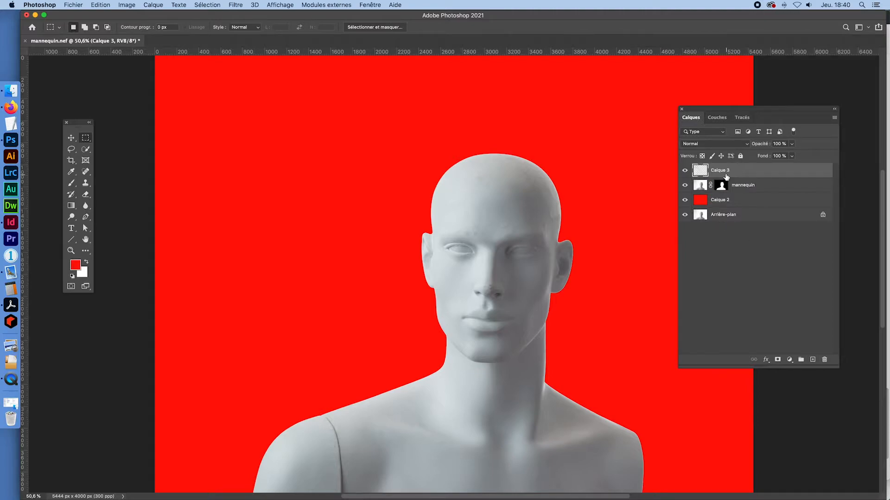
{"action": "double_click", "coordinate": [709, 170]}
{"action": "left_click", "coordinate": [718, 126]}
{"action": "double_click", "coordinate": [720, 170]}
{"action": "type", "text": "rectangle"}
{"action": "key", "text": "Return"}
Fill the left half of the canvas, up to the middle of the face, with the red foreground colour on the rectangle layer
{"action": "key", "text": "super+space"}
{"action": "key", "text": "super+space"}
{"action": "left_click_drag", "start_coordinate": [508, 332], "coordinate": [496, 325]}
{"action": "left_click_drag", "start_coordinate": [188, 87], "coordinate": [480, 496]}
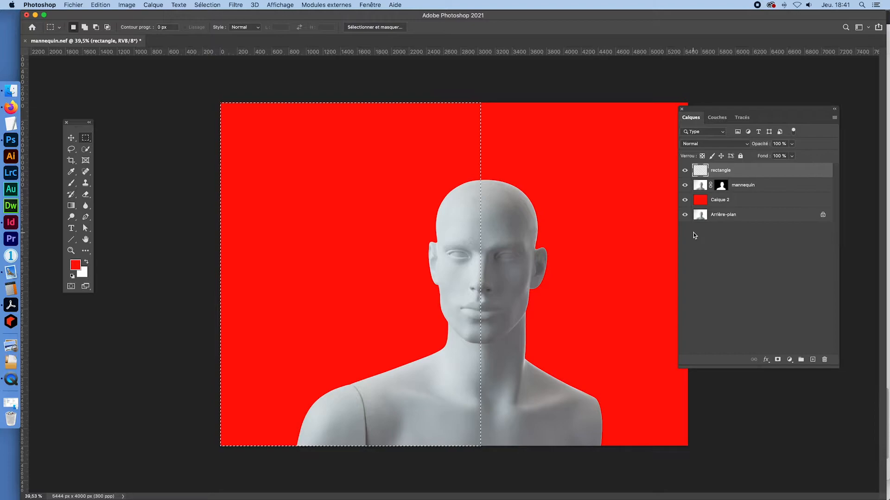
{"action": "key", "text": "alt+BackSpace"}
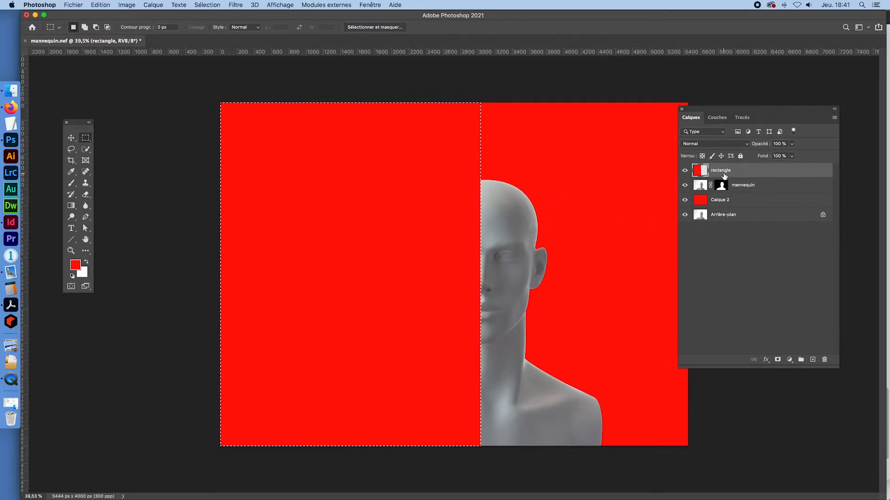
{"action": "left_click", "coordinate": [499, 91]}
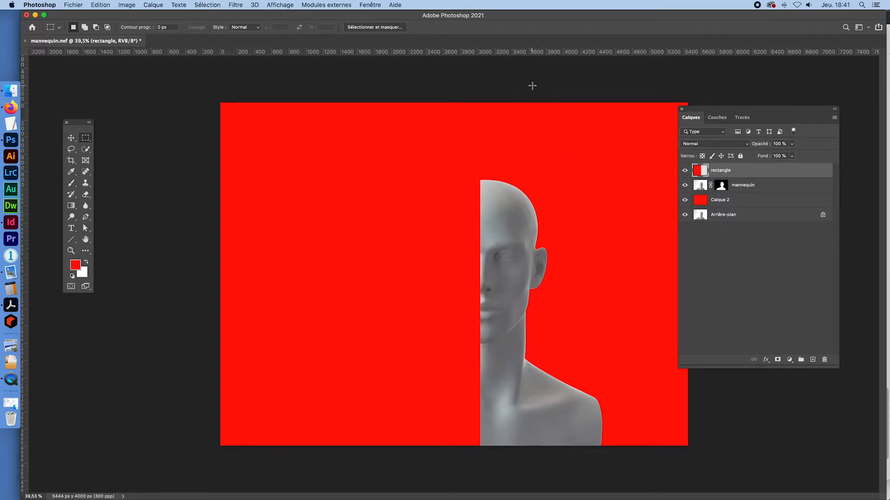
Hide the rulers, display them again, and place a horizontal guide just above the mannequin's eye
{"action": "key", "text": "super+r"}
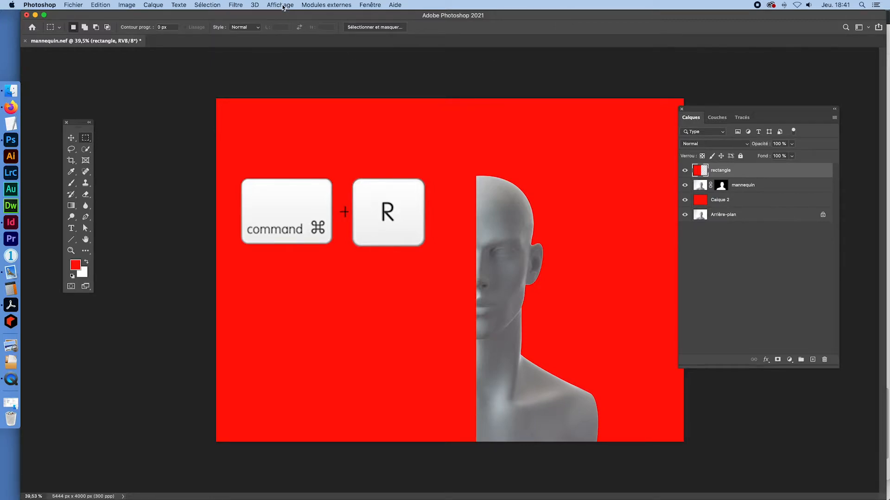
{"action": "left_click", "coordinate": [285, 6]}
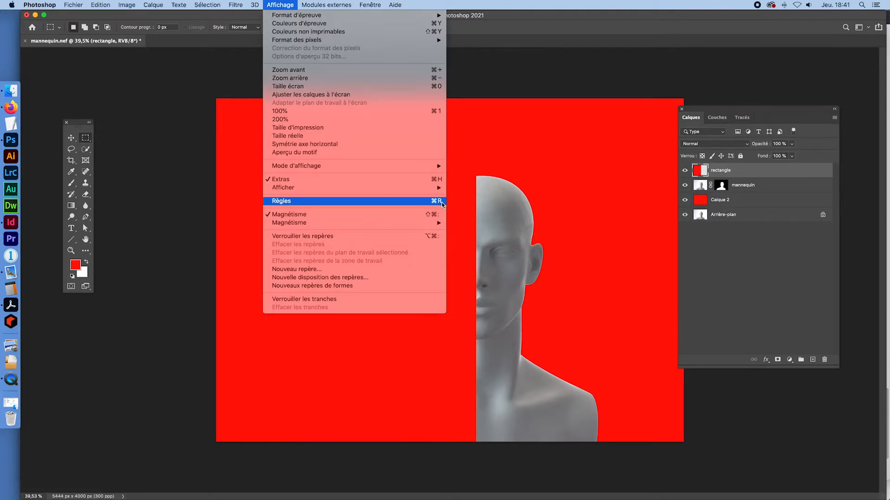
{"action": "key", "text": "super+r"}
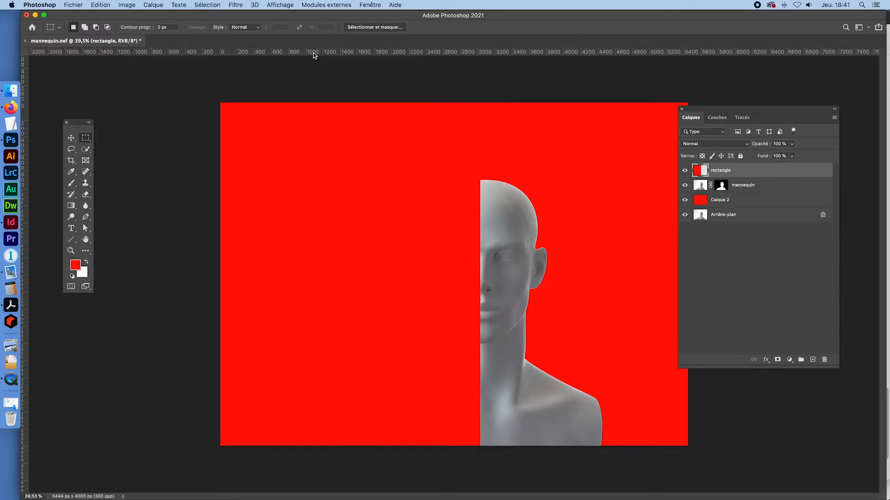
{"action": "left_click_drag", "start_coordinate": [313, 54], "coordinate": [324, 250]}
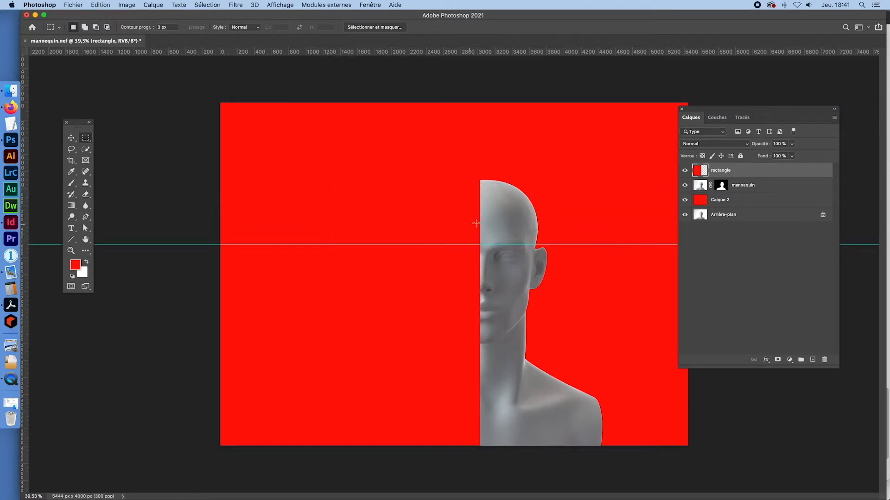
Place a vertical guide exactly along the red rectangle's edge at the middle of the face
{"action": "key", "text": "super+space"}
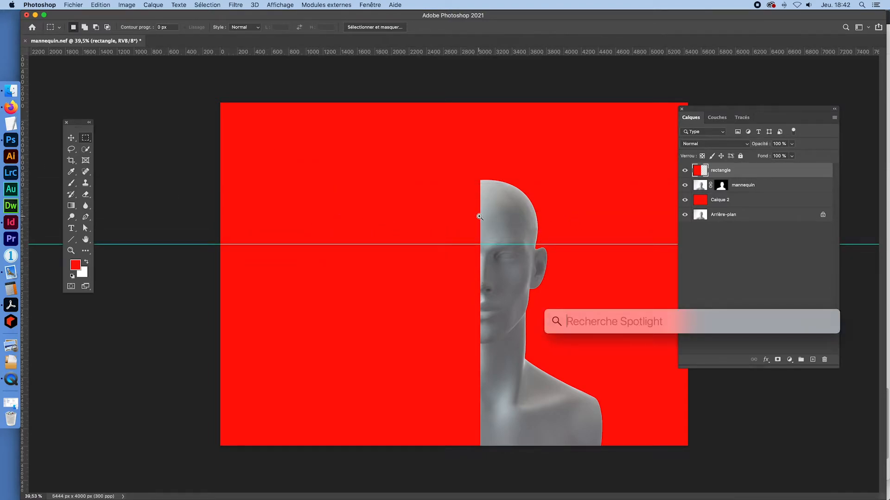
{"action": "left_click_drag", "start_coordinate": [479, 217], "coordinate": [545, 241]}
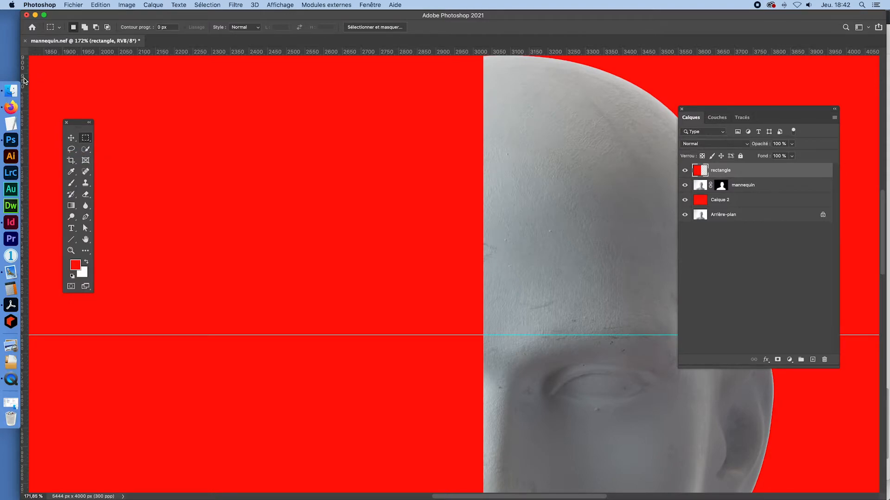
{"action": "left_click_drag", "start_coordinate": [24, 82], "coordinate": [485, 151]}
{"action": "left_click_drag", "start_coordinate": [479, 239], "coordinate": [451, 207]}
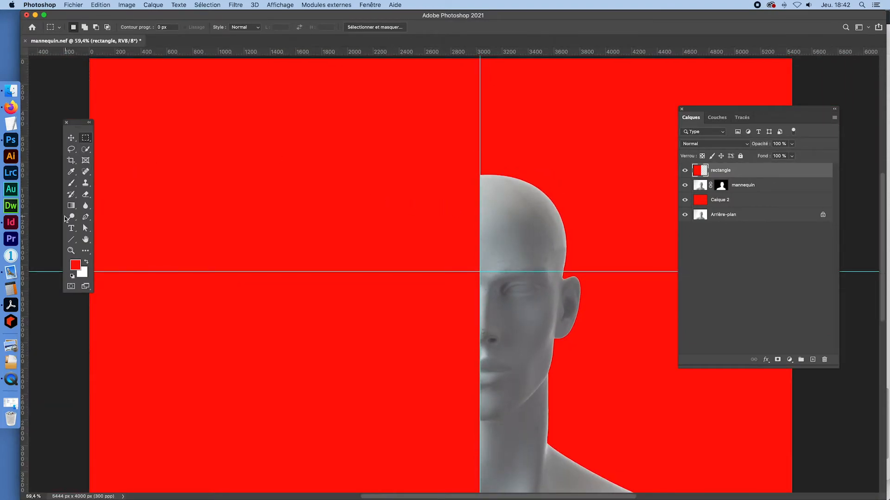
Move the horizontal guide up to the canvas's upper edge, bring it down to the forehead, and remove it from the canvas
{"action": "left_click", "coordinate": [72, 140]}
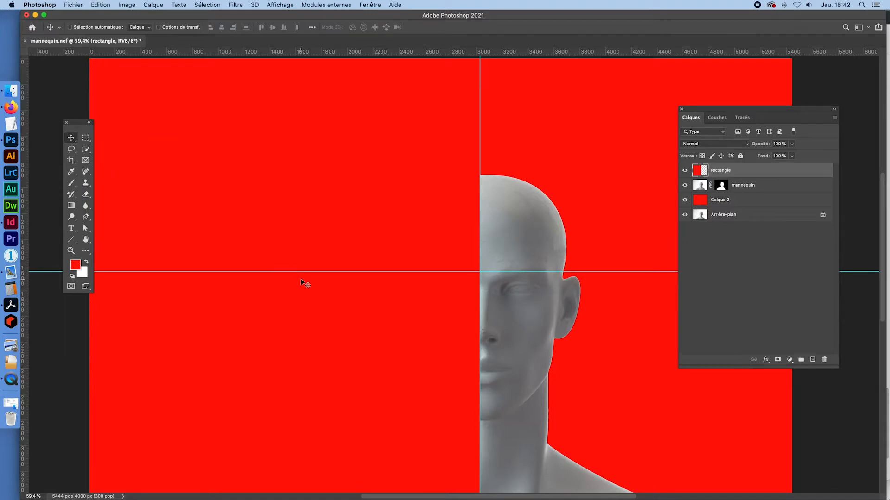
{"action": "left_click_drag", "start_coordinate": [302, 272], "coordinate": [308, 64]}
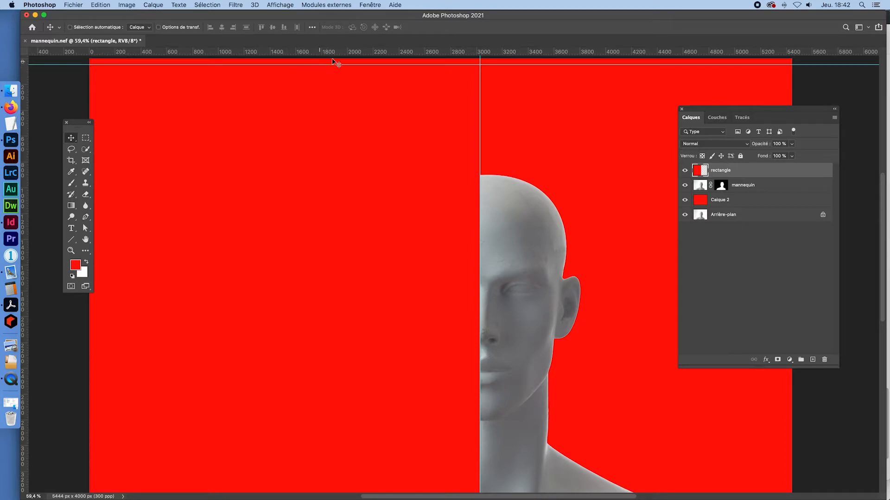
{"action": "left_click_drag", "start_coordinate": [318, 64], "coordinate": [345, 202]}
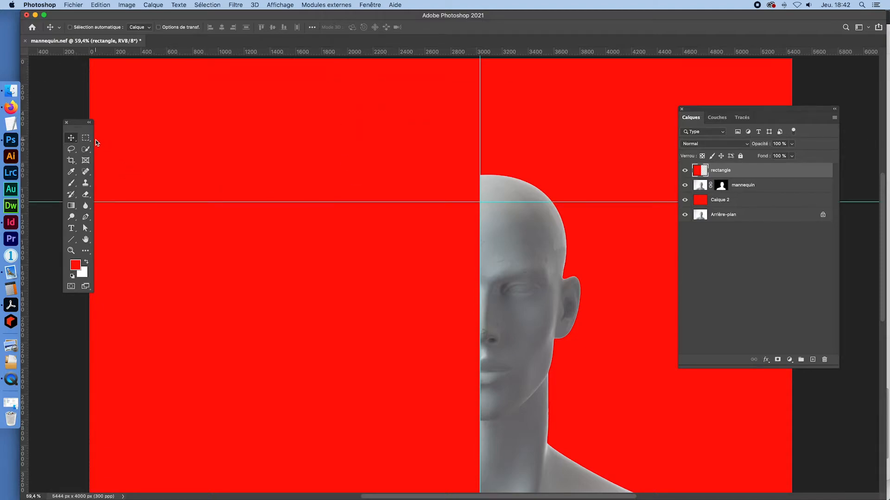
{"action": "left_click", "coordinate": [85, 138]}
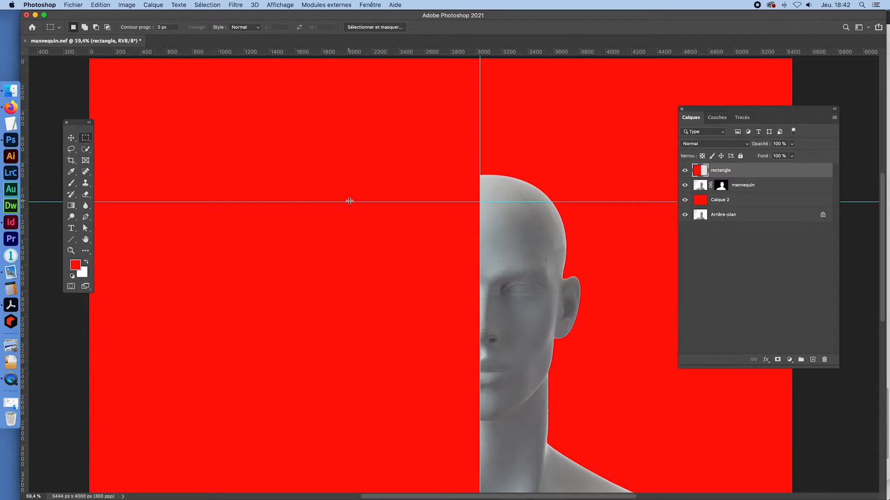
{"action": "left_click_drag", "start_coordinate": [349, 201], "coordinate": [364, 50]}
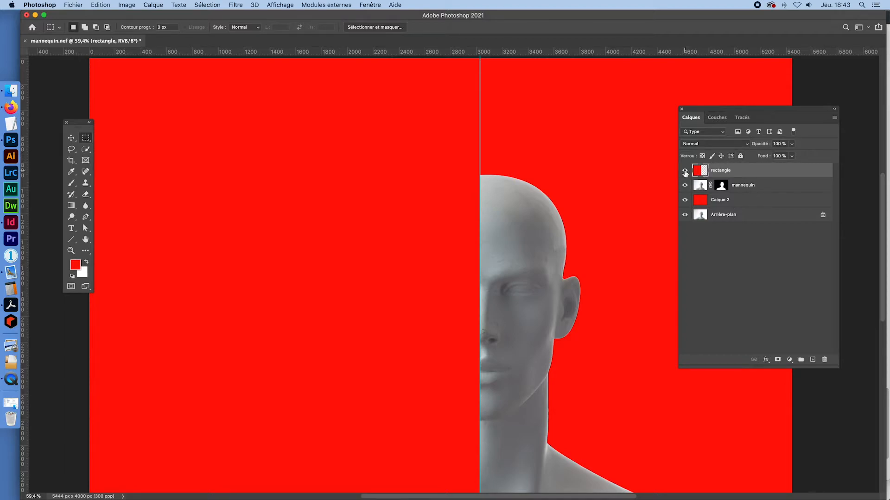
Hide the rectangle layer to reveal the whole face
{"action": "left_click", "coordinate": [685, 172]}
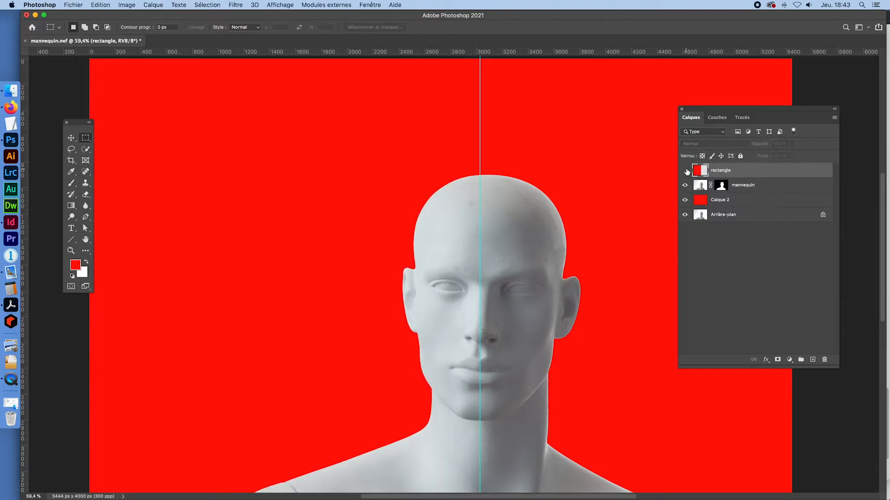
{"action": "left_click", "coordinate": [686, 171]}
{"action": "left_click", "coordinate": [685, 171]}
Compare the text layout of the john_lennon.png reference with the mannequin's face, and close the preview
{"action": "left_click", "coordinate": [11, 91]}
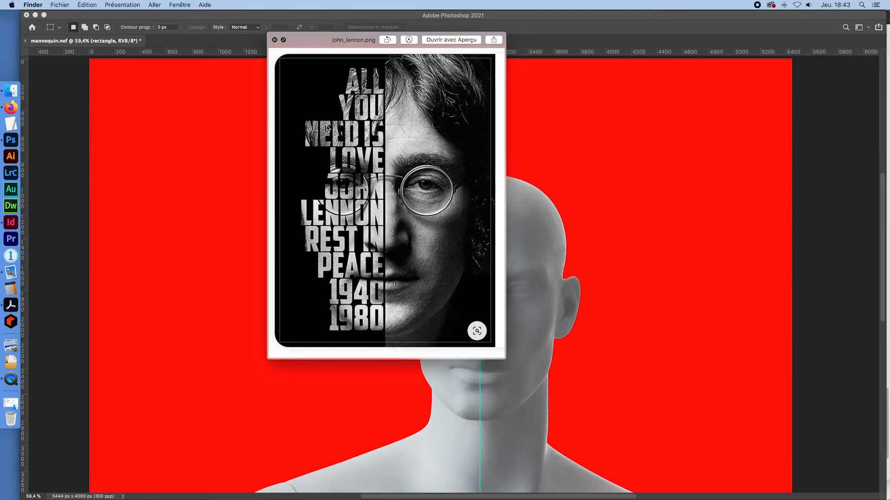
{"action": "left_click_drag", "start_coordinate": [324, 37], "coordinate": [626, 52]}
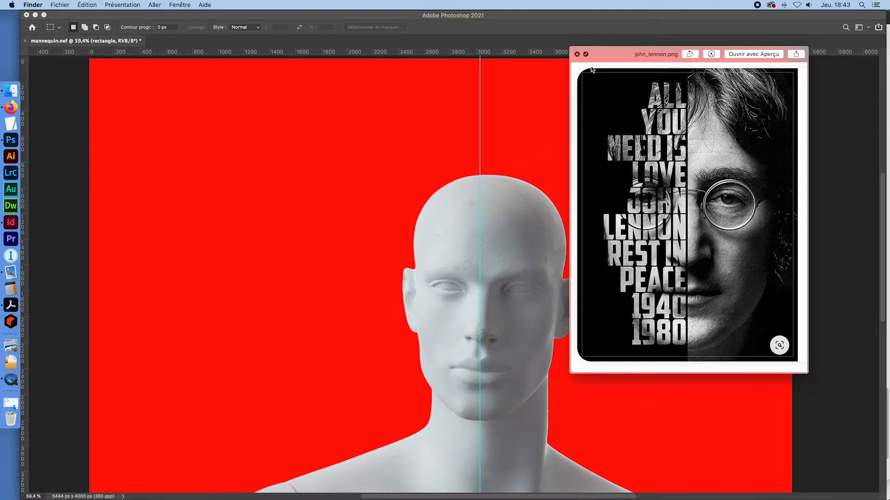
{"action": "key", "text": "space"}
{"action": "key", "text": "super+Tab"}
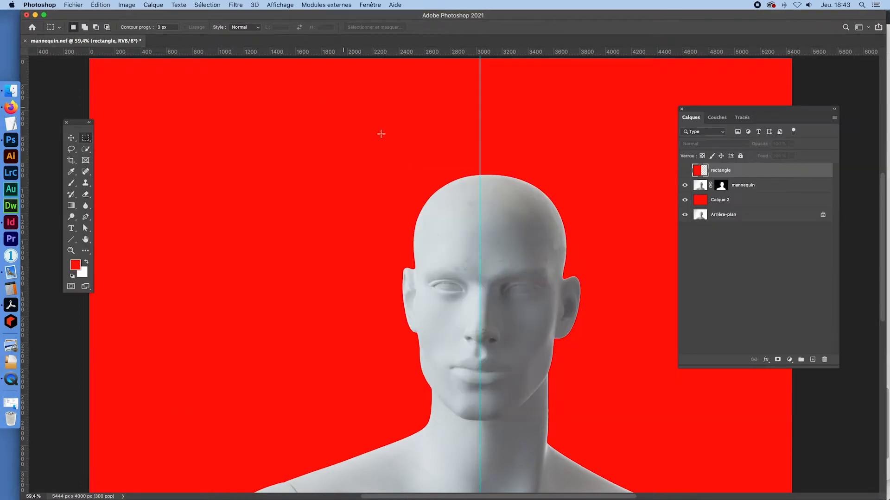
In Firefox, look up mannequin in the Larousse dictionary and copy the three meanings from "Représentation d'un être humain" through "à sa guise"
{"action": "left_click", "coordinate": [13, 106]}
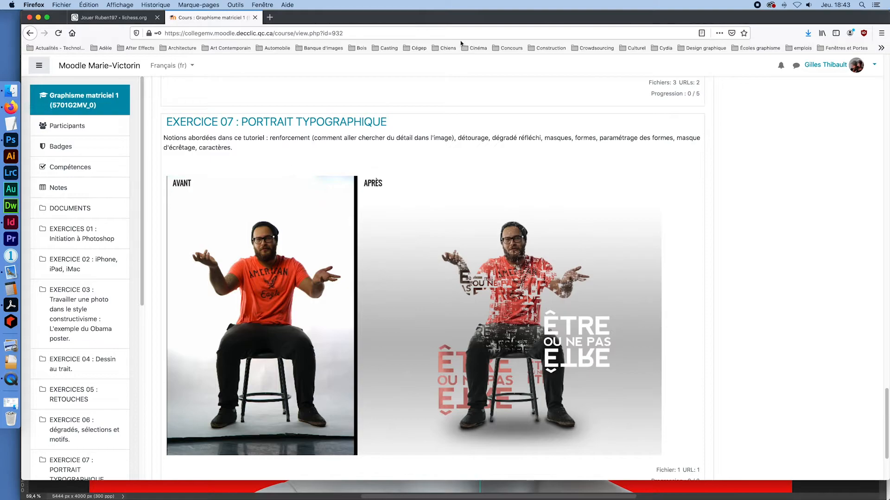
{"action": "key", "text": "super+l"}
{"action": "type", "text": "mannequi"}
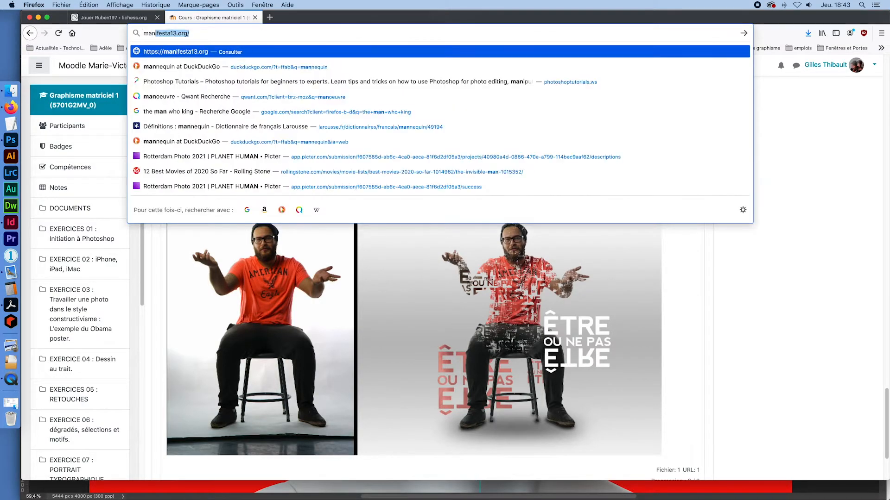
{"action": "type", "text": "n"}
{"action": "key", "text": "Return"}
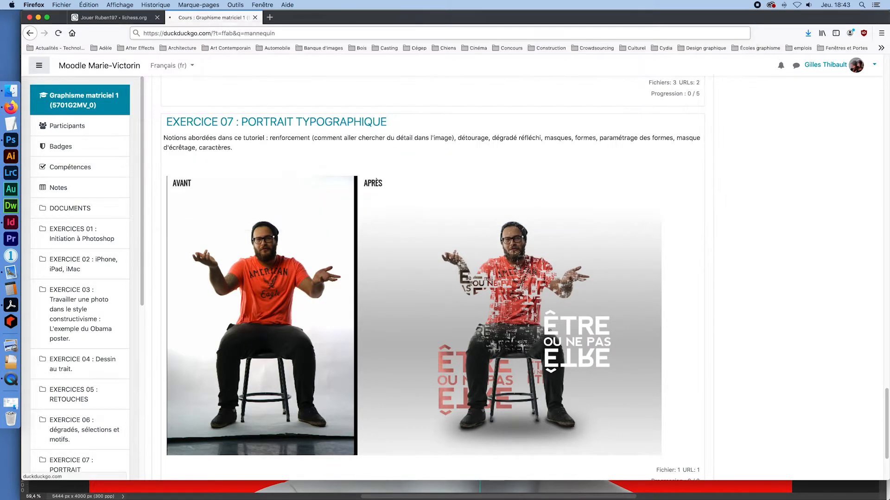
{"action": "left_click_drag", "start_coordinate": [348, 368], "coordinate": [186, 332]}
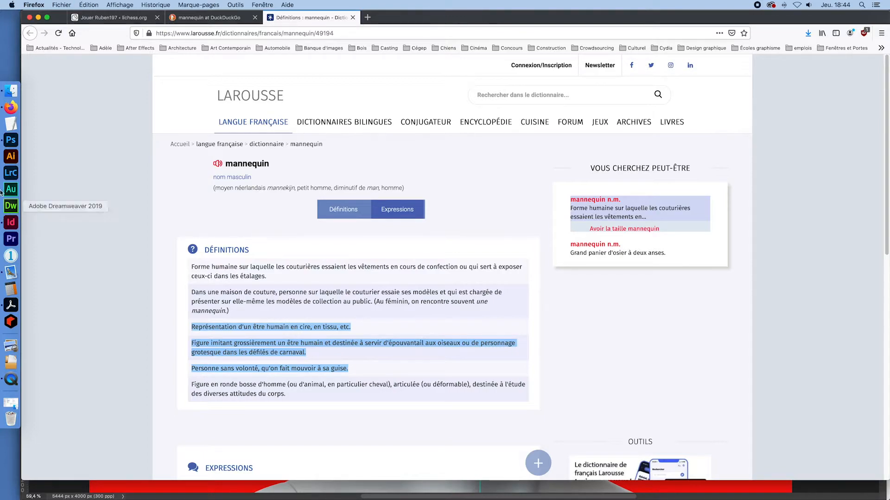
Switch back to Photoshop and paste the copied definitions as white text on the red area left of the head
{"action": "left_click", "coordinate": [10, 141]}
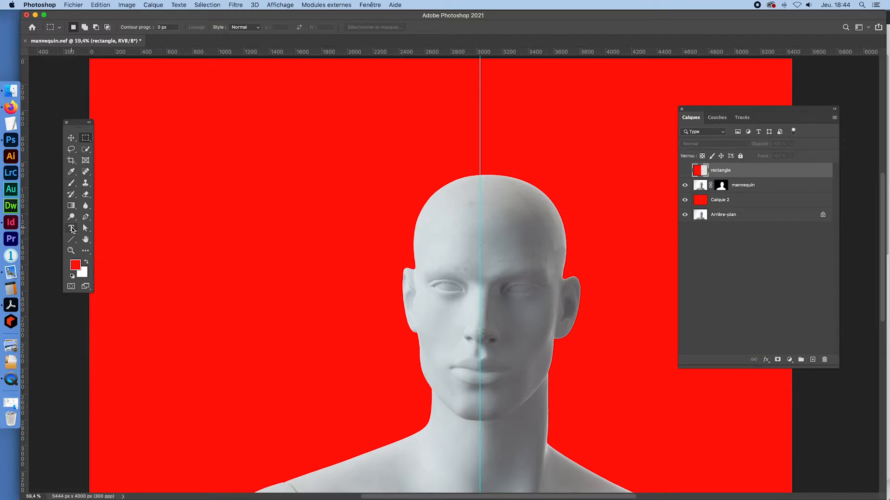
{"action": "left_click", "coordinate": [70, 229]}
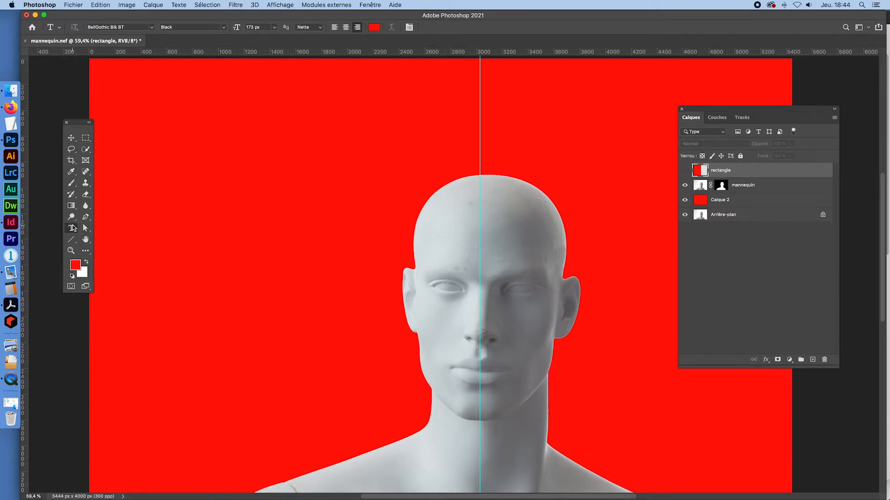
{"action": "left_click", "coordinate": [87, 263]}
{"action": "left_click", "coordinate": [281, 218]}
{"action": "key", "text": "cmd+v"}
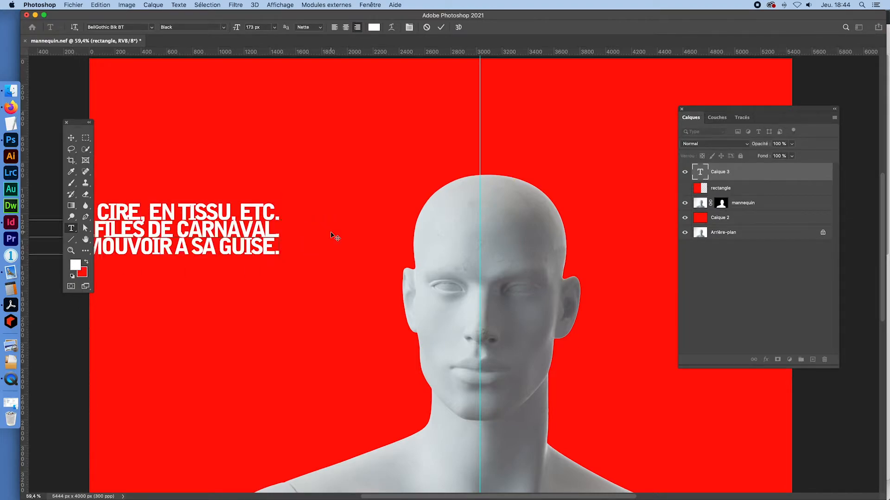
Commit the pasted definitions and move the text block above the mannequin's head
{"action": "left_click", "coordinate": [70, 138]}
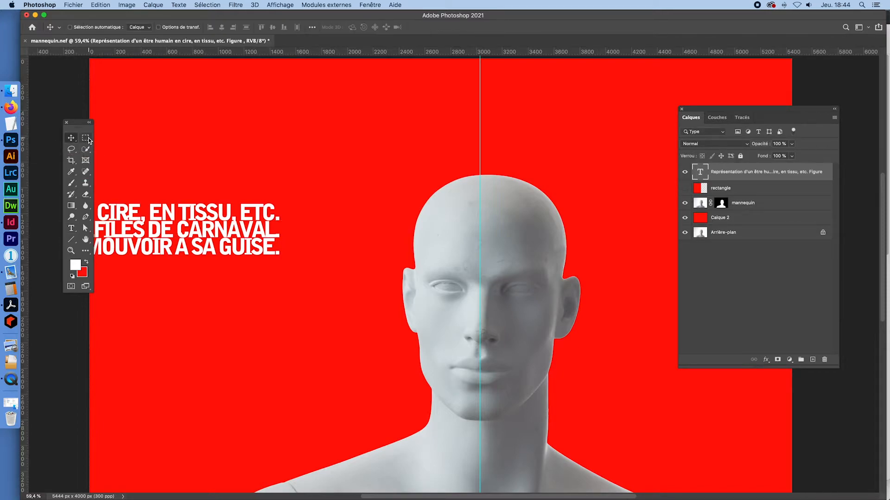
{"action": "left_click", "coordinate": [87, 138]}
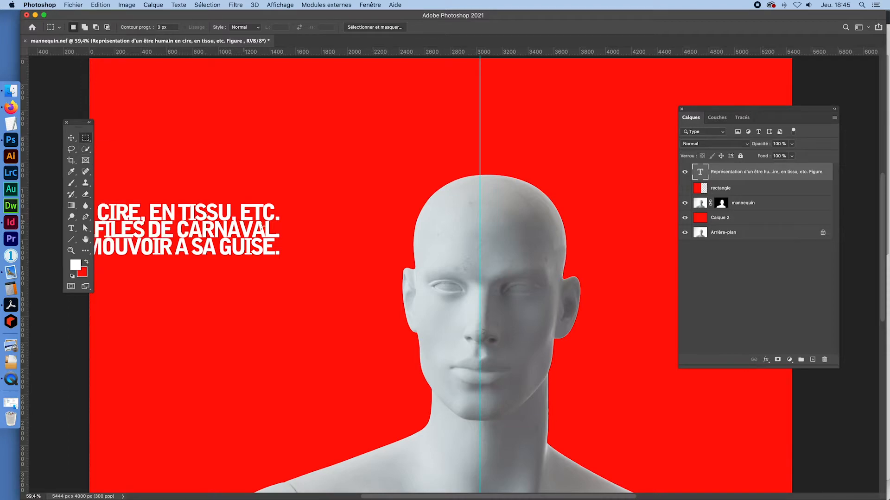
{"action": "left_click_drag", "start_coordinate": [262, 217], "coordinate": [608, 122]}
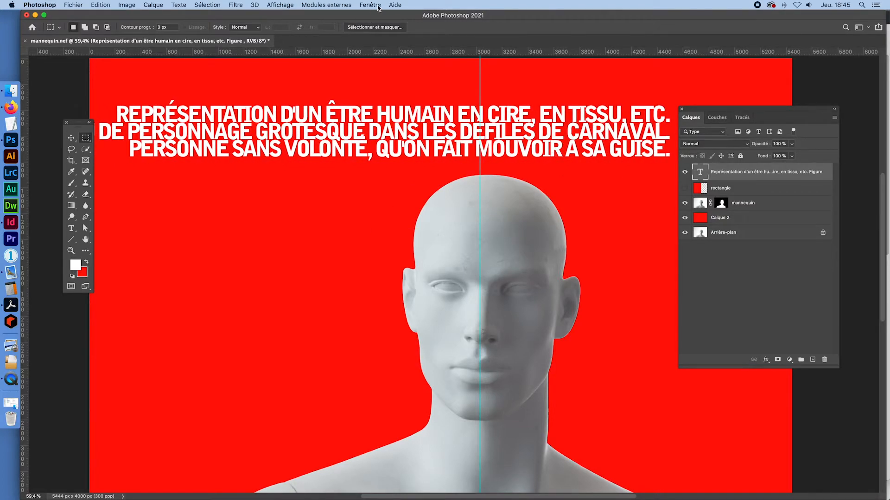
Display the character settings and place them and the layer list clear of the text block
{"action": "left_click", "coordinate": [371, 6]}
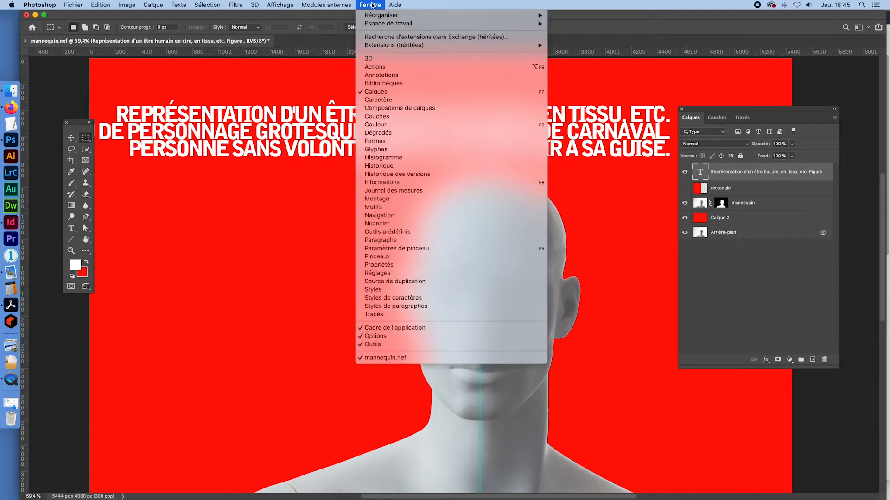
{"action": "left_click", "coordinate": [392, 99]}
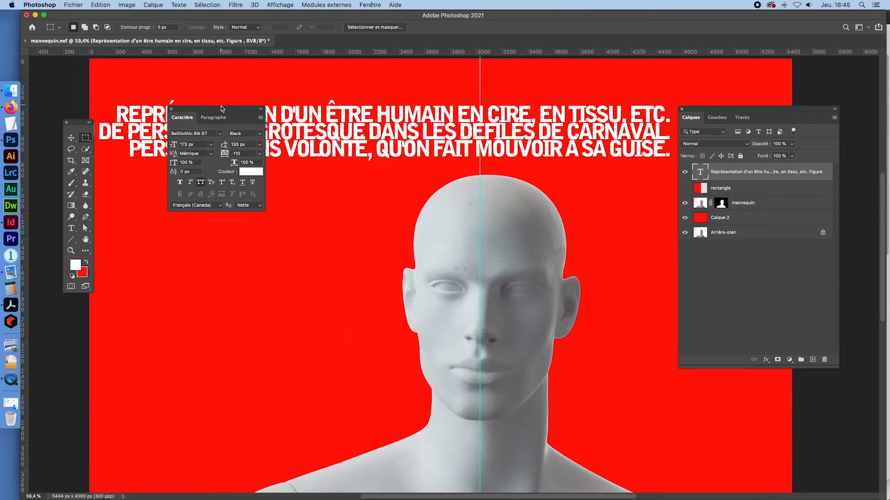
{"action": "left_click_drag", "start_coordinate": [222, 108], "coordinate": [198, 239]}
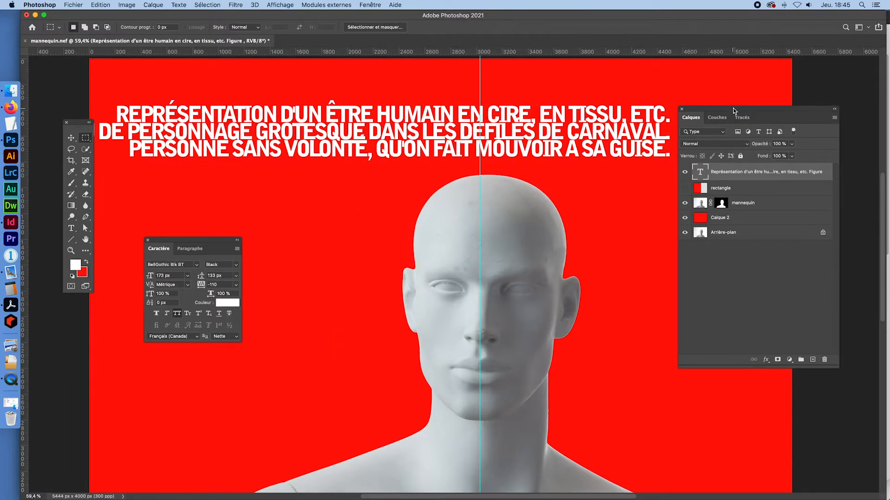
{"action": "left_click_drag", "start_coordinate": [735, 110], "coordinate": [783, 165]}
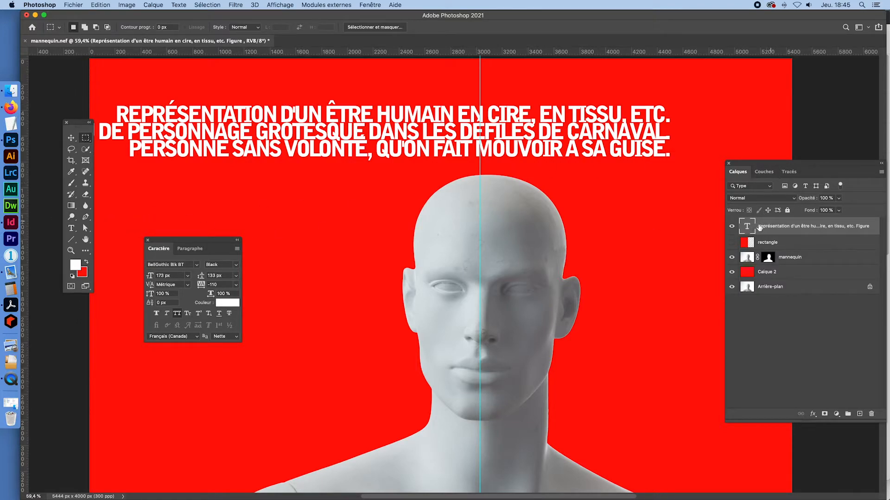
Select all the text of the definition layer, leave text editing, and move the tool palette clear of the text
{"action": "double_click", "coordinate": [749, 229]}
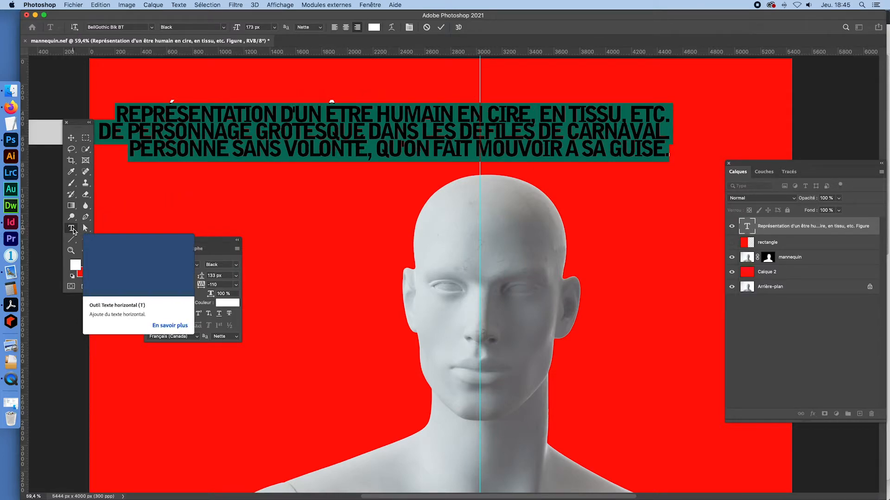
{"action": "left_click", "coordinate": [749, 227]}
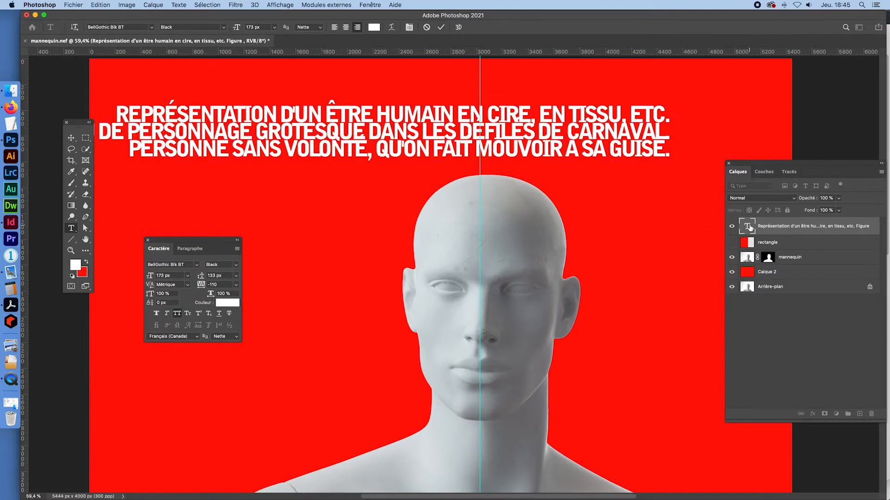
{"action": "key", "text": "m"}
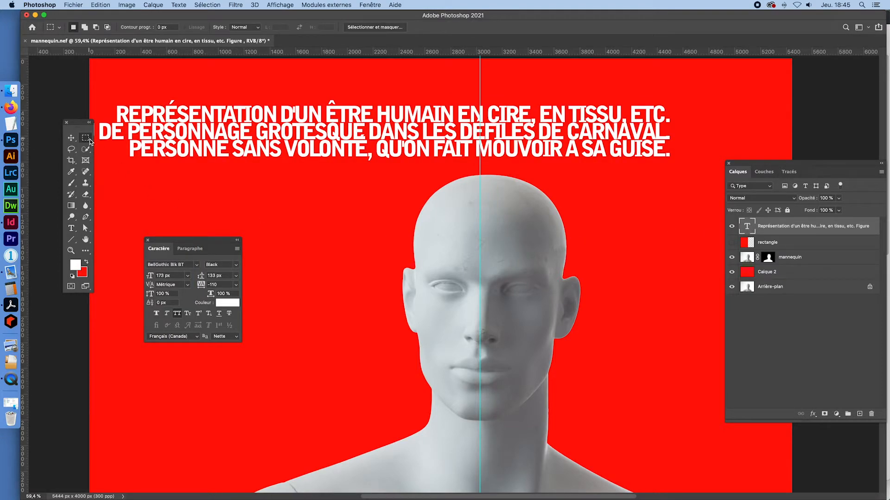
{"action": "left_click_drag", "start_coordinate": [90, 140], "coordinate": [124, 210]}
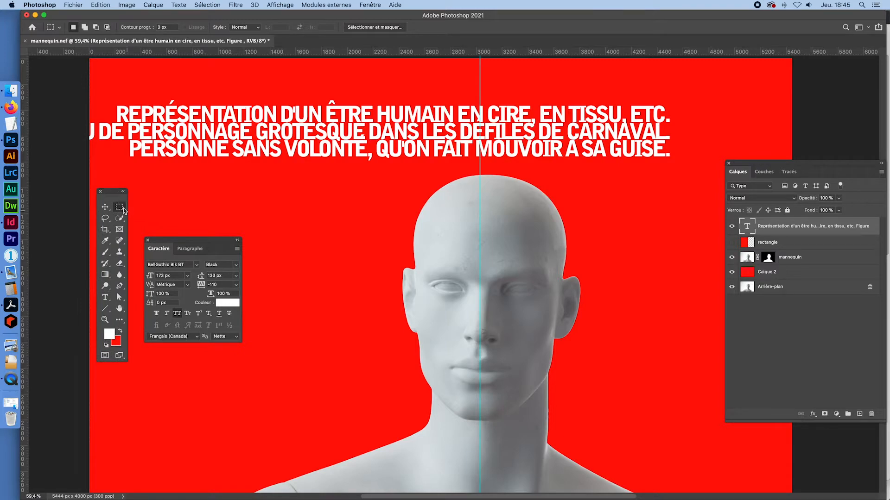
Shorten the definitions to three left-aligned phrases and start a new line after "Représentation"
{"action": "double_click", "coordinate": [747, 226]}
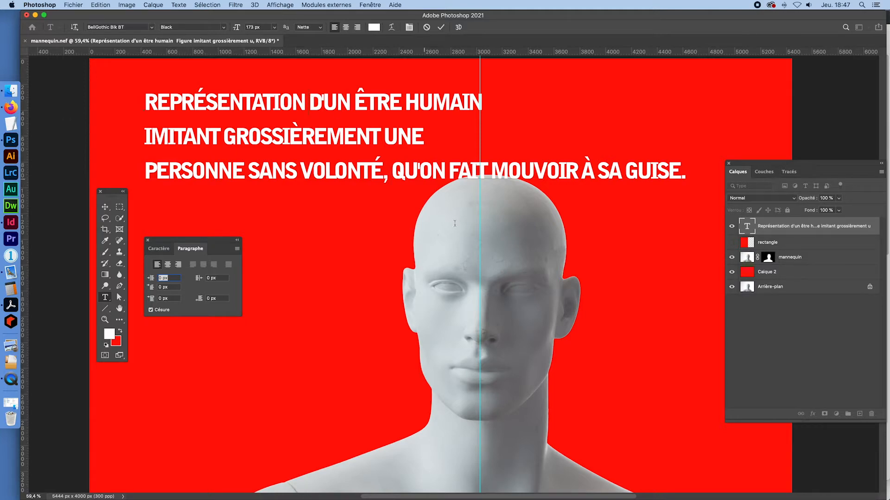
{"action": "left_click", "coordinate": [309, 101]}
{"action": "key", "text": "BackSpace"}
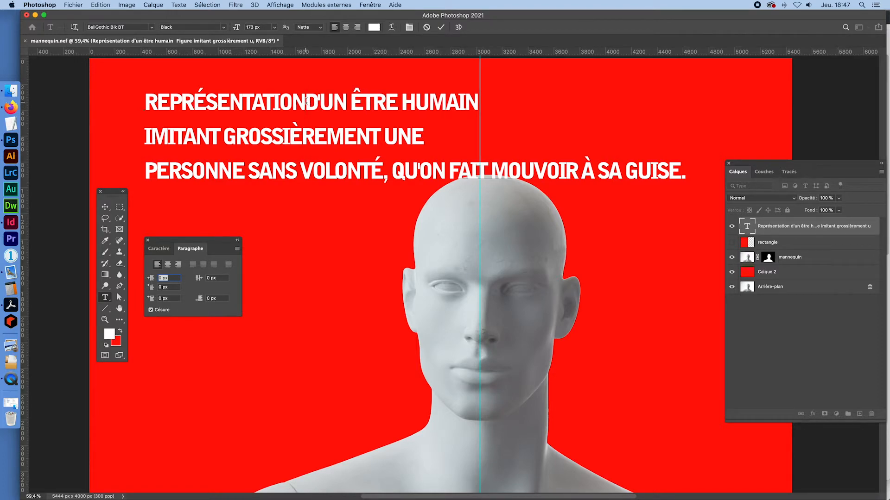
{"action": "key", "text": "Return"}
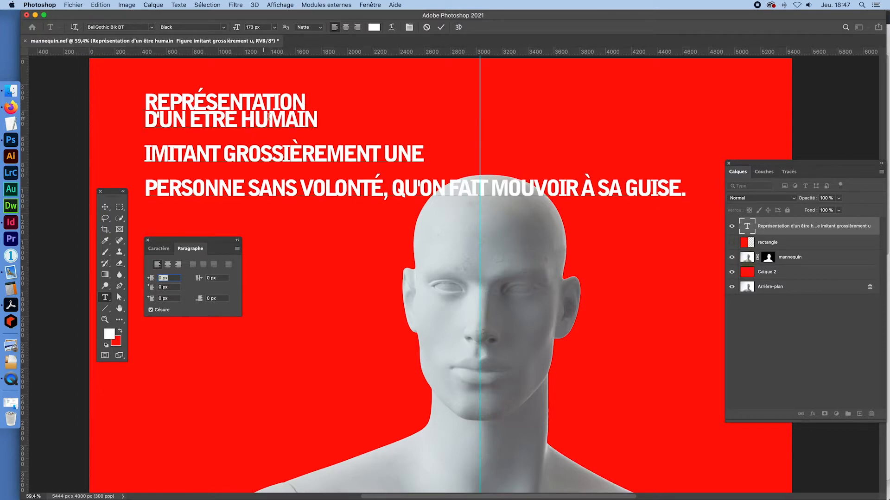
{"action": "left_click_drag", "start_coordinate": [320, 117], "coordinate": [139, 121]}
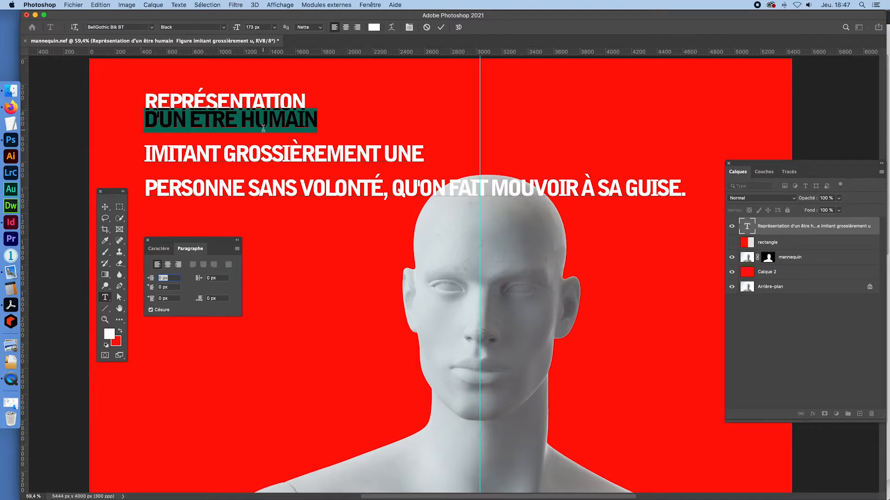
Split the phrase "imitant grossièrement une" into three lines, one word per line
{"action": "left_click", "coordinate": [224, 153]}
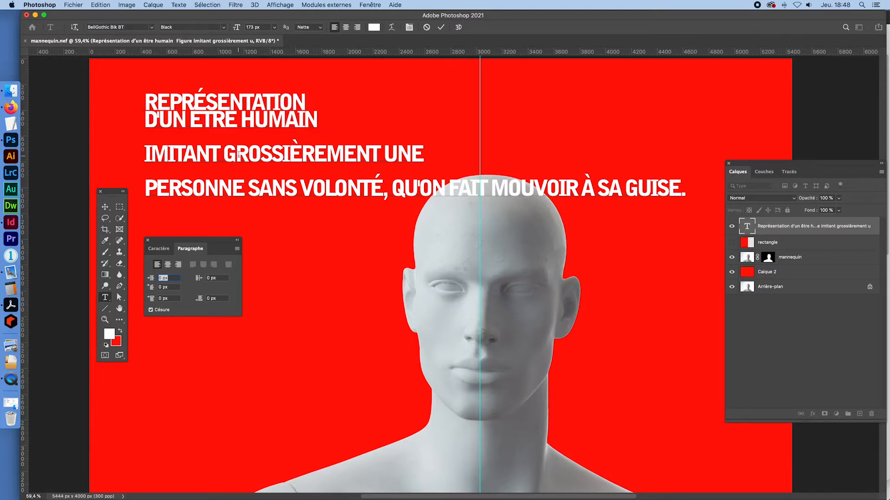
{"action": "key", "text": "BackSpace"}
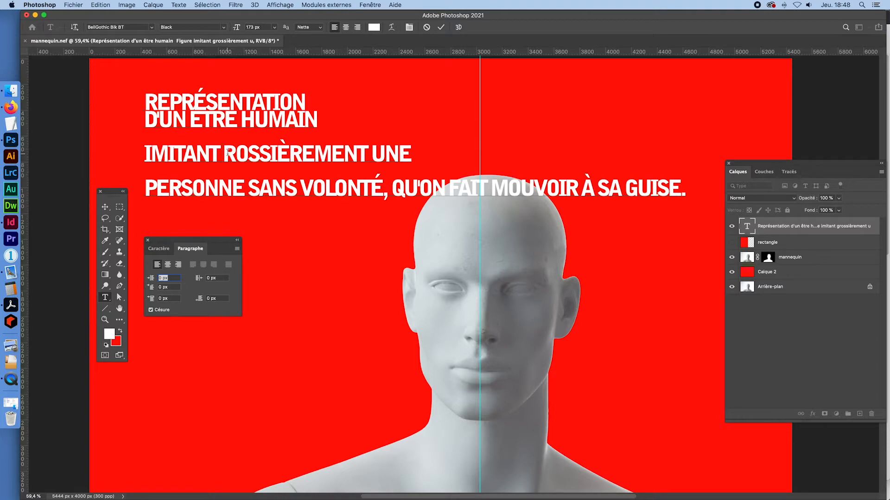
{"action": "type", "text": "FG"}
{"action": "key", "text": "BackSpace"}
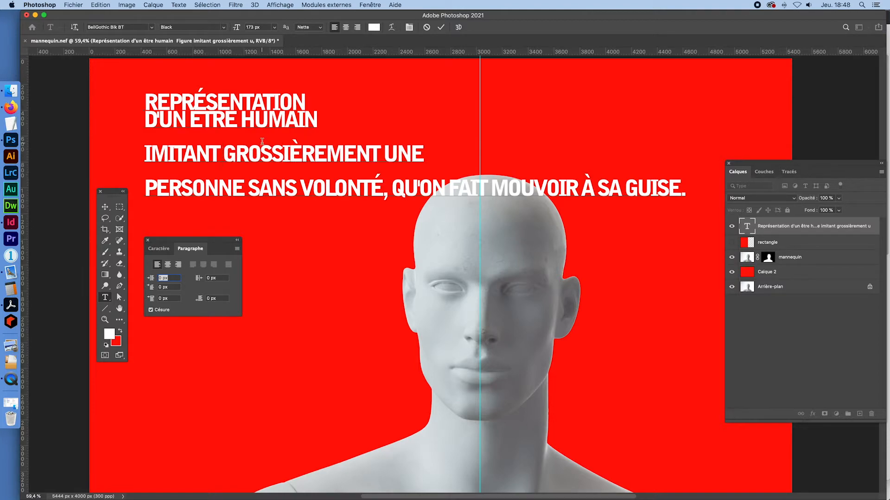
{"action": "key", "text": "BackSpace"}
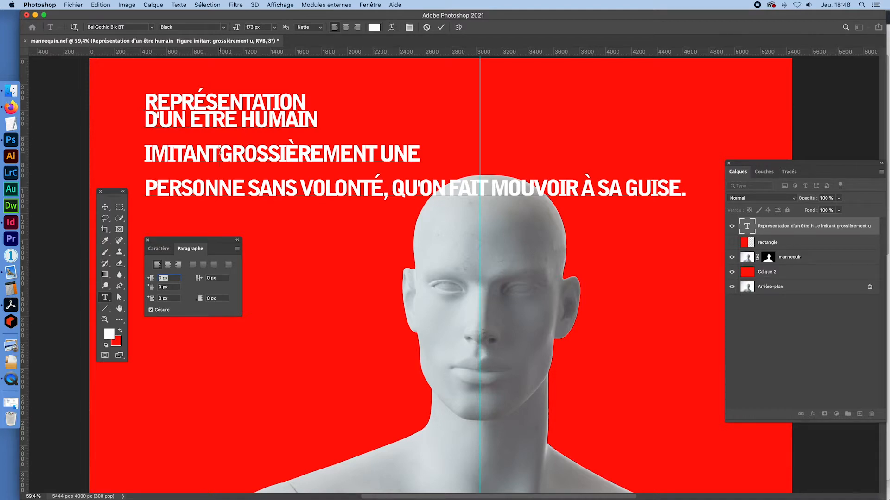
{"action": "key", "text": "Return"}
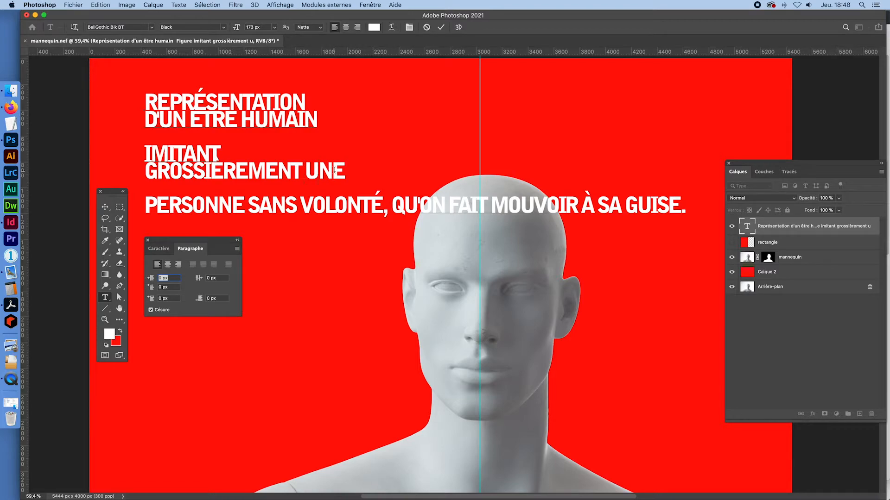
{"action": "key", "text": "BackSpace"}
{"action": "key", "text": "Return"}
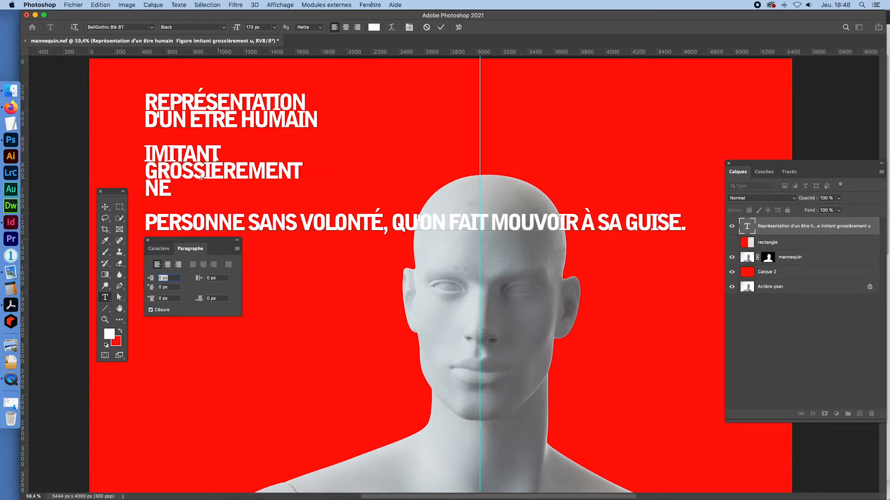
{"action": "type", "text": "U"}
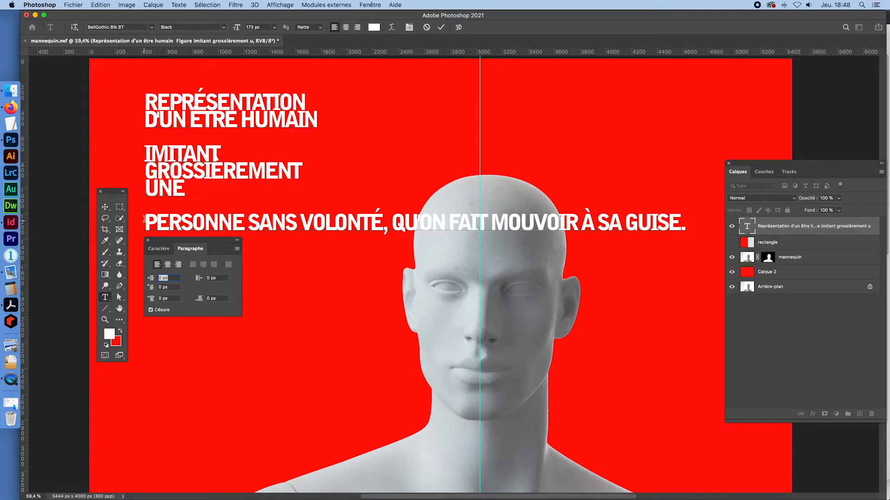
Remove the blank line above "personne" and start new lines after "personne" and after "sans volonté,"
{"action": "left_click", "coordinate": [145, 218]}
{"action": "key", "text": "BackSpace"}
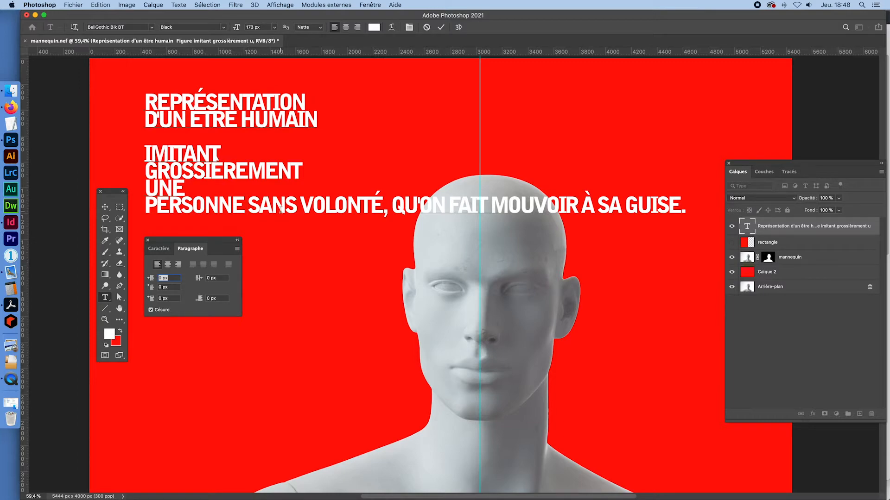
{"action": "key", "text": "BackSpace"}
{"action": "key", "text": "Return"}
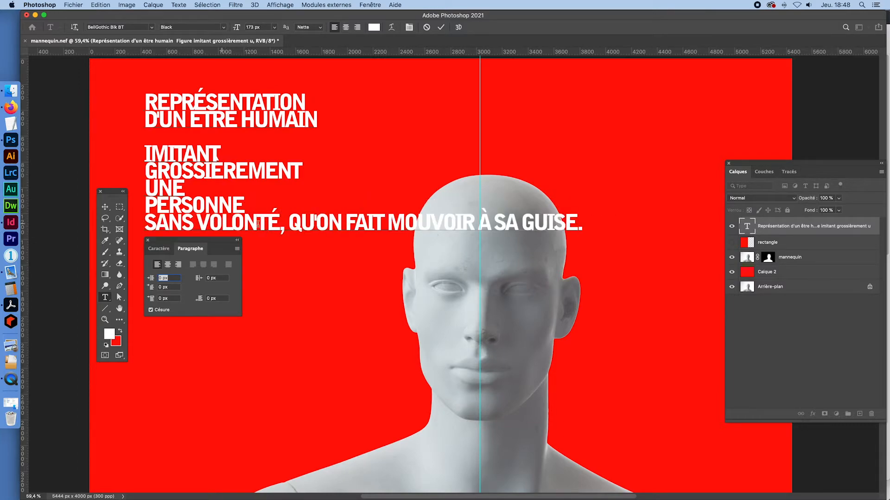
{"action": "left_click", "coordinate": [302, 224]}
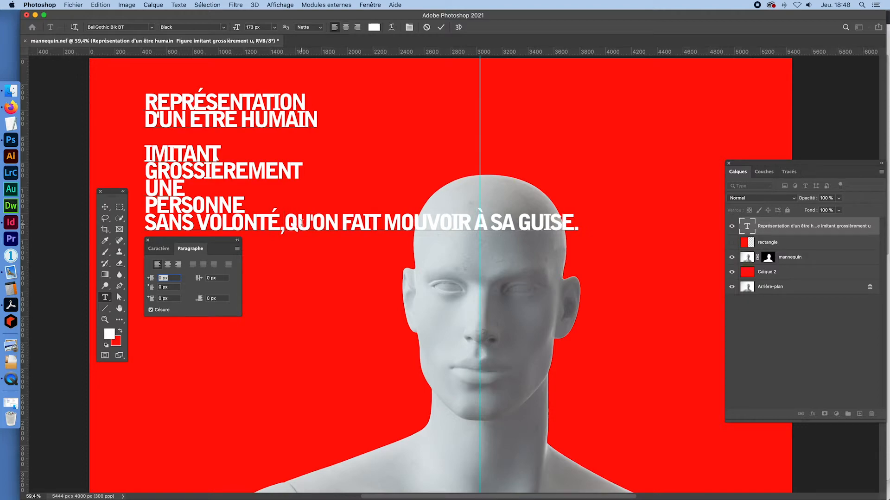
{"action": "key", "text": "Return"}
Move the paragraph settings clear of the text and break the last phrase after "qu'on fait" and after "mouvoir"
{"action": "left_click_drag", "start_coordinate": [215, 251], "coordinate": [213, 380]}
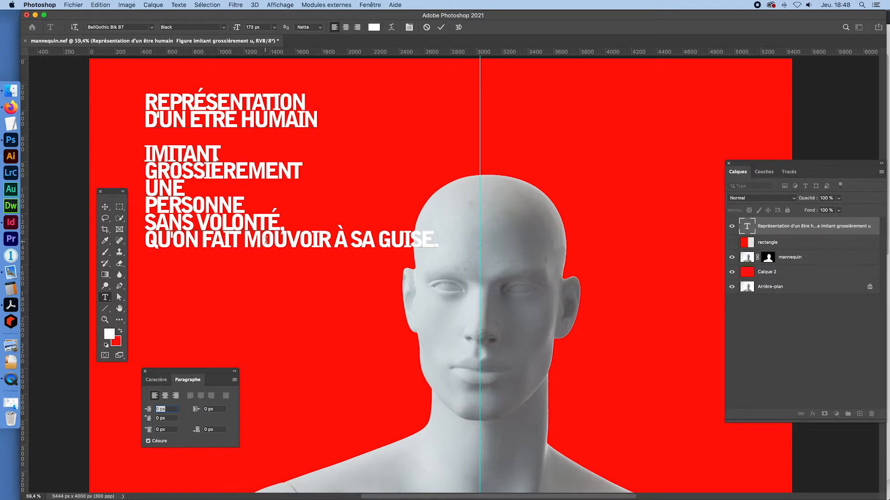
{"action": "left_click", "coordinate": [266, 239]}
{"action": "key", "text": "BackSpace"}
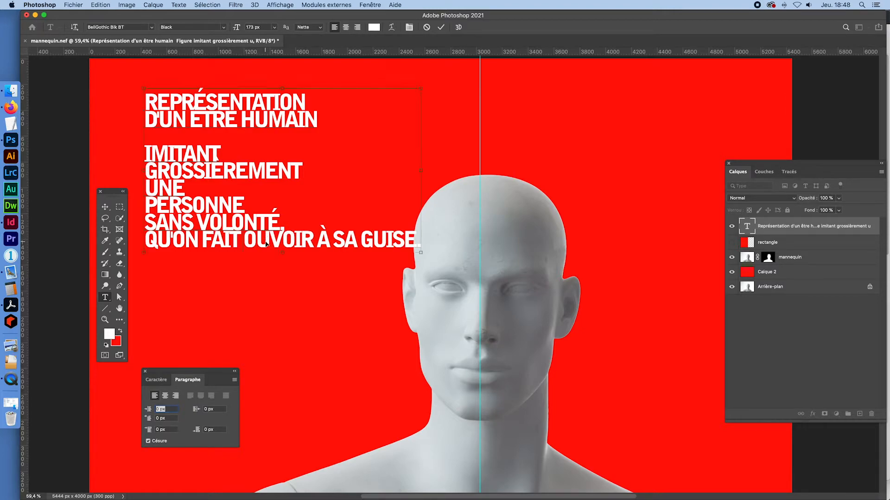
{"action": "type", "text": "M"}
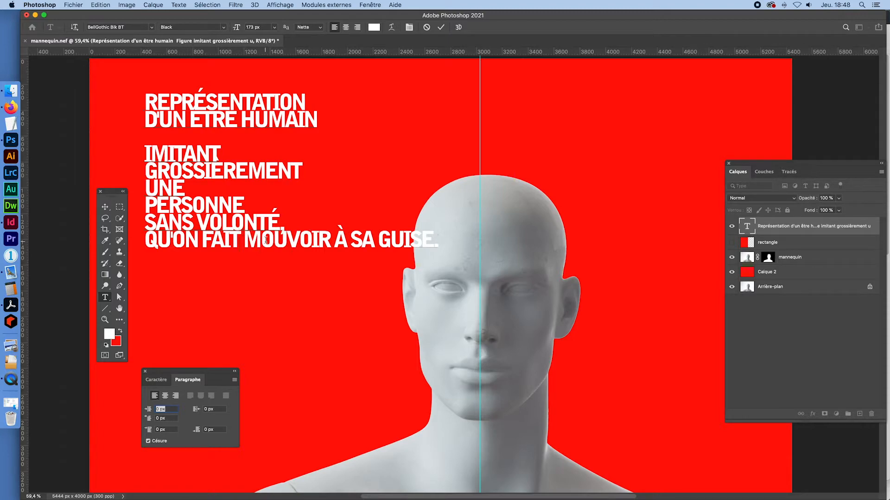
{"action": "key", "text": "Left"}
{"action": "key", "text": "BackSpace"}
{"action": "key", "text": "Return"}
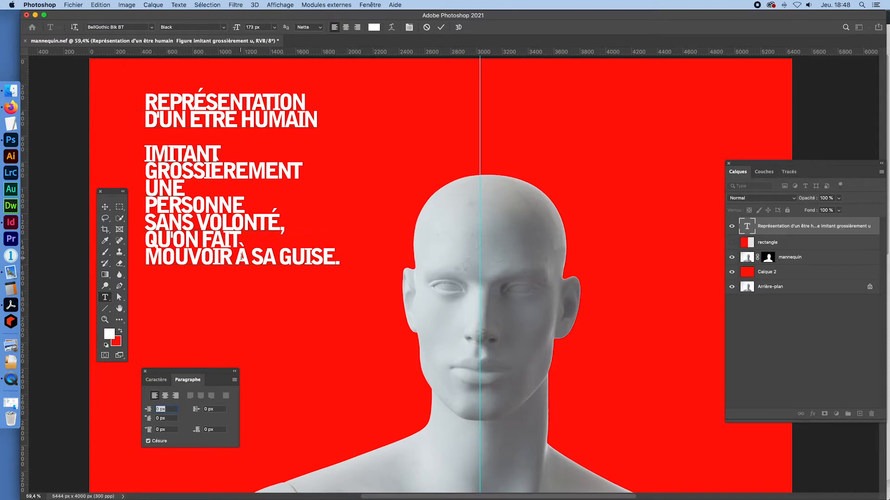
{"action": "left_click", "coordinate": [239, 255]}
{"action": "key", "text": "BackSpace"}
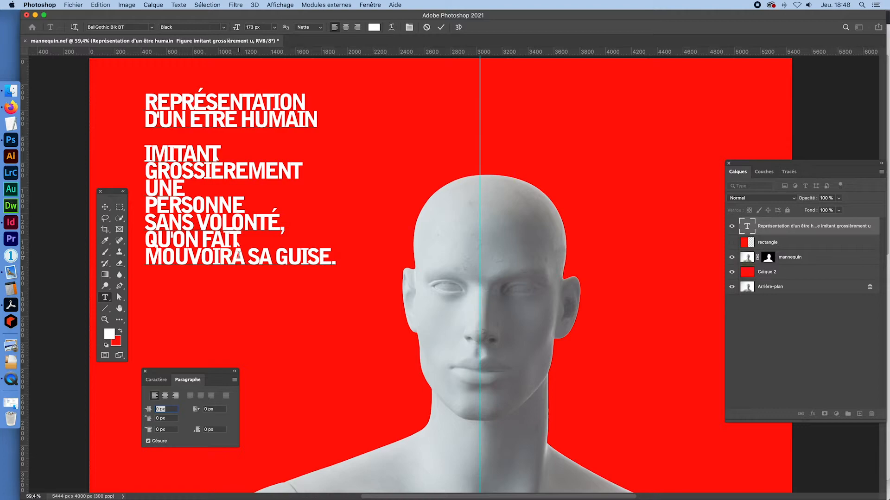
{"action": "key", "text": "Return"}
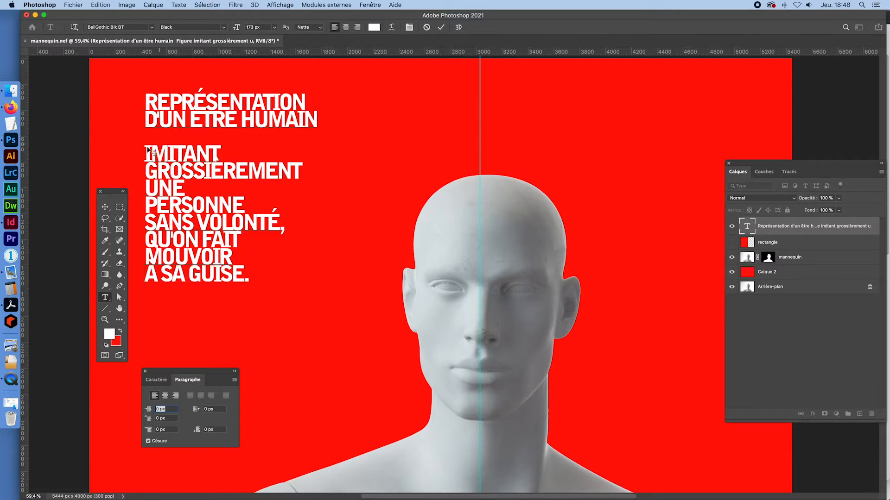
Delete the blank line above "imitant" and join "une" and "personne" on one line
{"action": "key", "text": "BackSpace"}
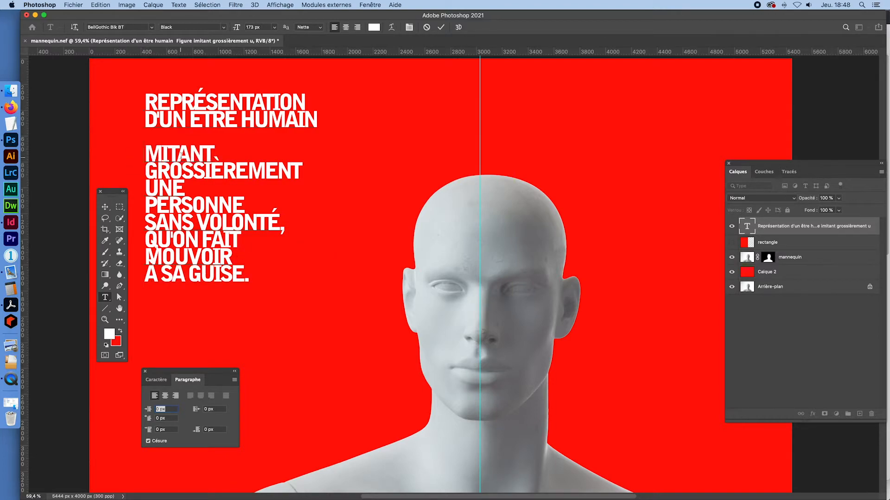
{"action": "type", "text": "I"}
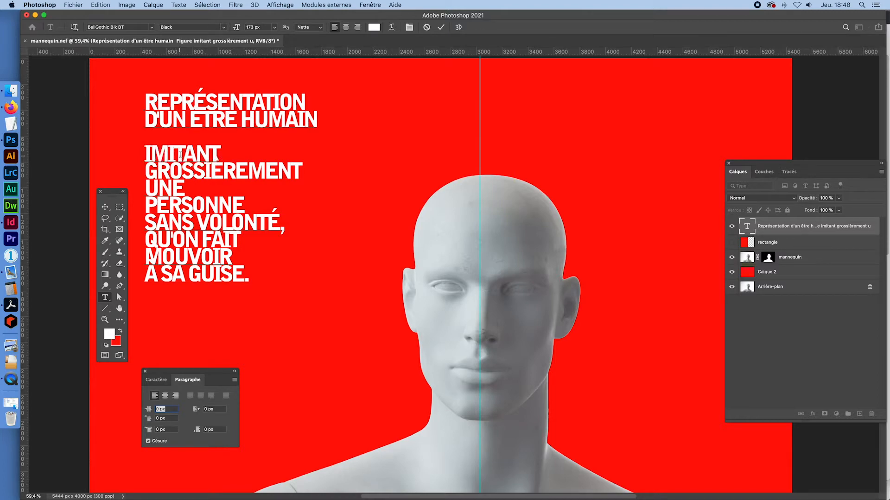
{"action": "left_click", "coordinate": [193, 132]}
{"action": "key", "text": "BackSpace"}
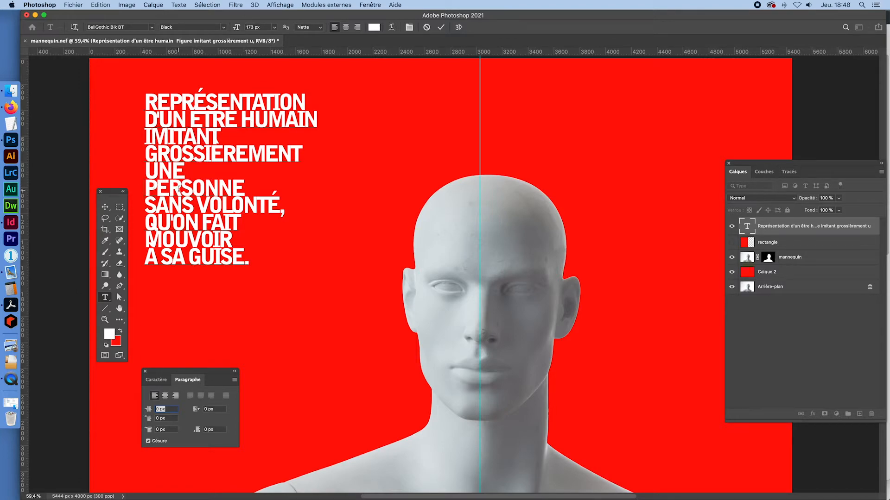
{"action": "key", "text": "BackSpace"}
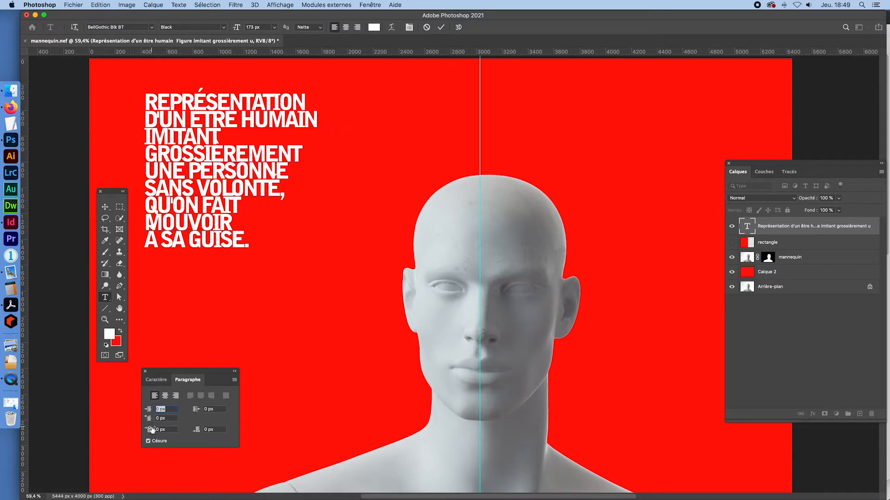
Show the character settings and move them beside the mannequin's head, clear of the text block
{"action": "left_click", "coordinate": [157, 380]}
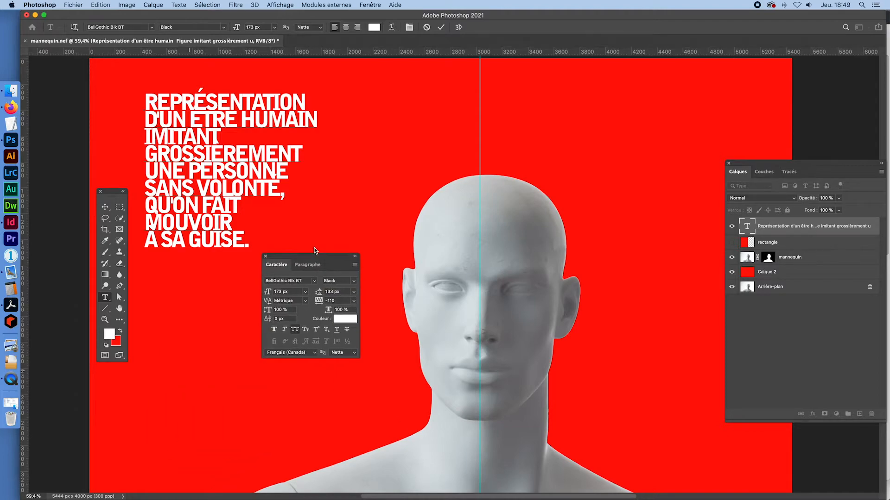
{"action": "left_click_drag", "start_coordinate": [190, 371], "coordinate": [314, 248]}
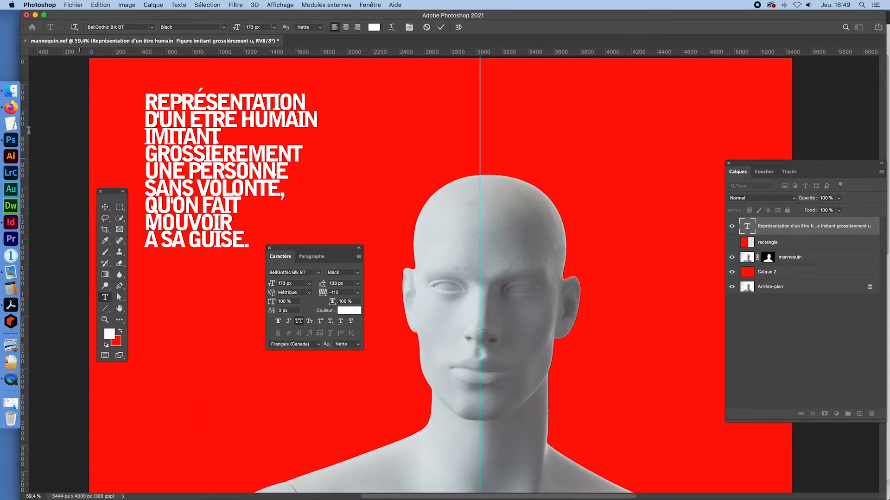
Switch to Firefox, search the web for "google fonts" and open the Google Fonts site
{"action": "left_click", "coordinate": [10, 107]}
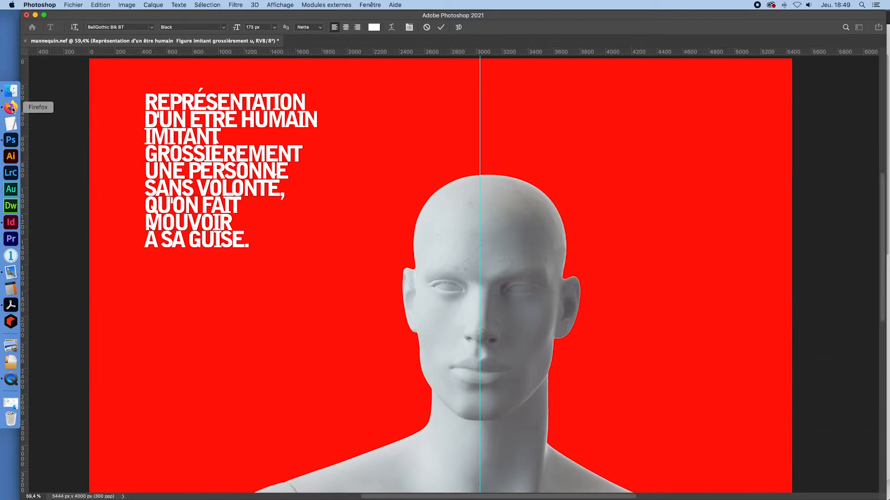
{"action": "left_click", "coordinate": [292, 34]}
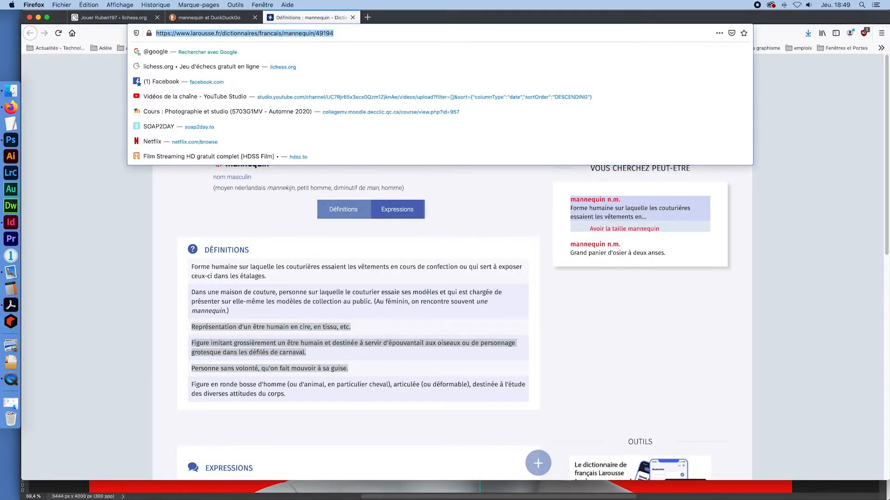
{"action": "type", "text": "google fonts"}
{"action": "key", "text": "Return"}
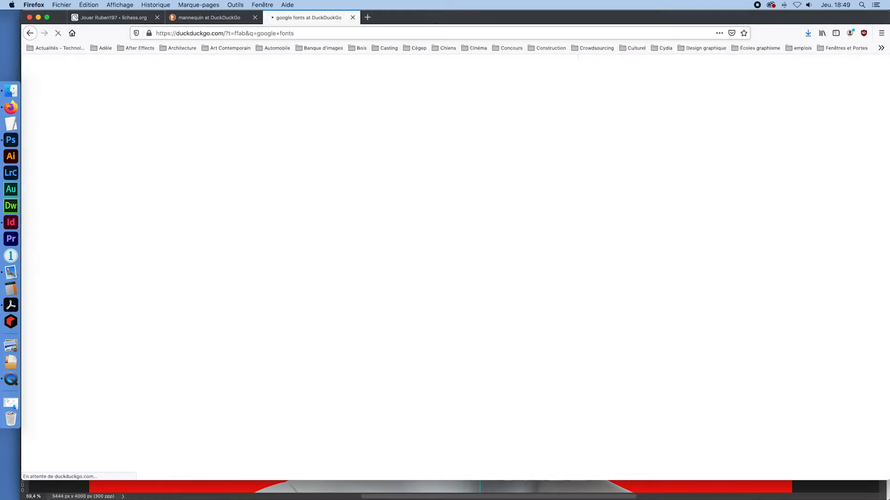
{"action": "left_click", "coordinate": [126, 133]}
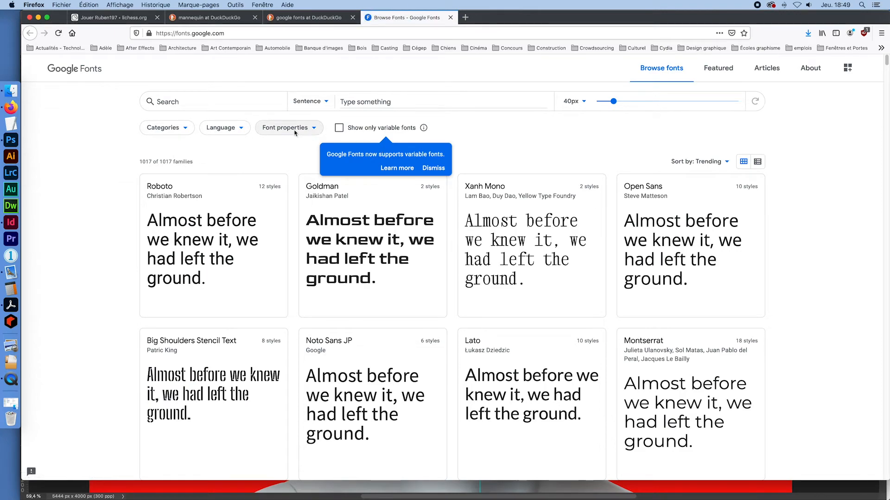
Filter the font families by thickness, set to the maximum of 10
{"action": "left_click", "coordinate": [317, 130]}
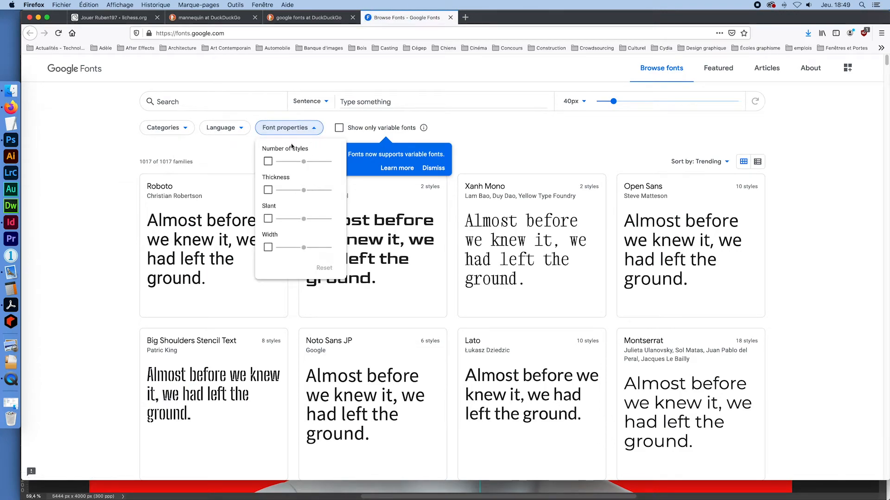
{"action": "left_click", "coordinate": [272, 189]}
{"action": "left_click_drag", "start_coordinate": [304, 190], "coordinate": [337, 194]}
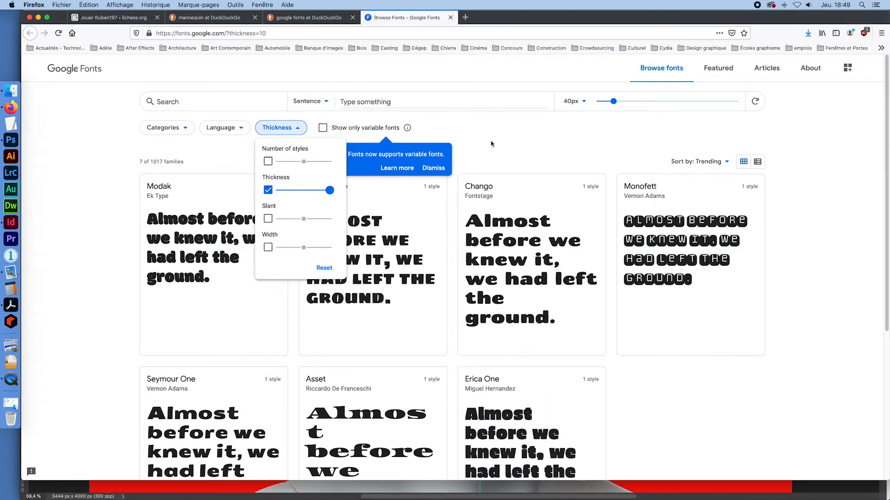
{"action": "left_click", "coordinate": [515, 130]}
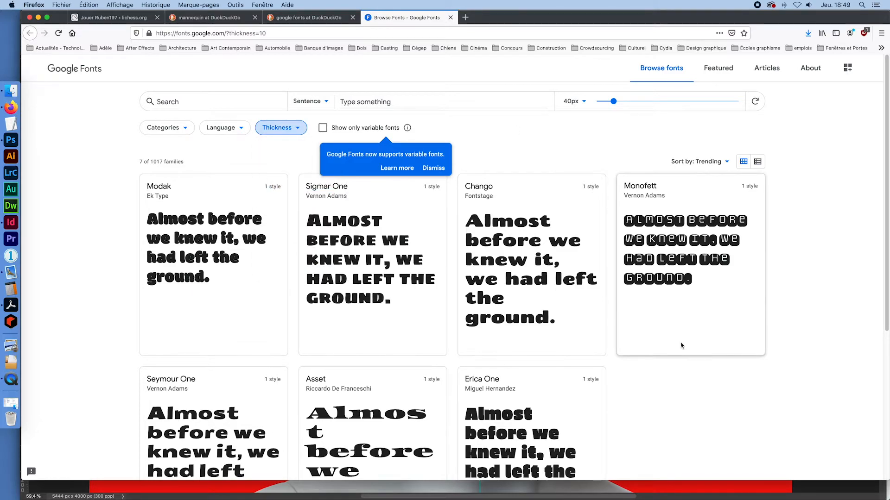
Examine the heaviest font families in the filtered list and the available font categories
{"action": "scroll", "coordinate": [552, 297], "scroll_direction": "down", "scroll_amount": 5}
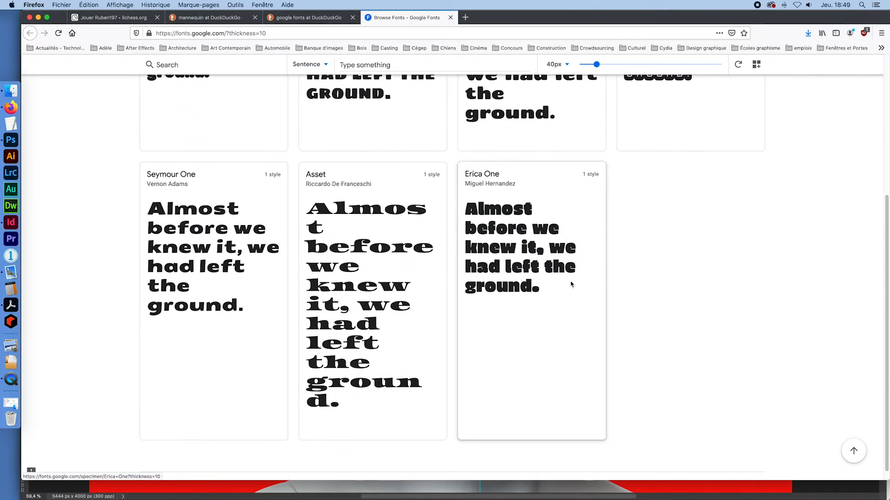
{"action": "scroll", "coordinate": [602, 282], "scroll_direction": "up", "scroll_amount": 4}
{"action": "scroll", "coordinate": [602, 283], "scroll_direction": "up", "scroll_amount": 1}
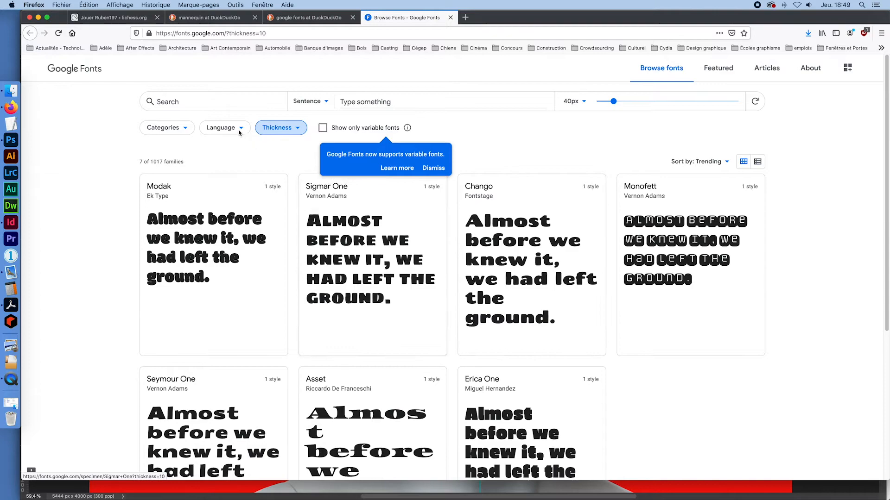
{"action": "left_click", "coordinate": [189, 129]}
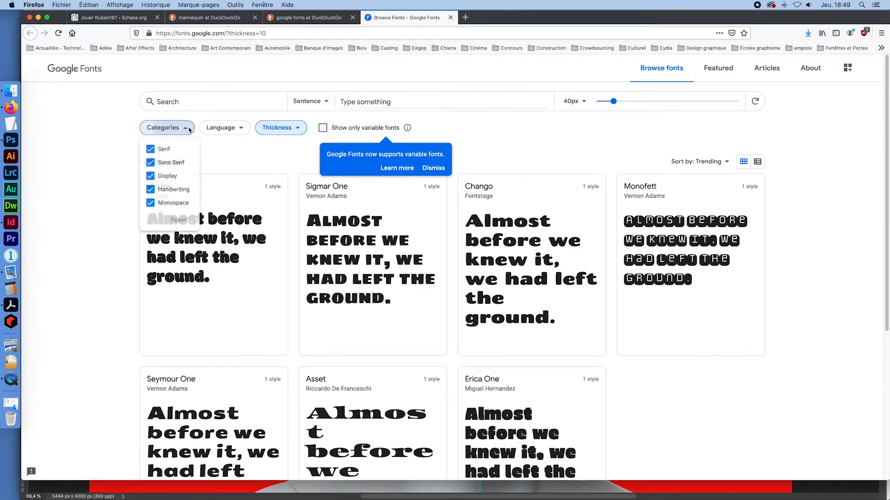
{"action": "left_click", "coordinate": [275, 163]}
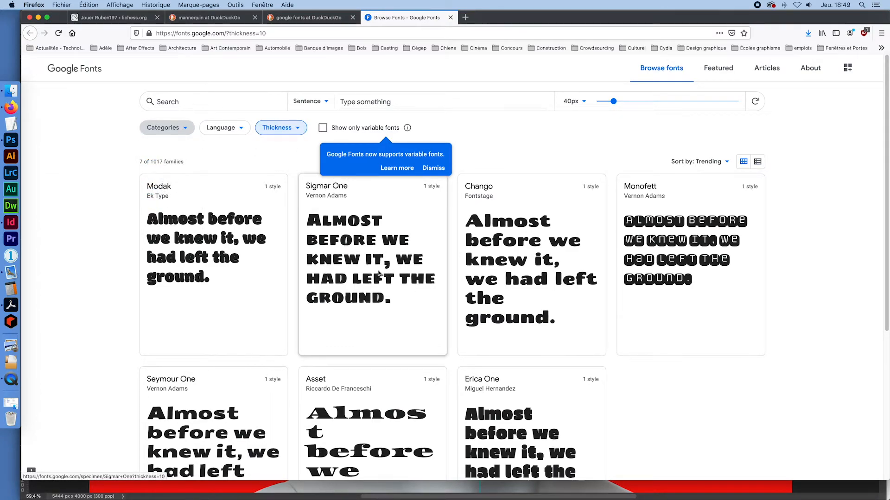
{"action": "scroll", "coordinate": [459, 289], "scroll_direction": "down", "scroll_amount": 1}
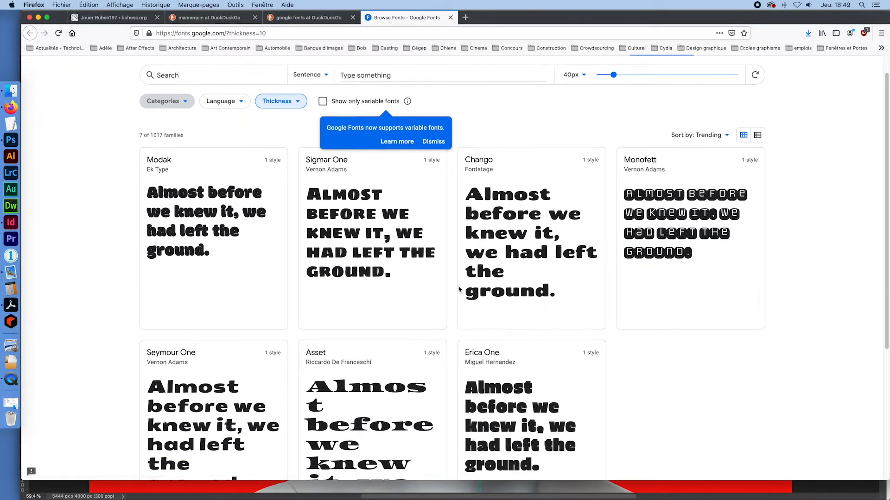
{"action": "scroll", "coordinate": [459, 290], "scroll_direction": "down", "scroll_amount": 2}
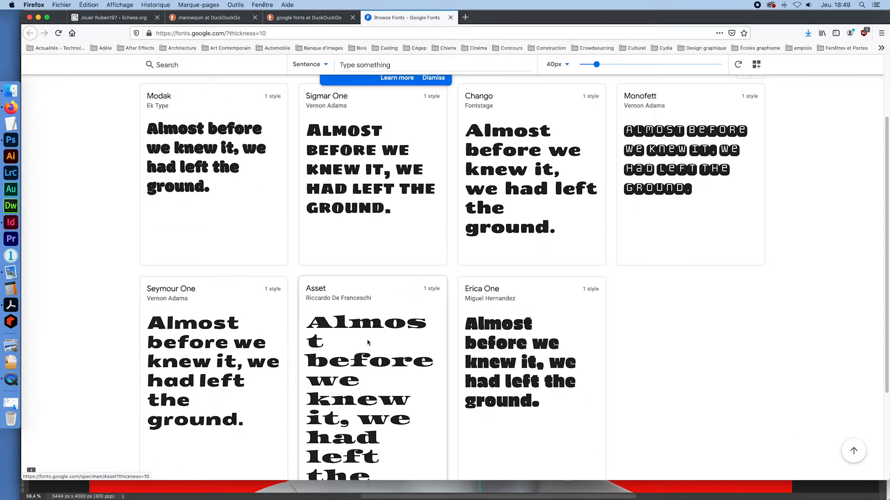
{"action": "scroll", "coordinate": [368, 342], "scroll_direction": "up", "scroll_amount": 3}
Exclude Sans Serif from the font categories, keeping Serif, Display, Handwriting and Monospace
{"action": "left_click", "coordinate": [185, 128]}
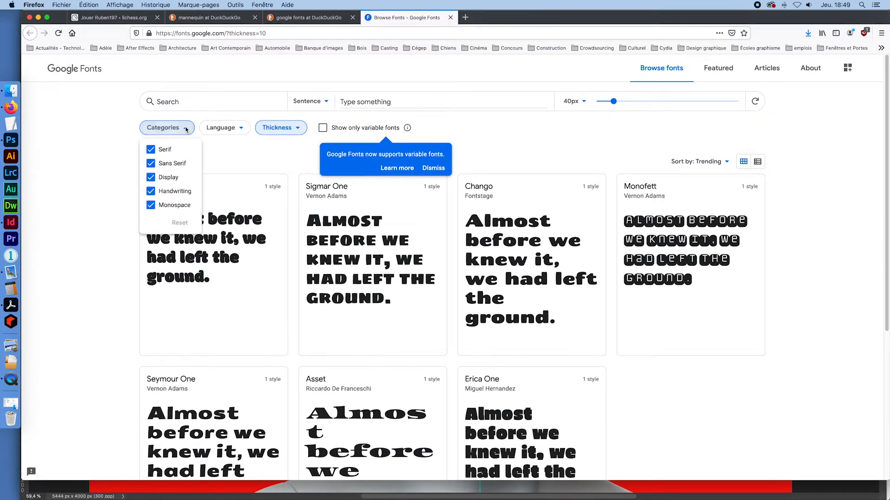
{"action": "left_click", "coordinate": [152, 164]}
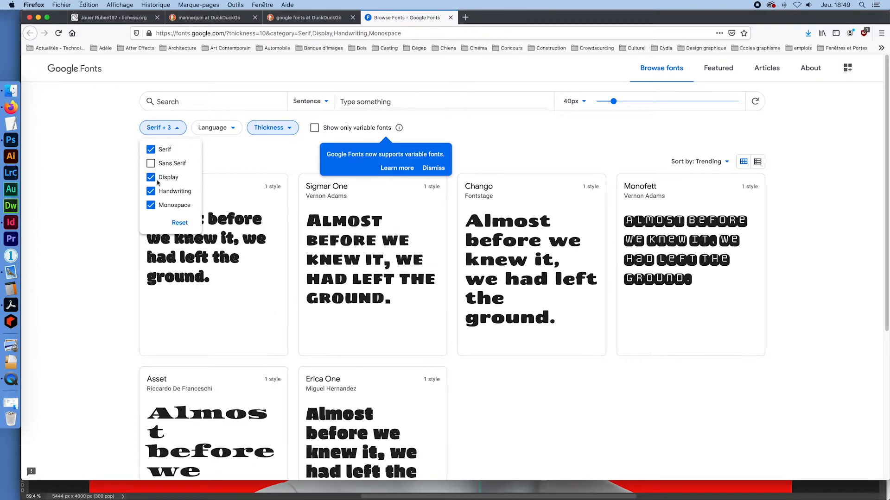
{"action": "left_click", "coordinate": [151, 164]}
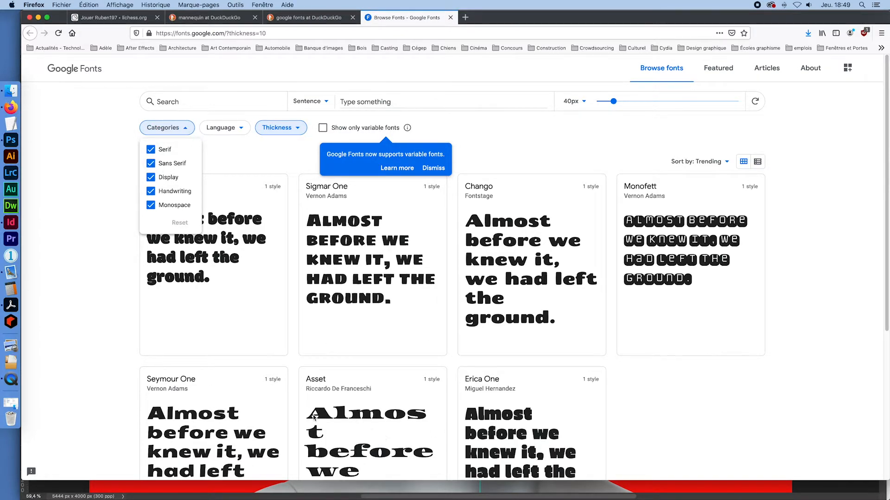
{"action": "left_click", "coordinate": [152, 164]}
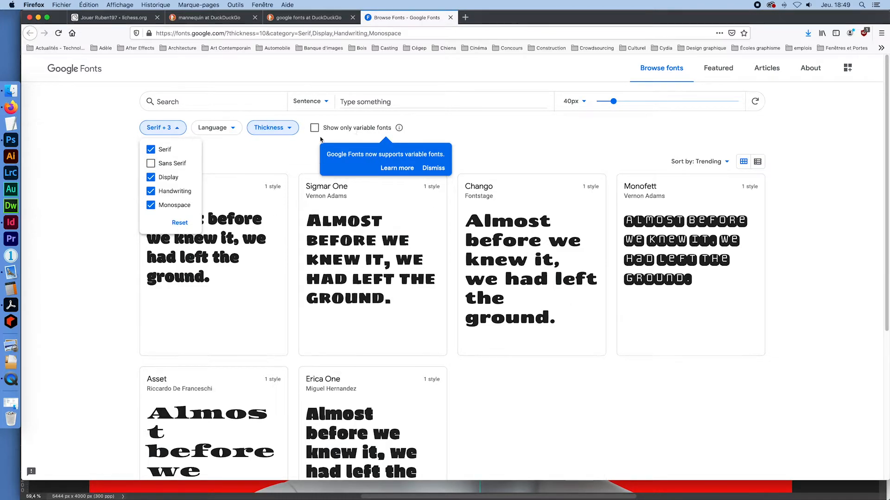
Lower the thickness filter to 7 for the listed font families
{"action": "left_click", "coordinate": [281, 130]}
{"action": "left_click", "coordinate": [292, 130]}
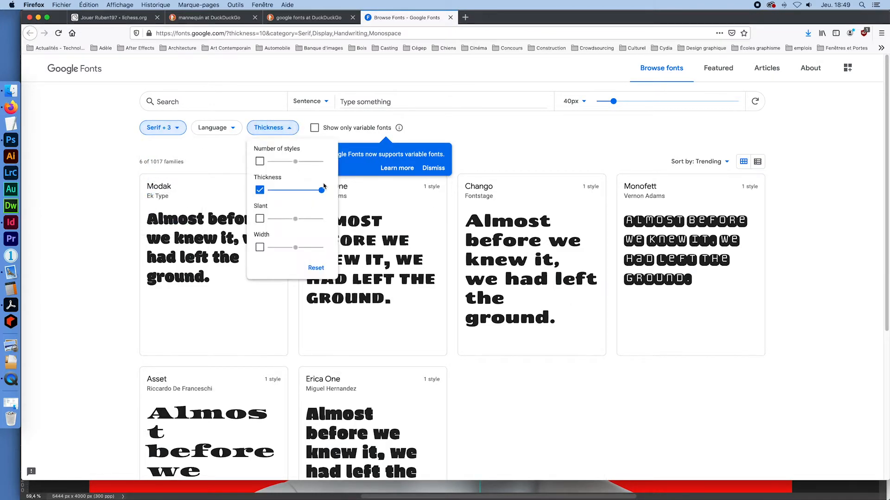
{"action": "mouse_move", "coordinate": [321, 190]}
{"action": "left_mouse_down"}
{"action": "mouse_move", "coordinate": [296, 190]}
{"action": "mouse_move", "coordinate": [304, 190]}
{"action": "left_mouse_up"}
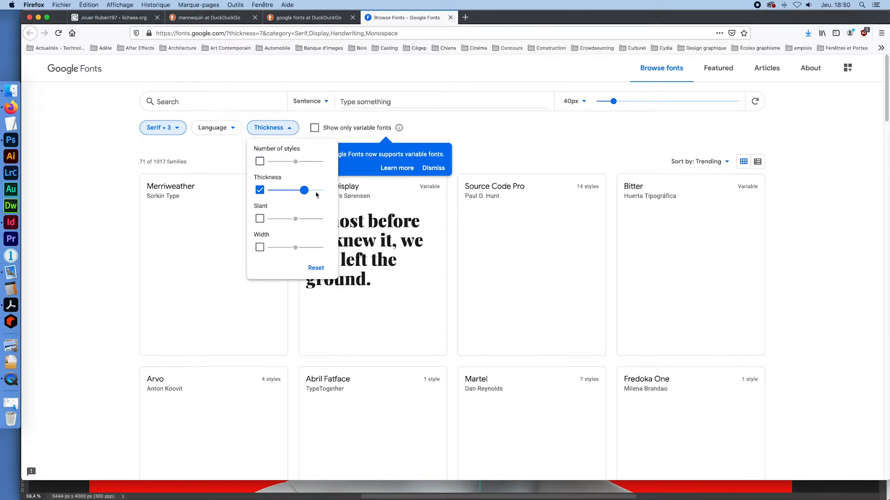
{"action": "left_click", "coordinate": [488, 148]}
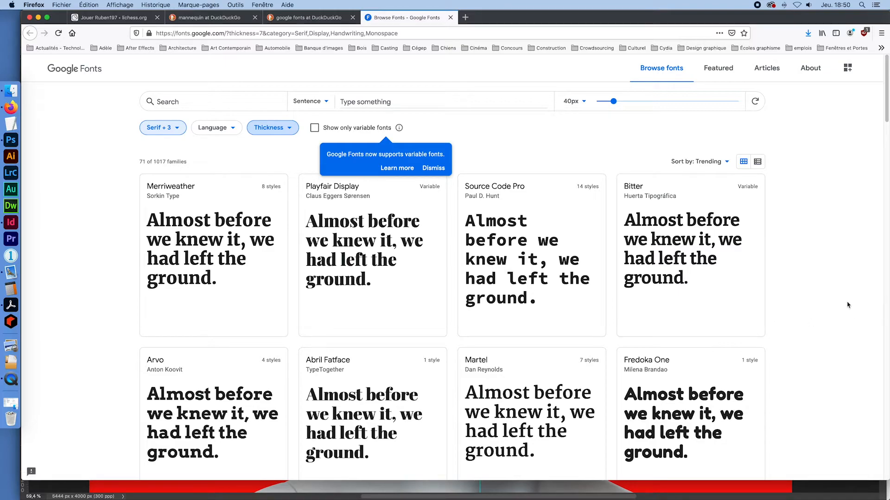
Browse the filtered font families and open the Squada One specimen page
{"action": "scroll", "coordinate": [830, 322], "scroll_direction": "down", "scroll_amount": 8}
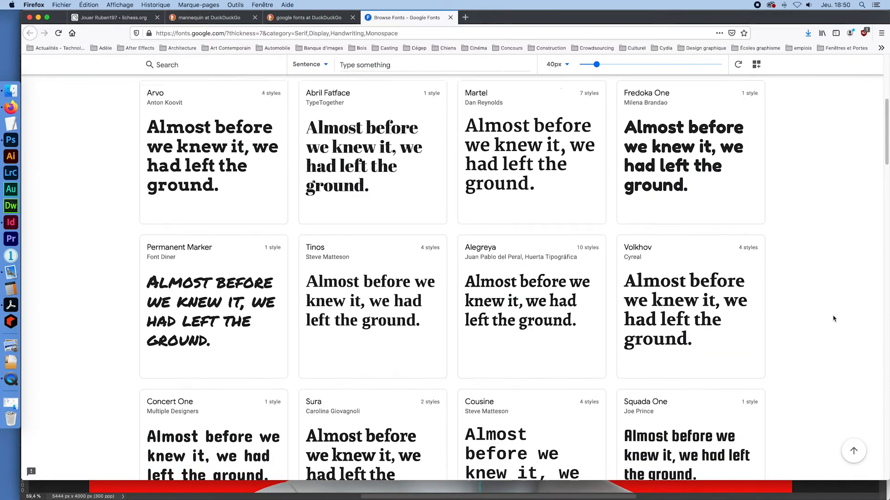
{"action": "scroll", "coordinate": [834, 318], "scroll_direction": "down", "scroll_amount": 5}
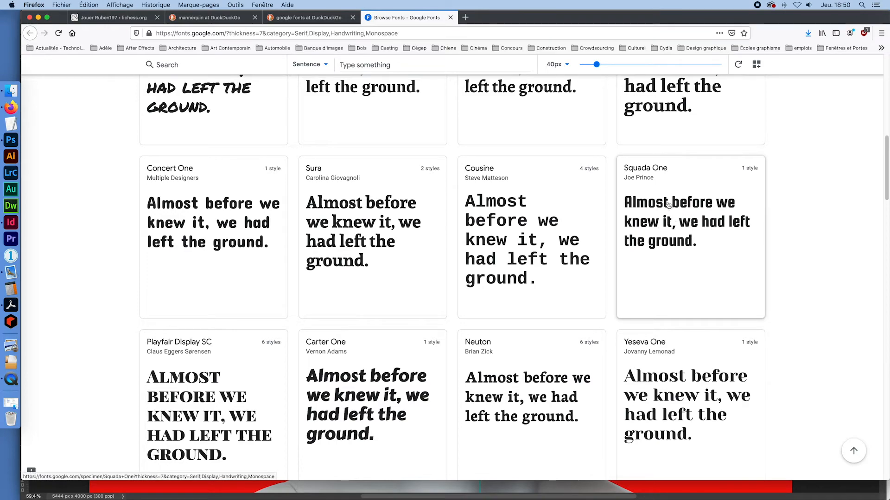
{"action": "left_click", "coordinate": [670, 208]}
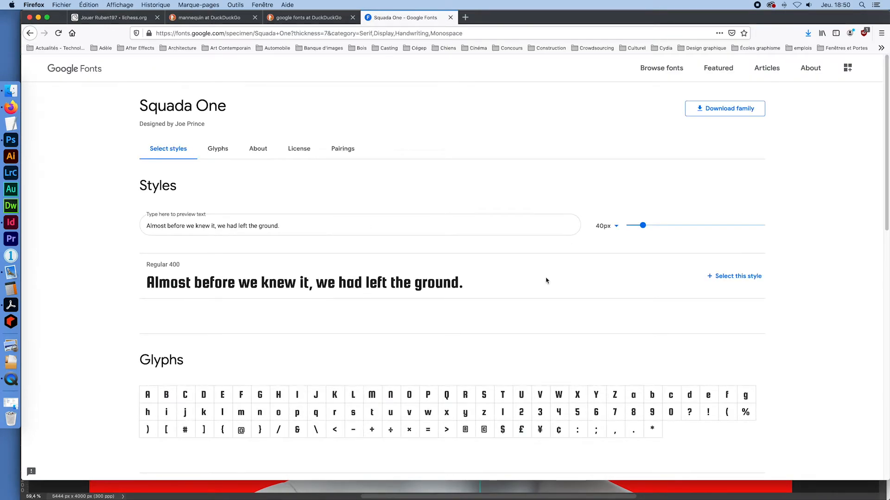
Preview Squada One at 128 px with the sample text "SA MAJESTÉ"
{"action": "left_click_drag", "start_coordinate": [642, 225], "coordinate": [680, 226]}
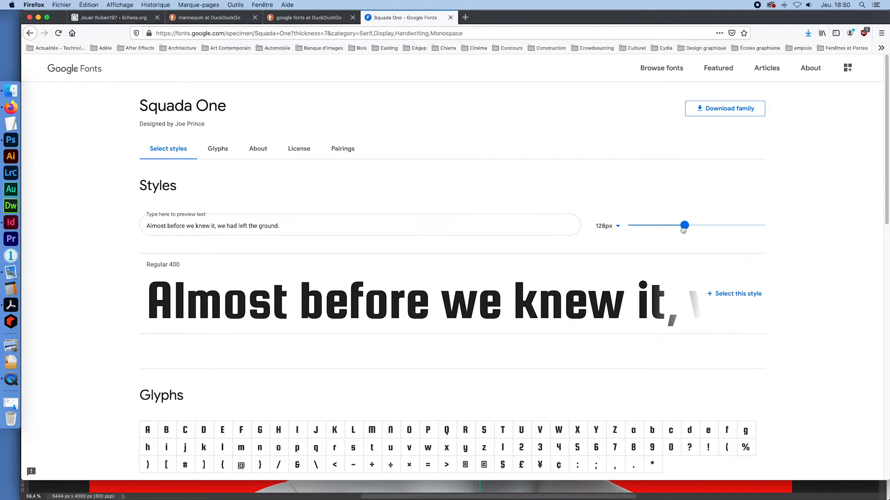
{"action": "left_click", "coordinate": [197, 226]}
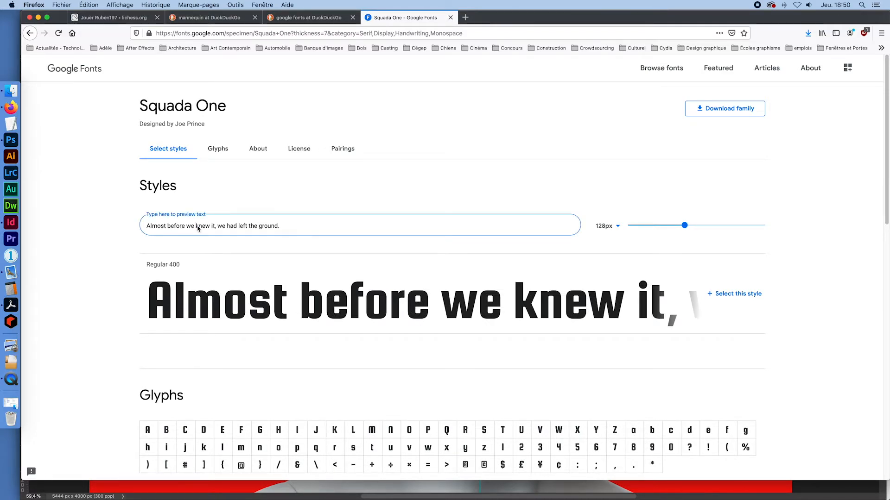
{"action": "type", "text": "SA"}
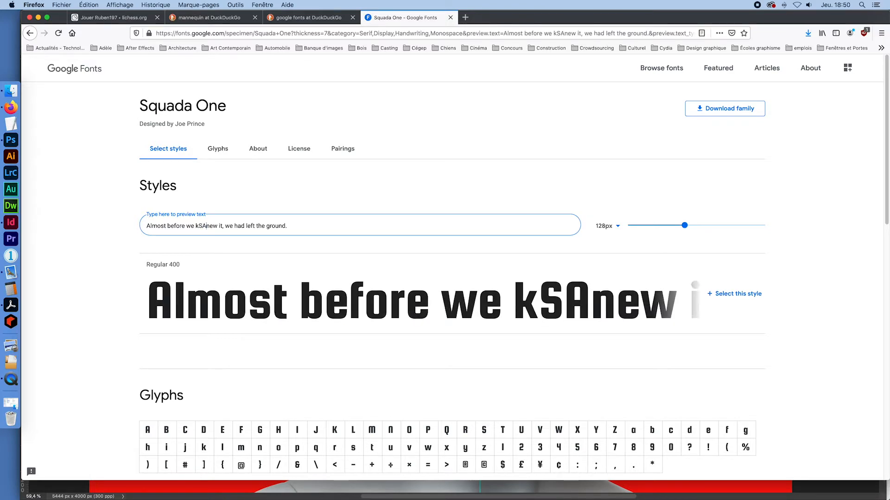
{"action": "key", "text": "super+a"}
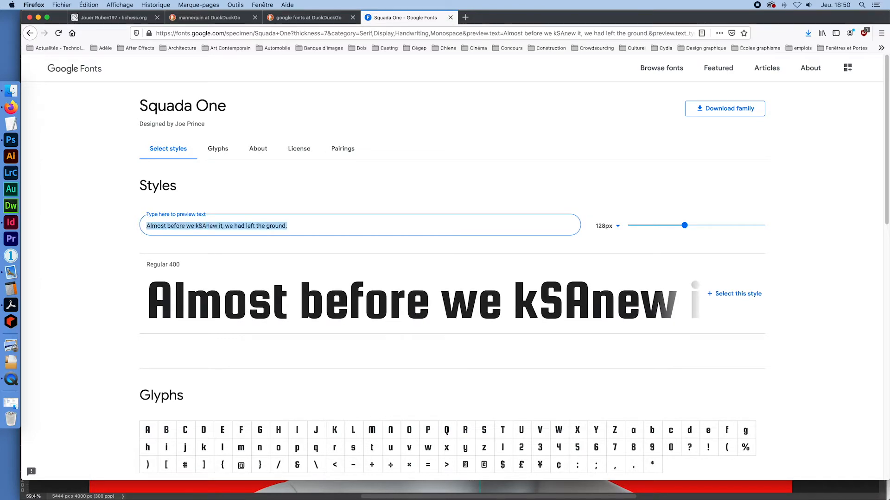
{"action": "type", "text": "SAME"}
{"action": "key", "text": "BackSpace"}
{"action": "key", "text": "BackSpace"}
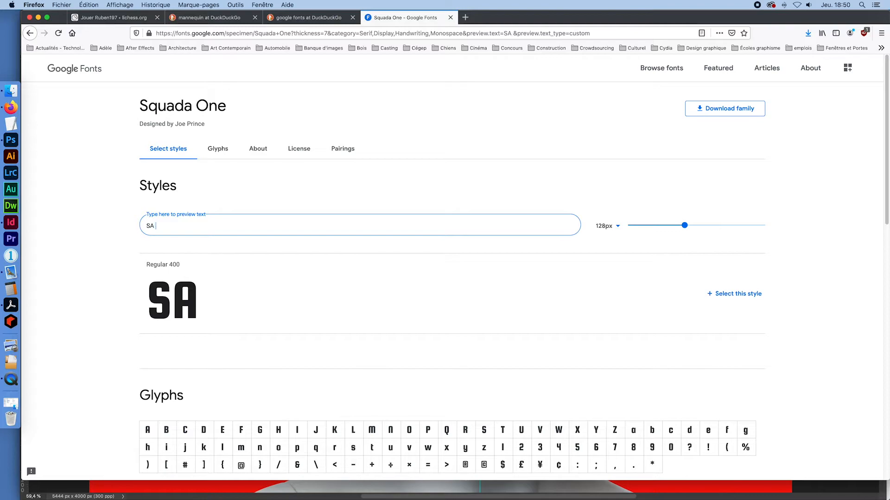
{"action": "type", "text": "MAJESTÉ"}
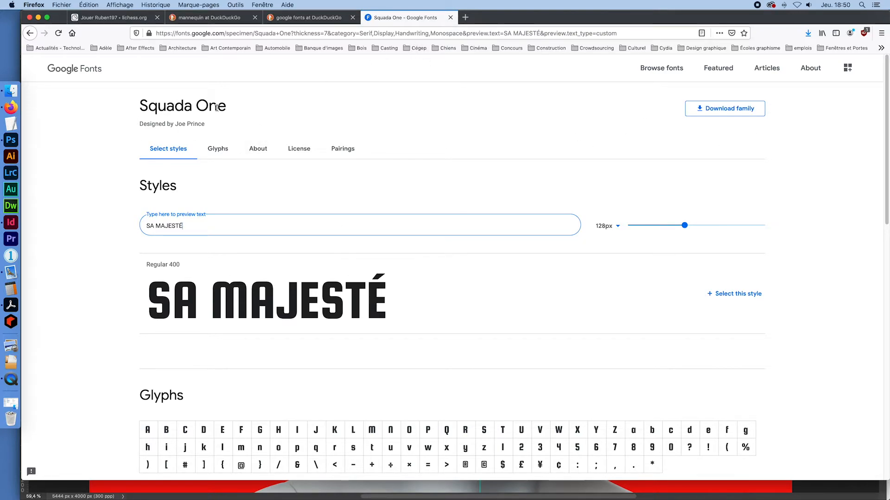
Close the Squada One page and switch back to Photoshop
{"action": "left_click_drag", "start_coordinate": [230, 108], "coordinate": [129, 105]}
{"action": "left_click", "coordinate": [182, 105]}
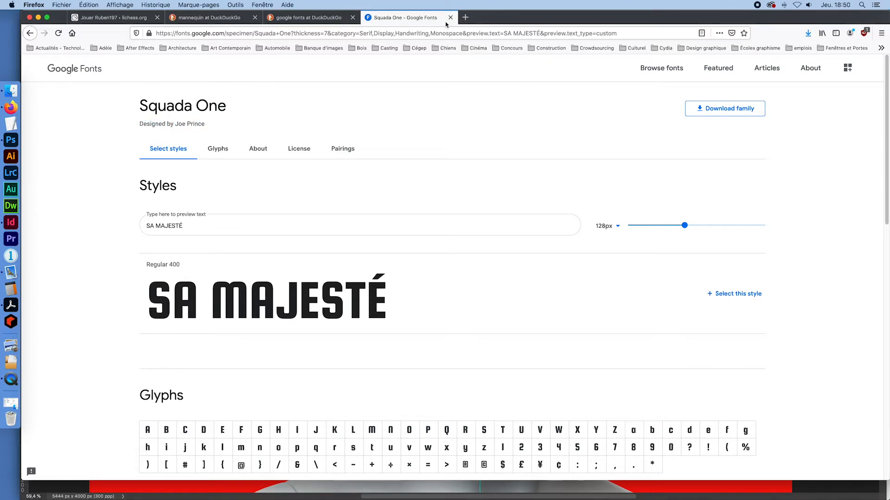
{"action": "left_click", "coordinate": [450, 18]}
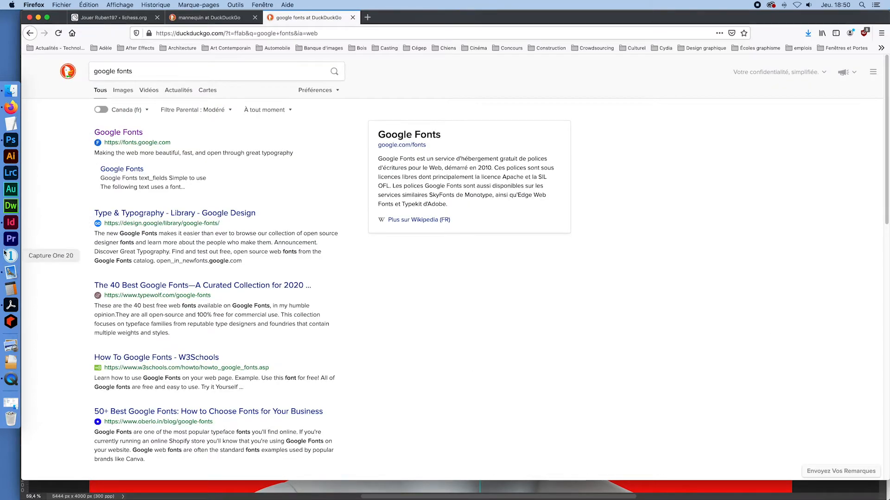
{"action": "left_click", "coordinate": [11, 140]}
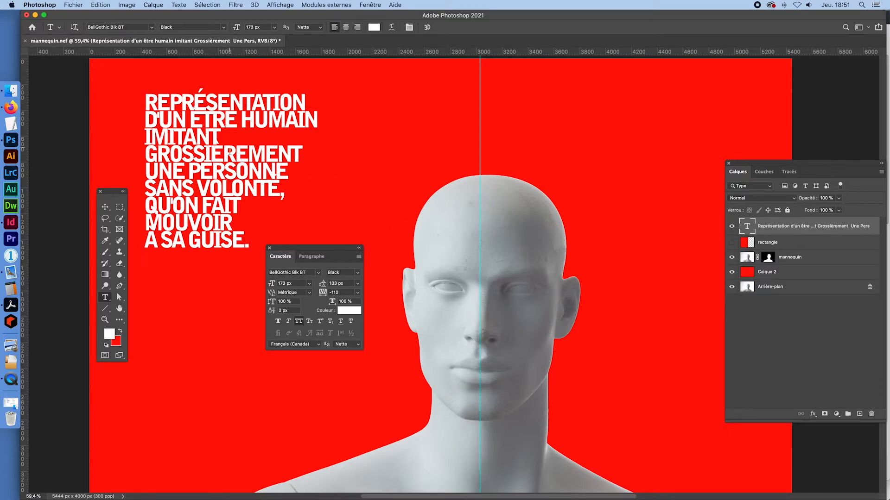
Replace the accented È in GROSSIÈREMENT, É in VOLONTÉ and À in the last line with plain E, E and A
{"action": "left_click_drag", "start_coordinate": [211, 151], "coordinate": [223, 152]}
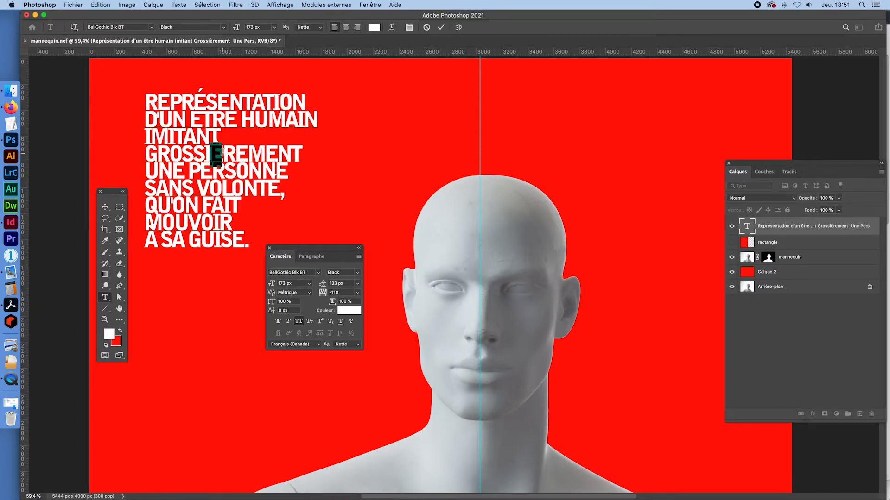
{"action": "type", "text": "E"}
{"action": "left_click_drag", "start_coordinate": [268, 187], "coordinate": [276, 187]}
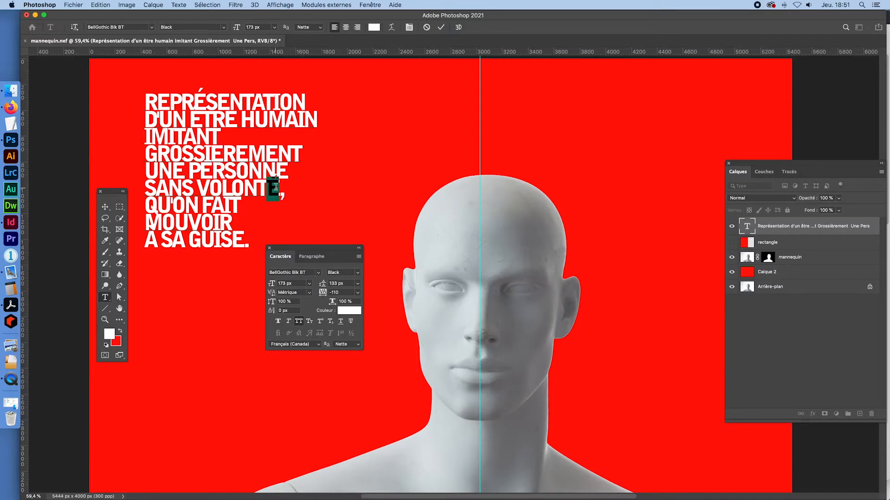
{"action": "type", "text": "E"}
{"action": "left_click_drag", "start_coordinate": [145, 238], "coordinate": [156, 238]}
{"action": "type", "text": "A"}
Right-align the whole text block and move it over the face so its right edge meets the vertical center guide
{"action": "left_click_drag", "start_coordinate": [300, 248], "coordinate": [255, 288]}
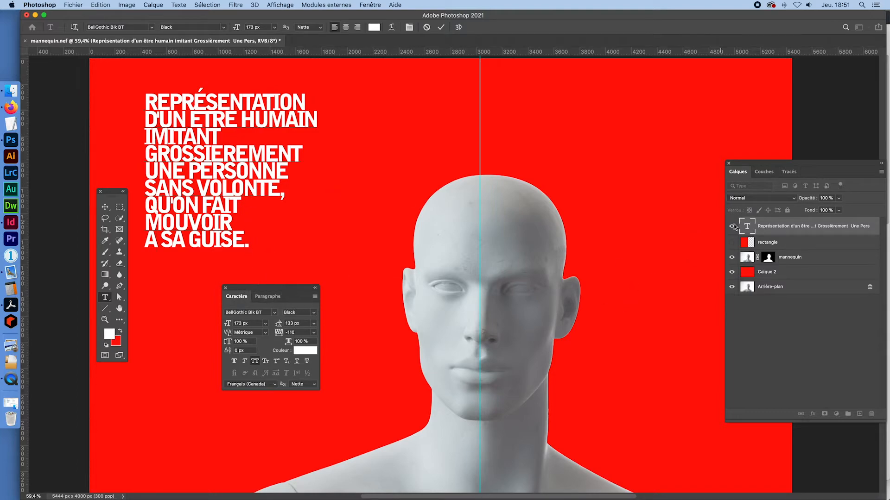
{"action": "double_click", "coordinate": [747, 226]}
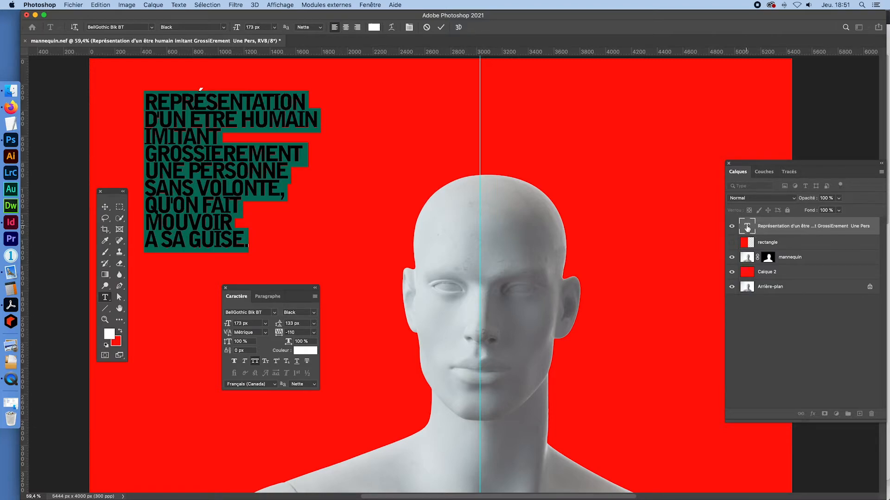
{"action": "left_click", "coordinate": [267, 296]}
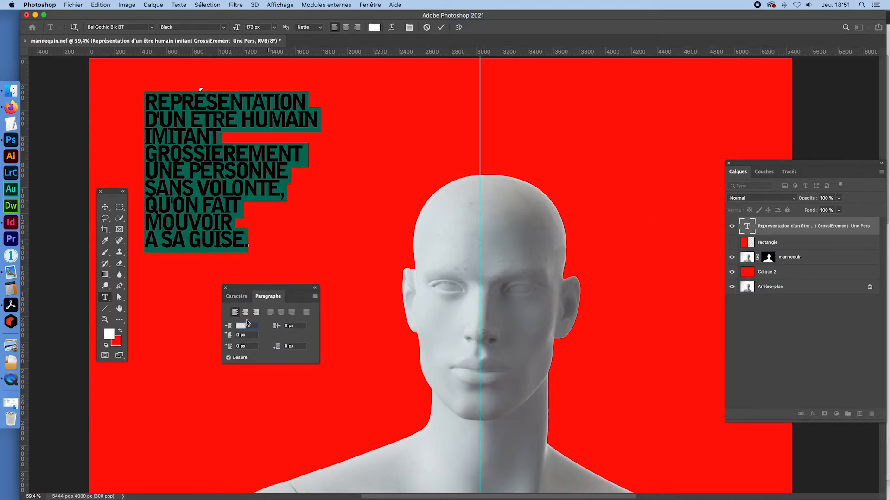
{"action": "left_click", "coordinate": [255, 313]}
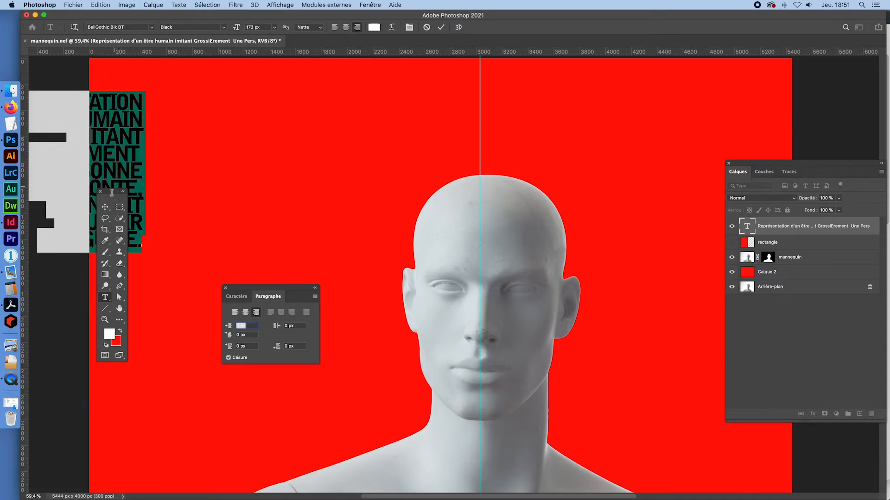
{"action": "left_click", "coordinate": [104, 207]}
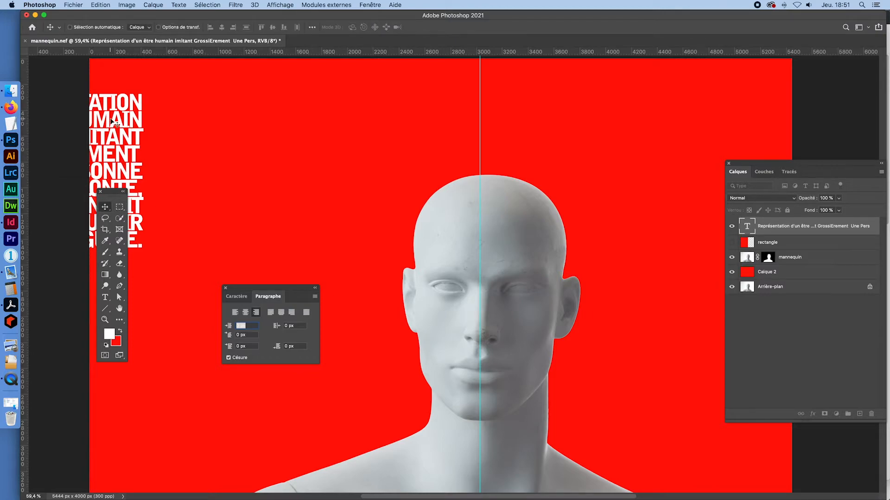
{"action": "left_click_drag", "start_coordinate": [116, 123], "coordinate": [457, 256]}
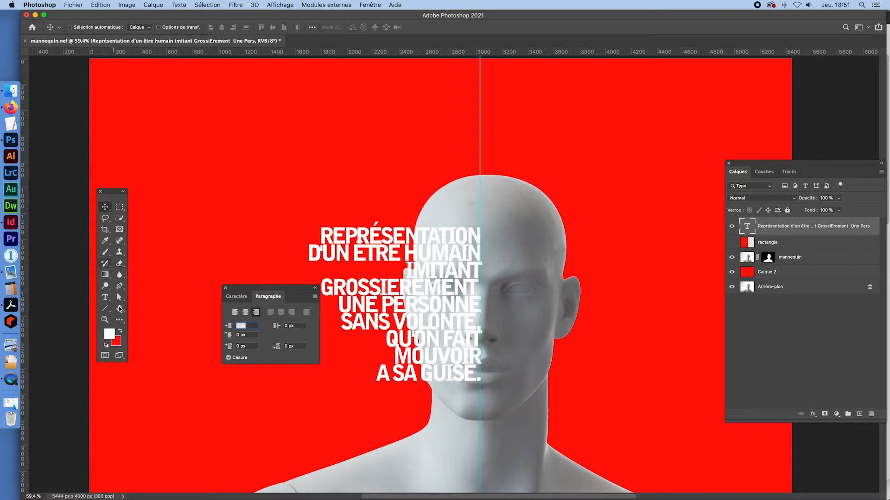
{"action": "left_click", "coordinate": [108, 299]}
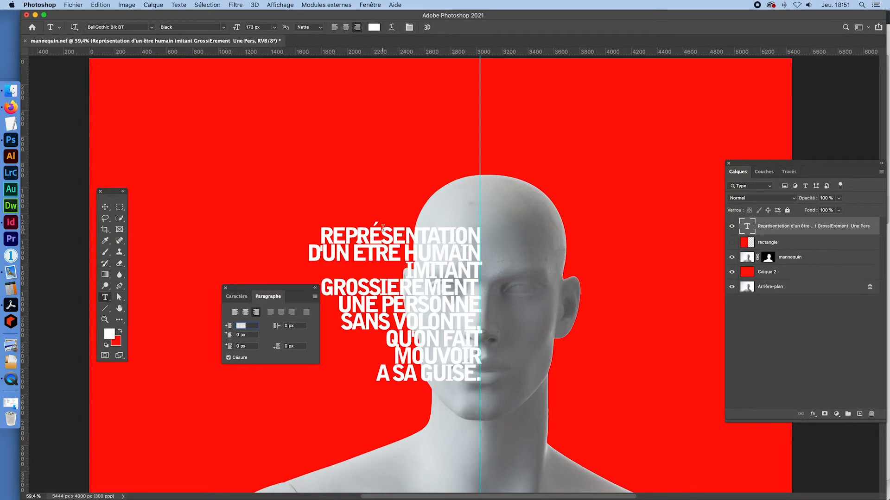
{"action": "double_click", "coordinate": [390, 232]}
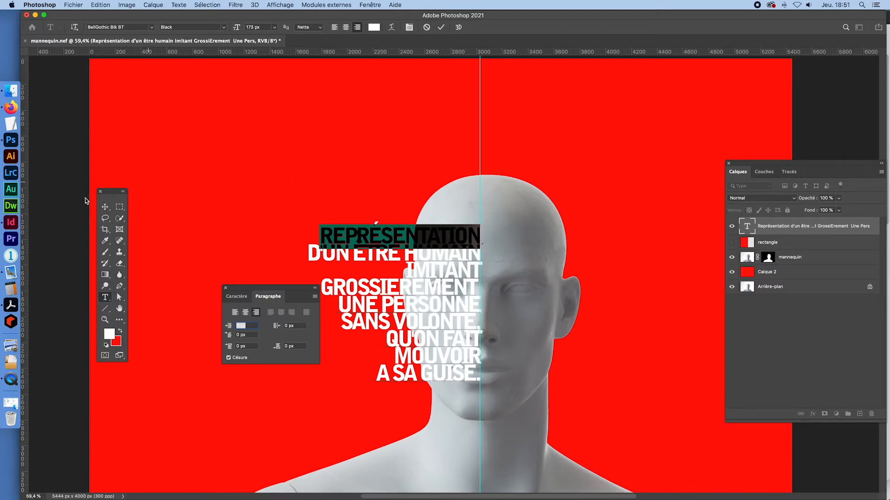
{"action": "left_click", "coordinate": [120, 206]}
Set the font size of the word REPRÉSENTATION to 74 px and leave text editing
{"action": "left_click", "coordinate": [105, 297]}
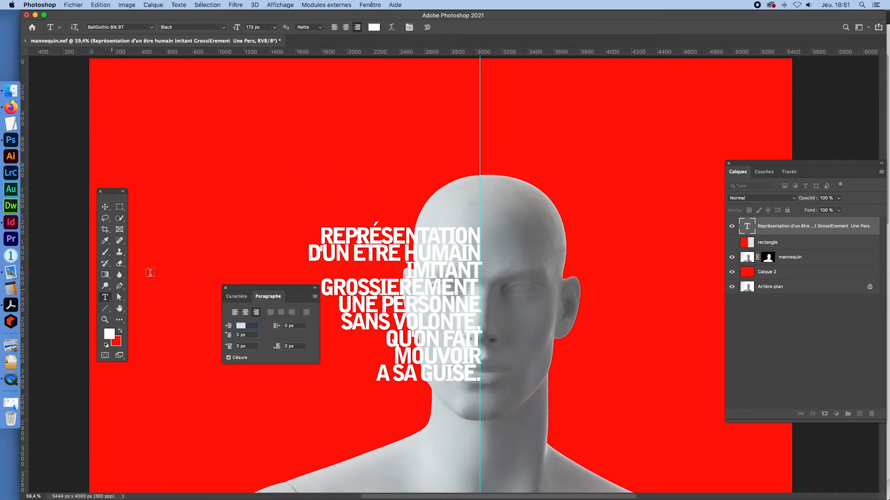
{"action": "double_click", "coordinate": [403, 228]}
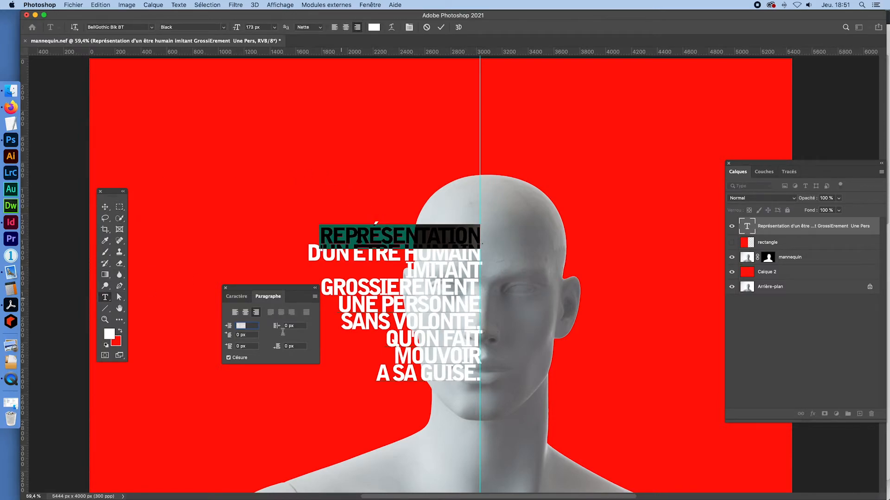
{"action": "left_click", "coordinate": [237, 297]}
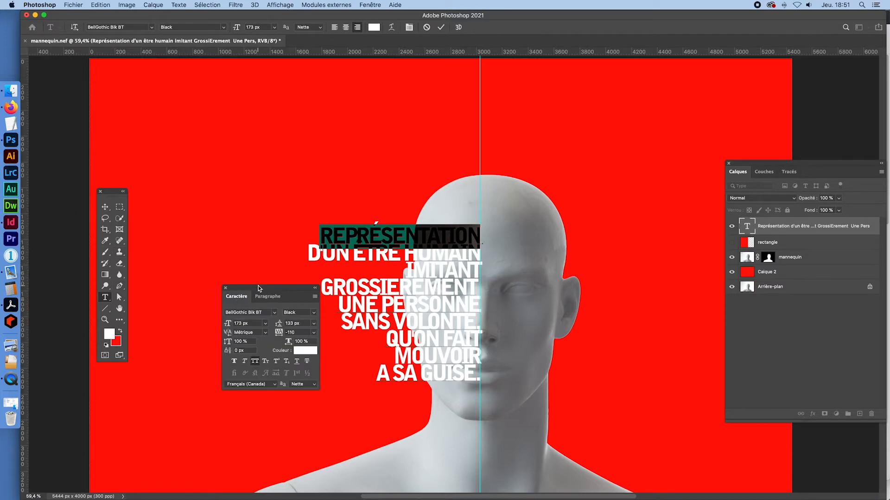
{"action": "left_click_drag", "start_coordinate": [259, 288], "coordinate": [203, 170]}
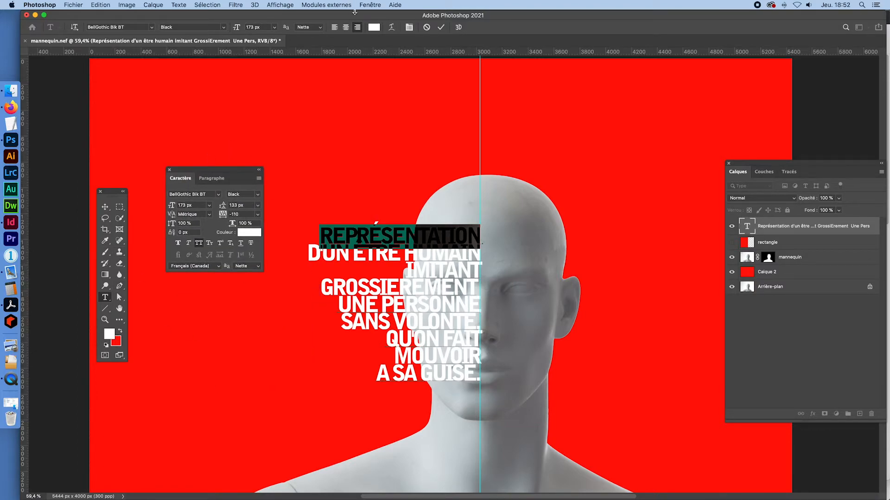
{"action": "left_click", "coordinate": [369, 5]}
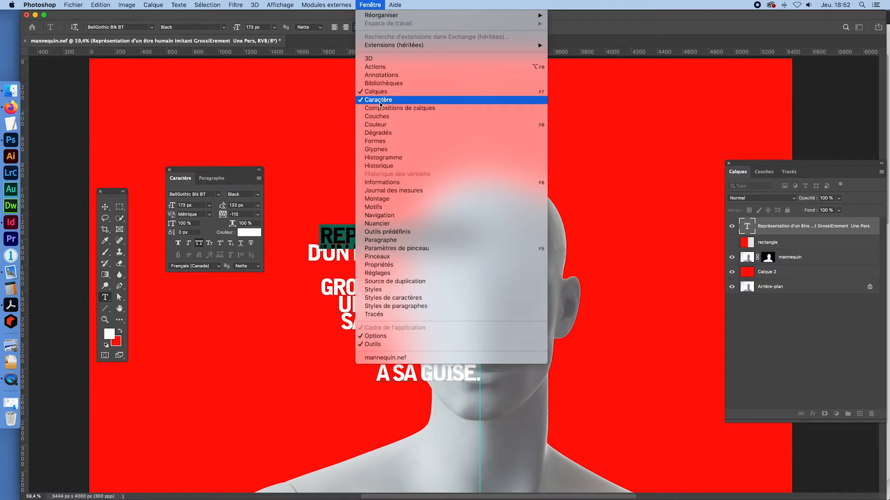
{"action": "left_click", "coordinate": [207, 171]}
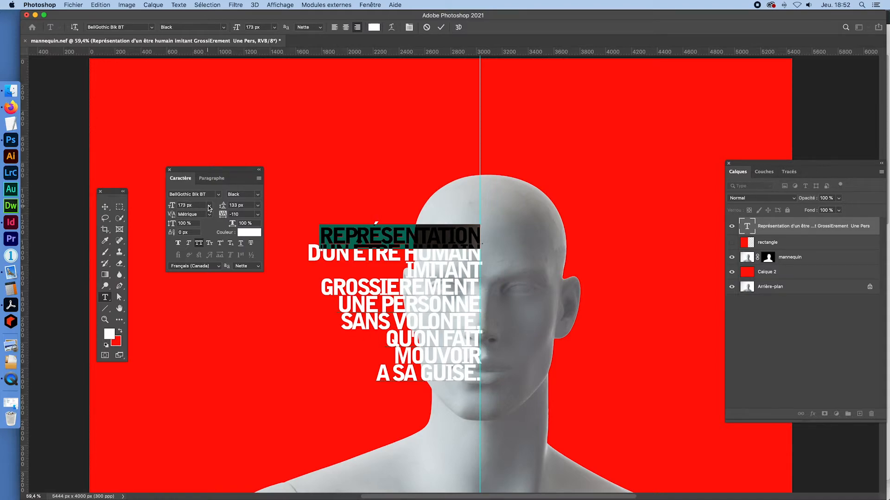
{"action": "left_click", "coordinate": [209, 205]}
{"action": "left_click", "coordinate": [209, 205]}
{"action": "left_click_drag", "start_coordinate": [171, 208], "coordinate": [128, 211]}
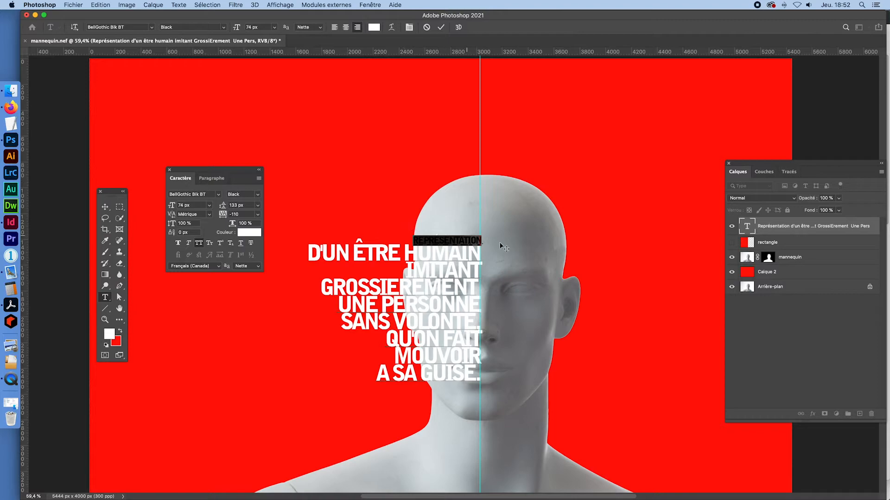
{"action": "left_click", "coordinate": [121, 209]}
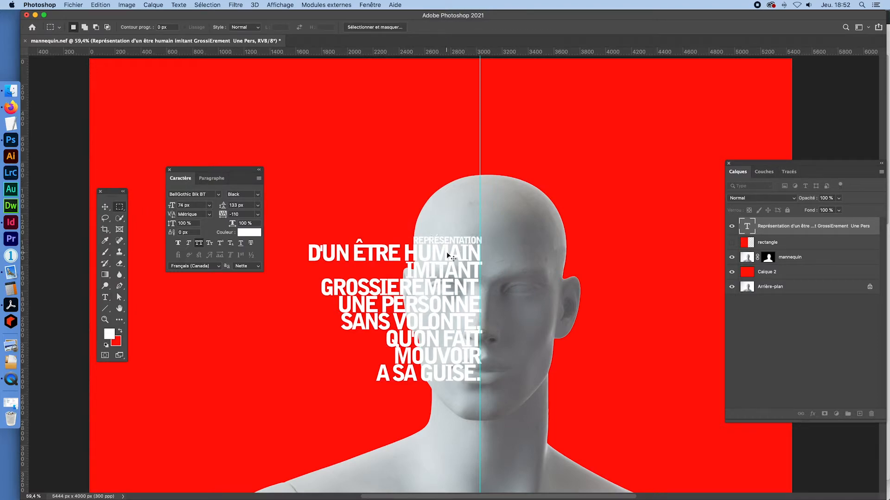
Nudge the definition text layer left until its right edge sits on the vertical guide
{"action": "key", "text": "super+space"}
{"action": "left_click_drag", "start_coordinate": [439, 244], "coordinate": [476, 274]}
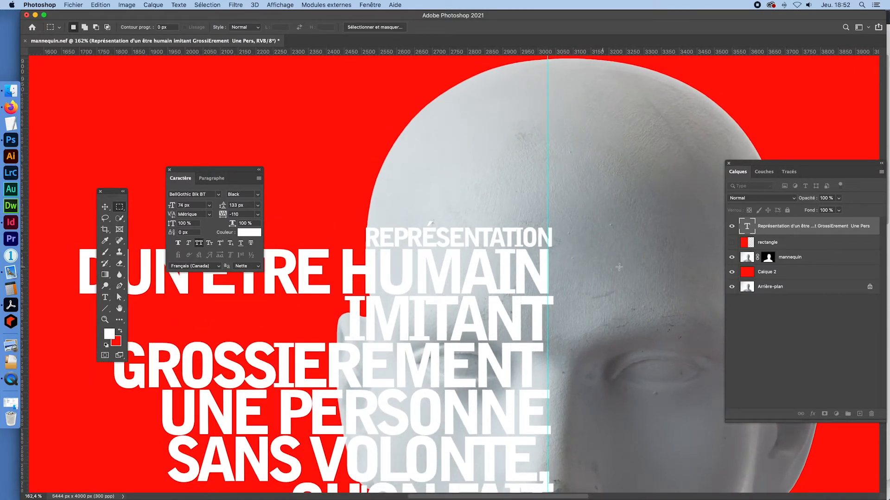
{"action": "left_click", "coordinate": [750, 231]}
{"action": "key", "text": "super+Left"}
{"action": "key", "text": "super+Left"}
{"action": "key", "text": "super+Left"}
{"action": "key", "text": "super+Left"}
{"action": "key", "text": "super+Left"}
{"action": "key", "text": "super+Left"}
{"action": "key", "text": "super+Left"}
{"action": "key", "text": "super+Left"}
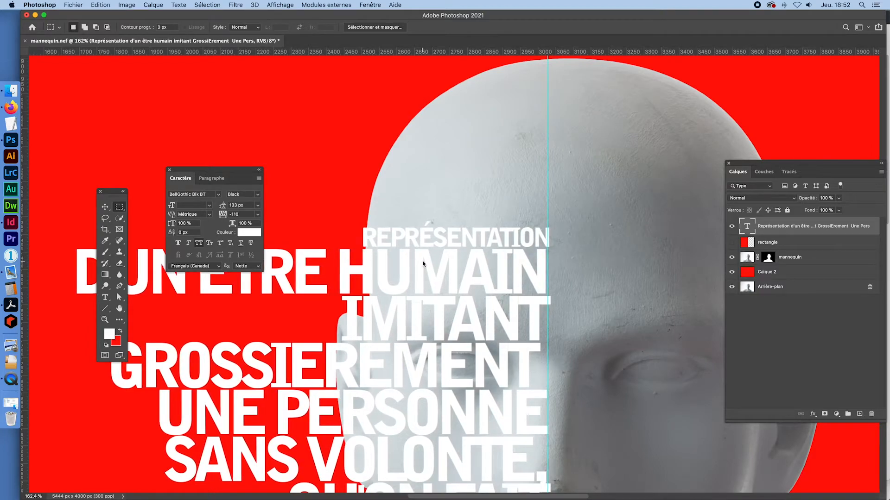
{"action": "key", "text": "super+Left"}
{"action": "key", "text": "super+Left"}
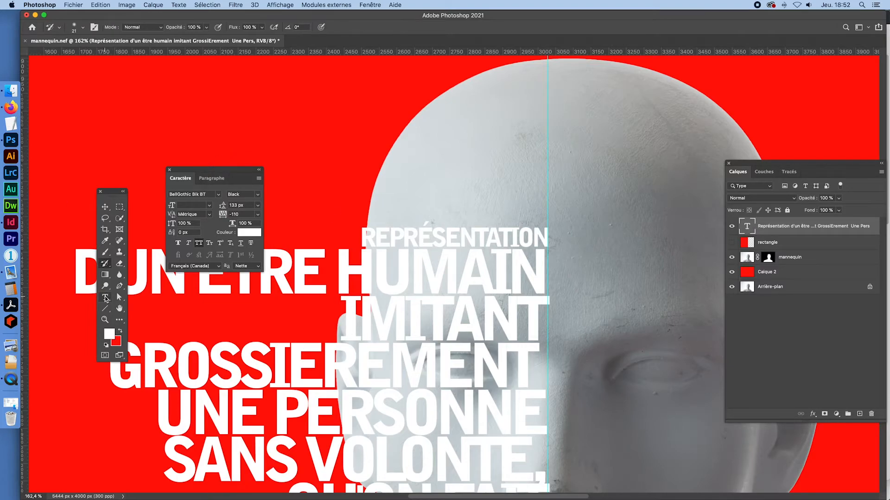
Reduce REPRÉSENTATION's font size slightly so the word spans from the head's outline to the guide
{"action": "left_click", "coordinate": [106, 297]}
{"action": "double_click", "coordinate": [394, 237]}
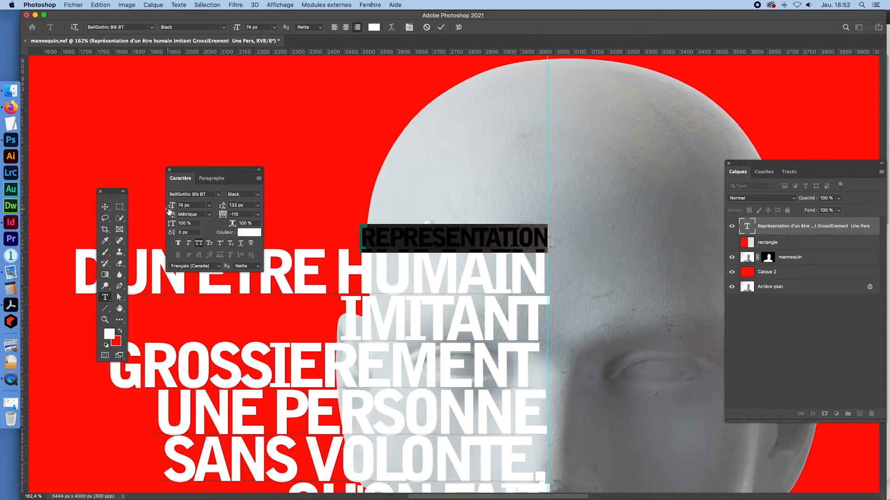
{"action": "left_click_drag", "start_coordinate": [171, 209], "coordinate": [169, 209]}
Replace the space before HUMAIN with a line break so D'UN ÊTRE stands on its own line
{"action": "left_click", "coordinate": [389, 265]}
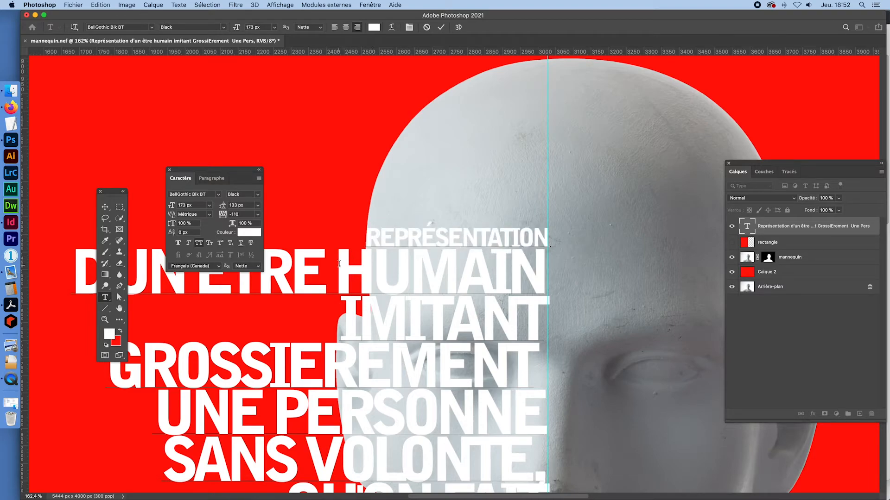
{"action": "key", "text": "BackSpace"}
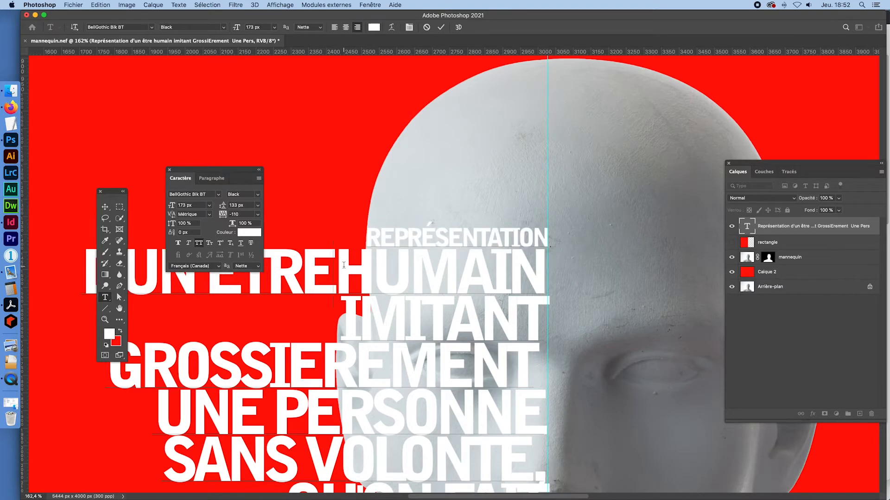
{"action": "key", "text": "Return"}
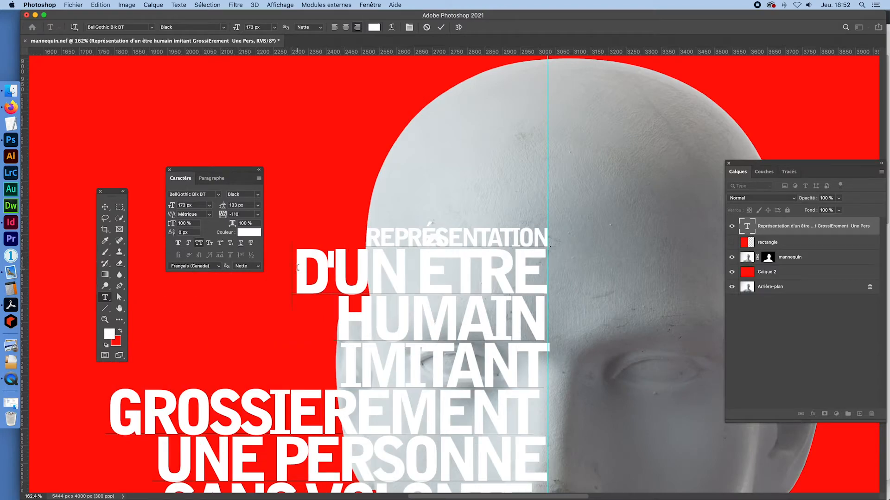
Set the D'UN ÊTRE line to a font size of 123 px with 94 px leading
{"action": "left_click_drag", "start_coordinate": [297, 268], "coordinate": [545, 269]}
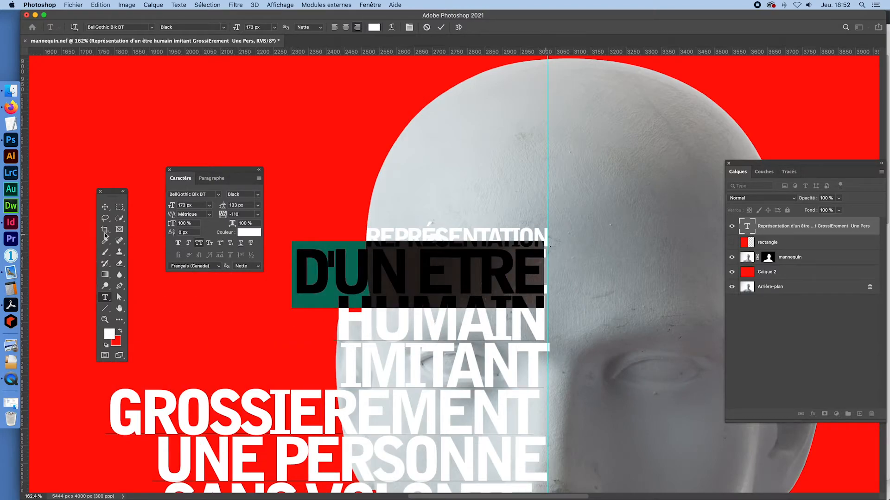
{"action": "mouse_move", "coordinate": [172, 211]}
{"action": "left_mouse_down"}
{"action": "mouse_move", "coordinate": [145, 213]}
{"action": "mouse_move", "coordinate": [174, 210]}
{"action": "left_mouse_up"}
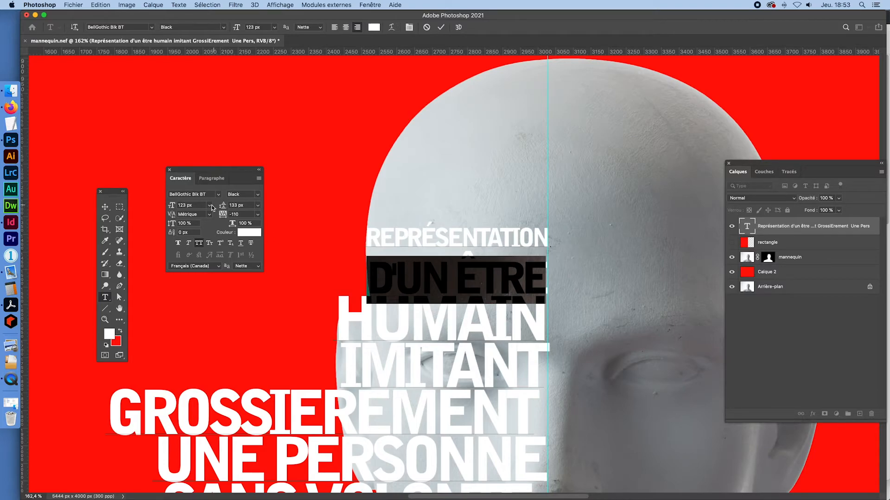
{"action": "left_click", "coordinate": [258, 205]}
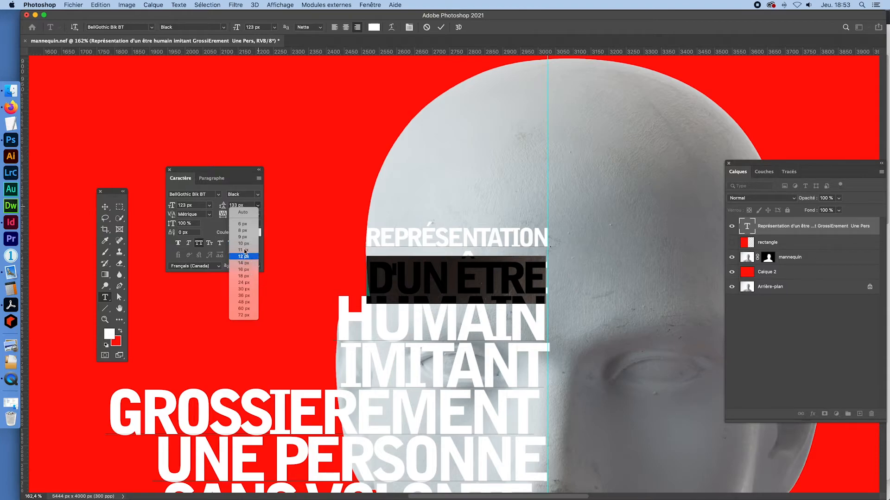
{"action": "left_click", "coordinate": [241, 283]}
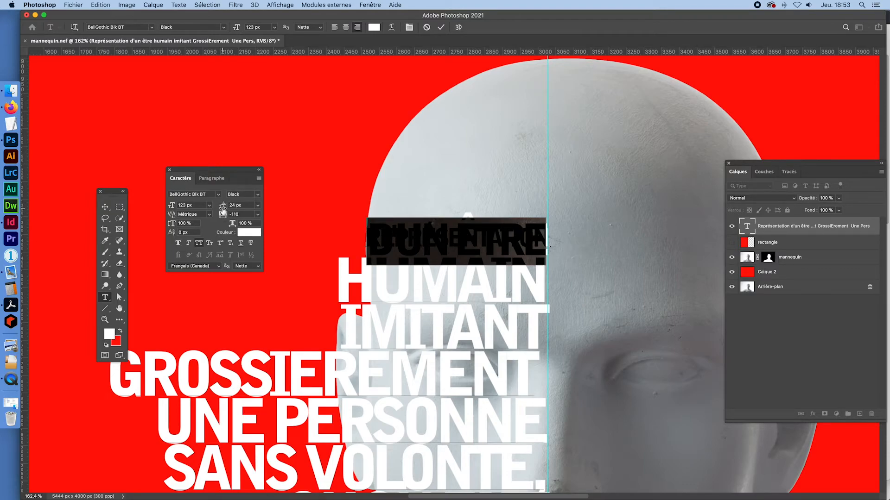
{"action": "left_click_drag", "start_coordinate": [223, 210], "coordinate": [253, 212]}
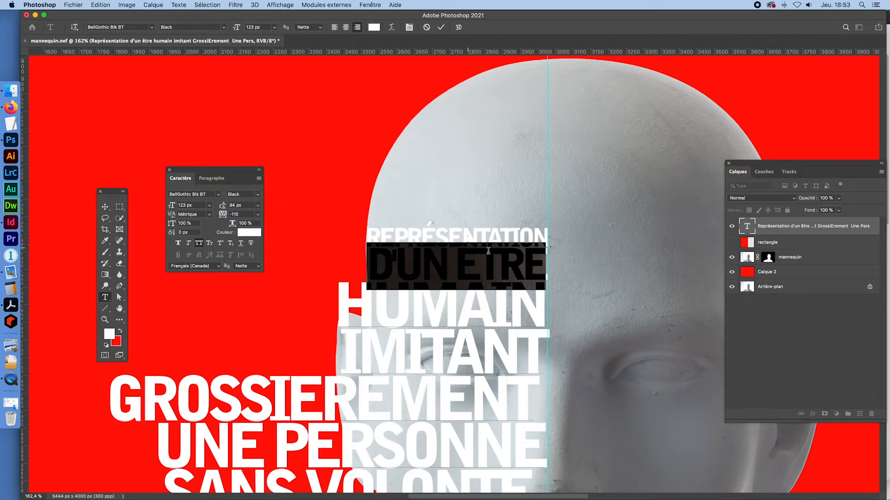
{"action": "left_click", "coordinate": [120, 206]}
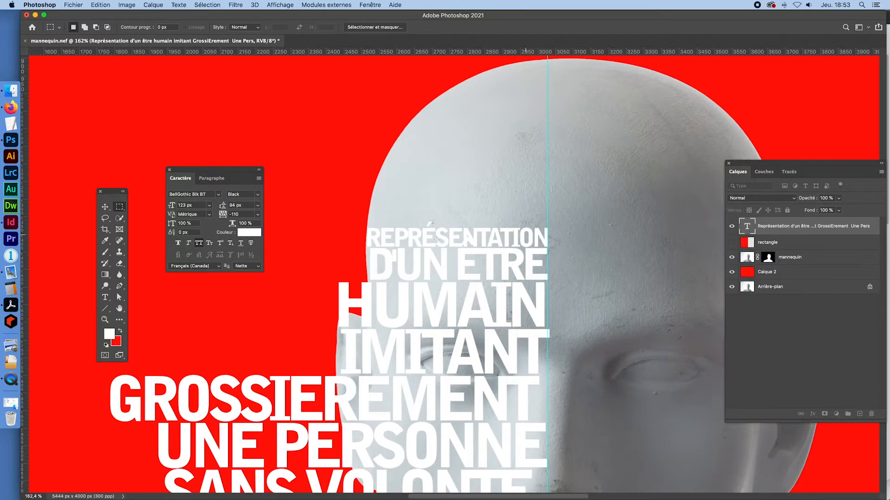
Set the HUMAIN line to a font size of 145 px with 111 px leading
{"action": "left_click", "coordinate": [105, 297]}
{"action": "double_click", "coordinate": [428, 306]}
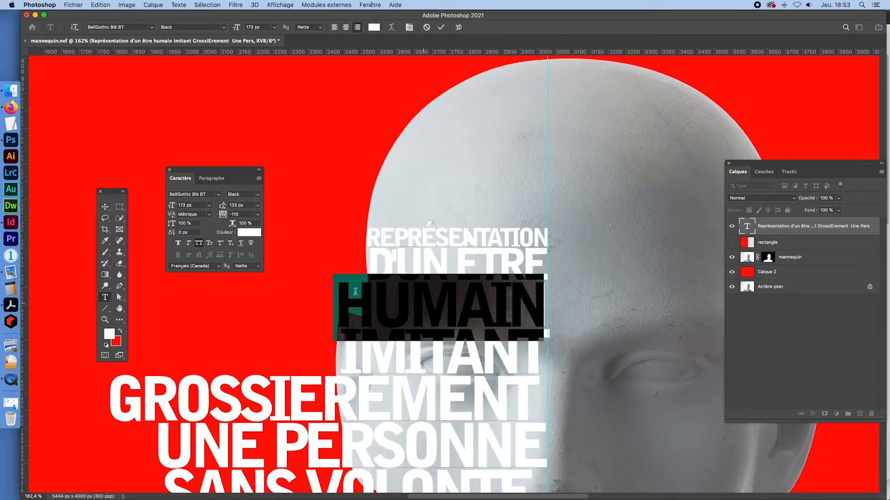
{"action": "left_click_drag", "start_coordinate": [172, 209], "coordinate": [160, 211]}
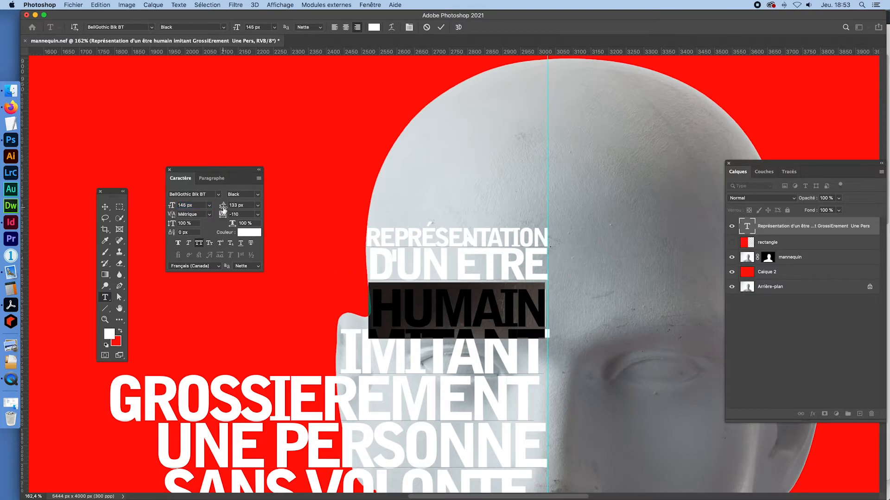
{"action": "left_click_drag", "start_coordinate": [223, 209], "coordinate": [213, 210]}
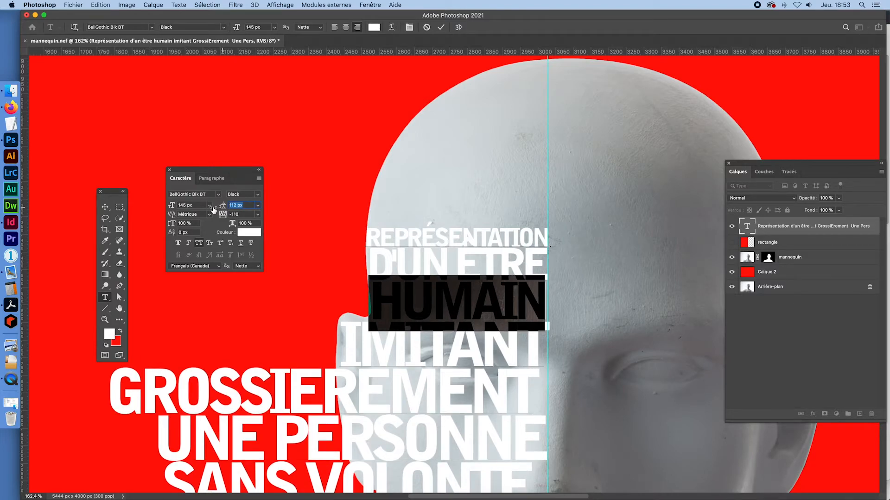
{"action": "left_click_drag", "start_coordinate": [214, 210], "coordinate": [213, 210]}
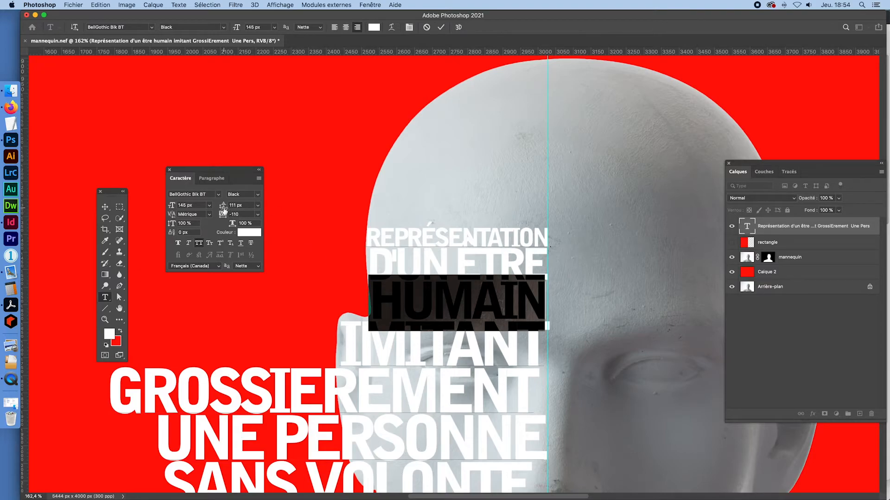
Tighten the leading of the HUMAIN line to 110 px and commit the text edit
{"action": "mouse_move", "coordinate": [223, 208]}
{"action": "left_mouse_down"}
{"action": "mouse_move", "coordinate": [290, 212]}
{"action": "mouse_move", "coordinate": [223, 213]}
{"action": "left_mouse_up"}
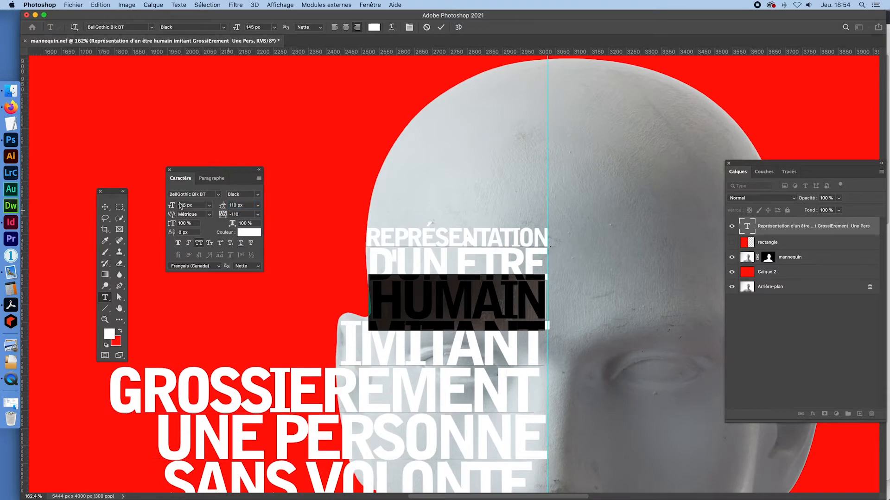
{"action": "left_click", "coordinate": [119, 207]}
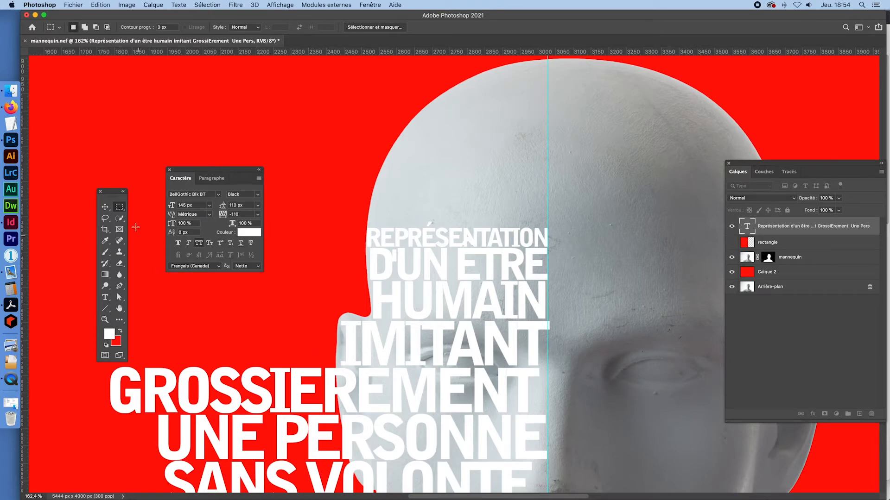
Set the GROSSIEREMENT line to a font size of 84 px with 69 px leading
{"action": "left_click", "coordinate": [106, 297]}
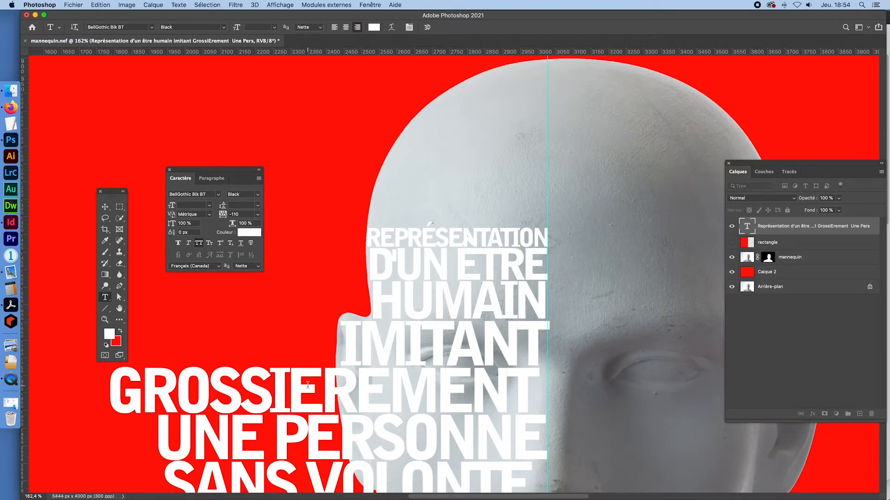
{"action": "double_click", "coordinate": [306, 392]}
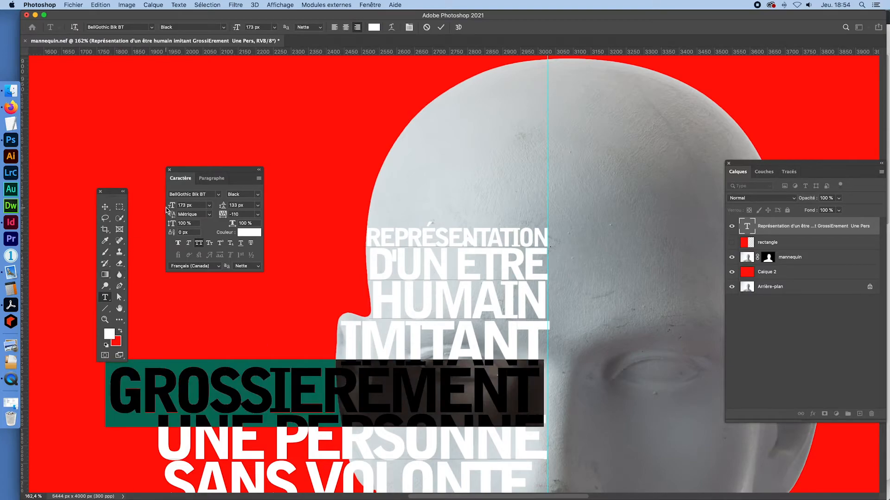
{"action": "left_click_drag", "start_coordinate": [171, 210], "coordinate": [132, 211]}
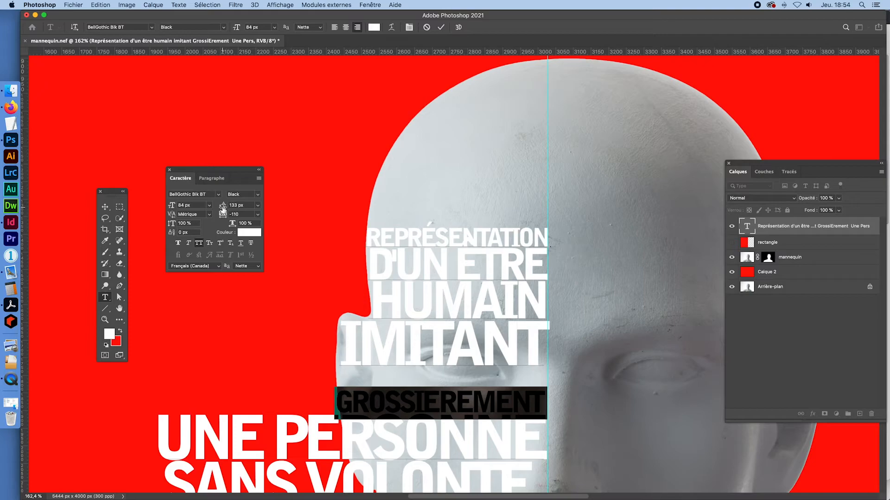
{"action": "left_click_drag", "start_coordinate": [223, 208], "coordinate": [195, 209]}
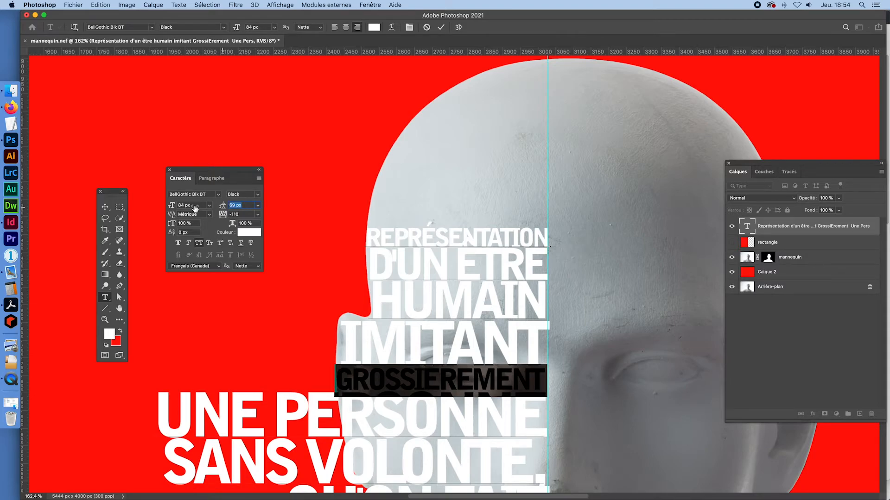
{"action": "left_click", "coordinate": [118, 208]}
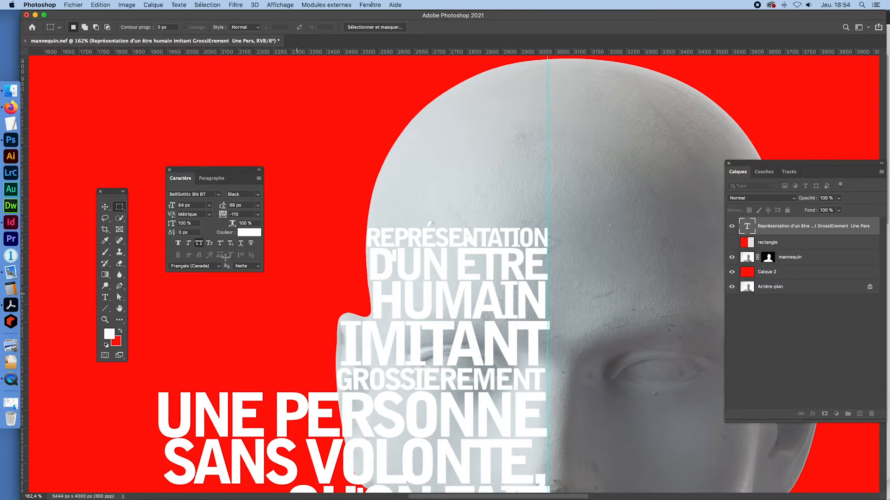
Set the UNE PERSONNE line to a font size of 94 px with 75 px leading
{"action": "left_click", "coordinate": [105, 298]}
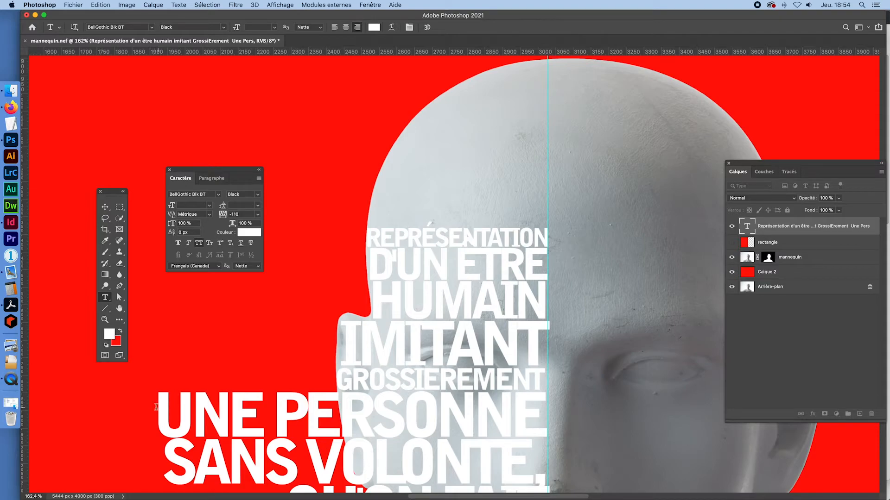
{"action": "left_click_drag", "start_coordinate": [158, 405], "coordinate": [548, 413]}
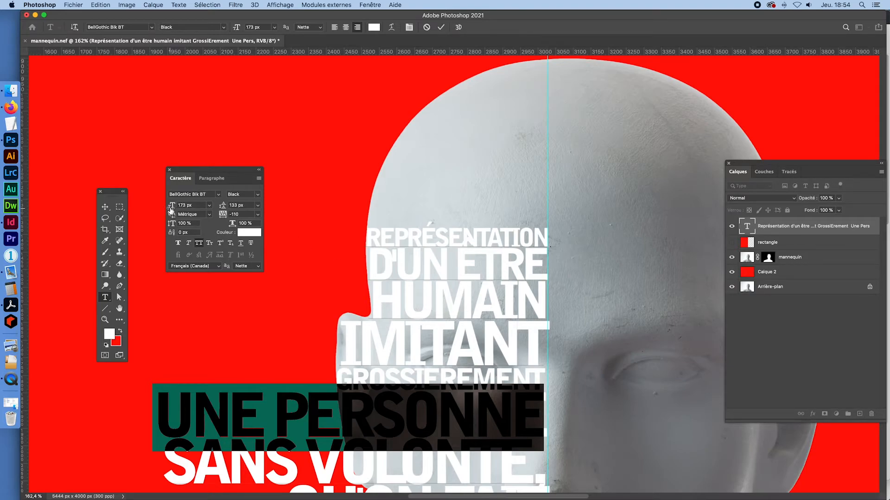
{"action": "left_click_drag", "start_coordinate": [170, 210], "coordinate": [136, 209]}
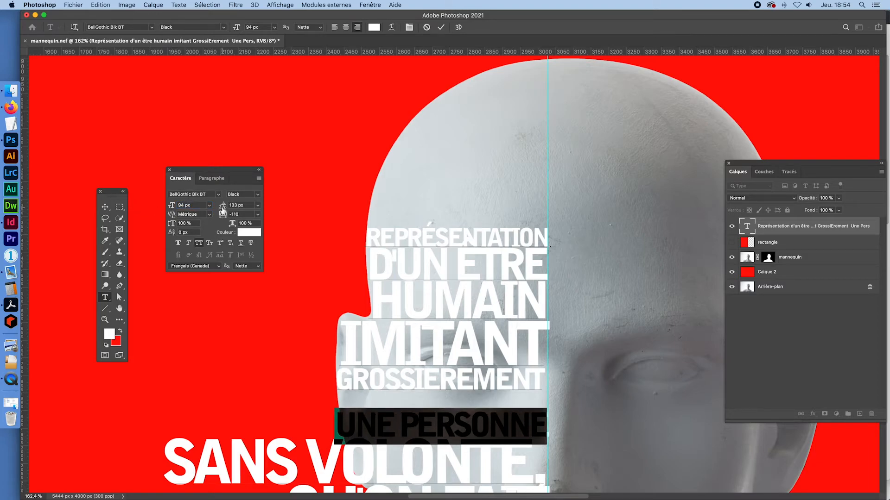
{"action": "left_click_drag", "start_coordinate": [223, 209], "coordinate": [196, 214]}
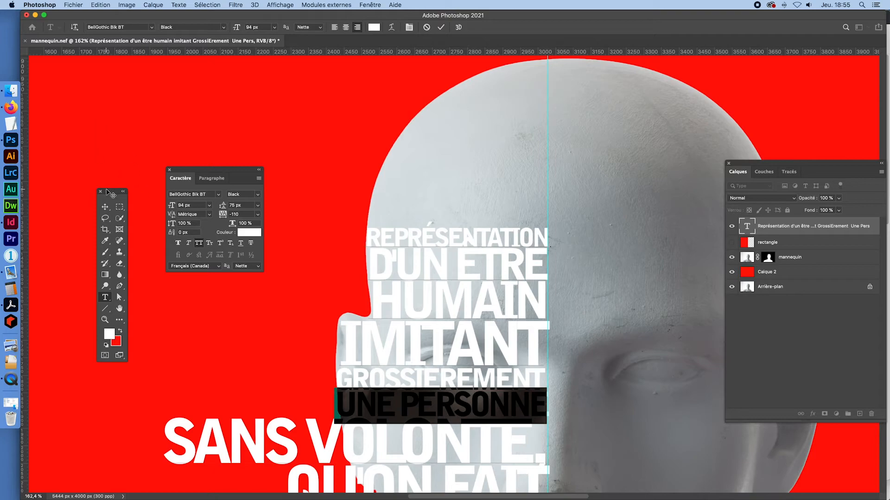
{"action": "left_click", "coordinate": [120, 206]}
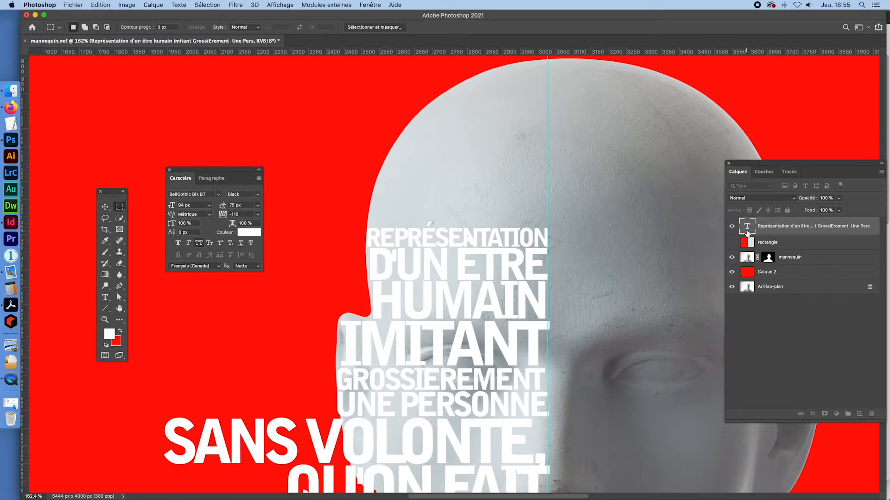
Replace the space between SANS and VOLONTE with a line break so SANS stands on its own line
{"action": "scroll", "coordinate": [667, 236], "scroll_direction": "down", "scroll_amount": 1}
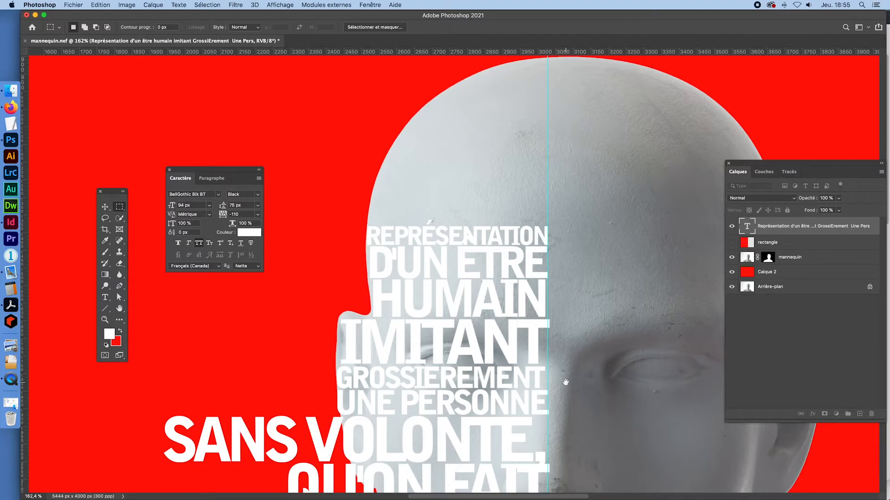
{"action": "left_click_drag", "start_coordinate": [575, 390], "coordinate": [591, 215]}
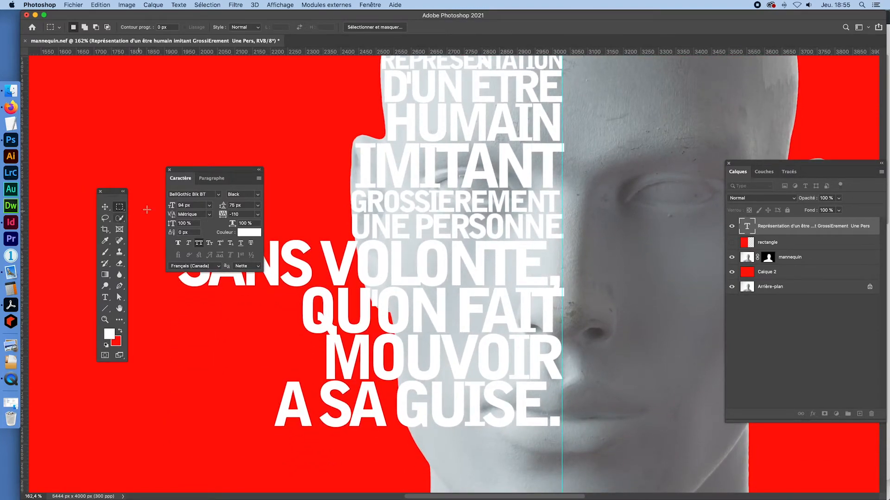
{"action": "left_click_drag", "start_coordinate": [219, 172], "coordinate": [209, 125]}
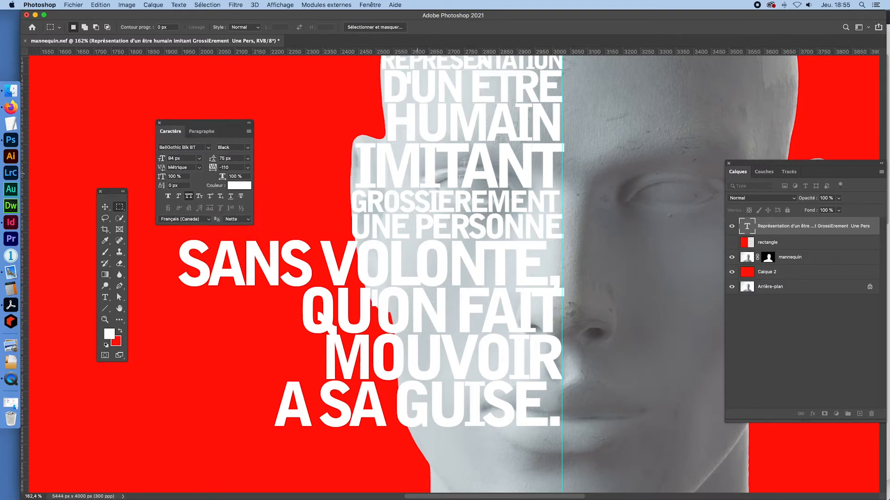
{"action": "left_click", "coordinate": [105, 299]}
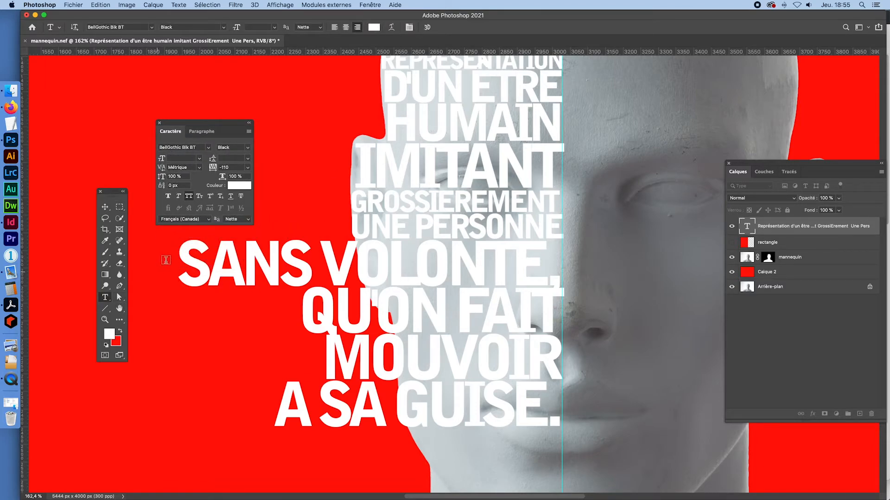
{"action": "left_click", "coordinate": [324, 256]}
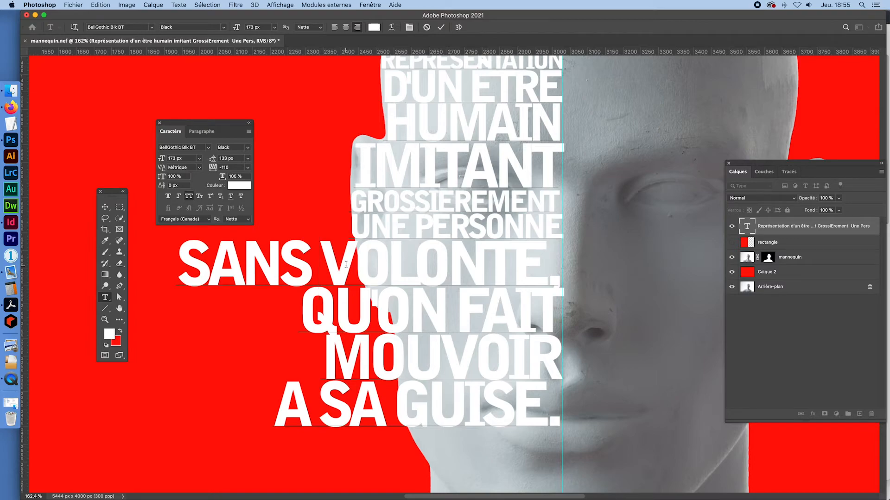
{"action": "key", "text": "BackSpace"}
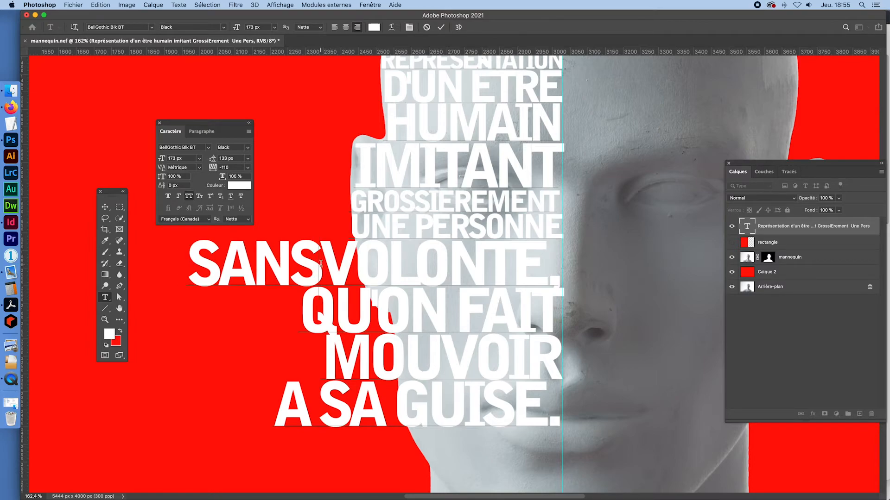
{"action": "key", "text": "Return"}
Enlarge the SANS line to a font size of 256 px with 198 px leading
{"action": "double_click", "coordinate": [480, 261]}
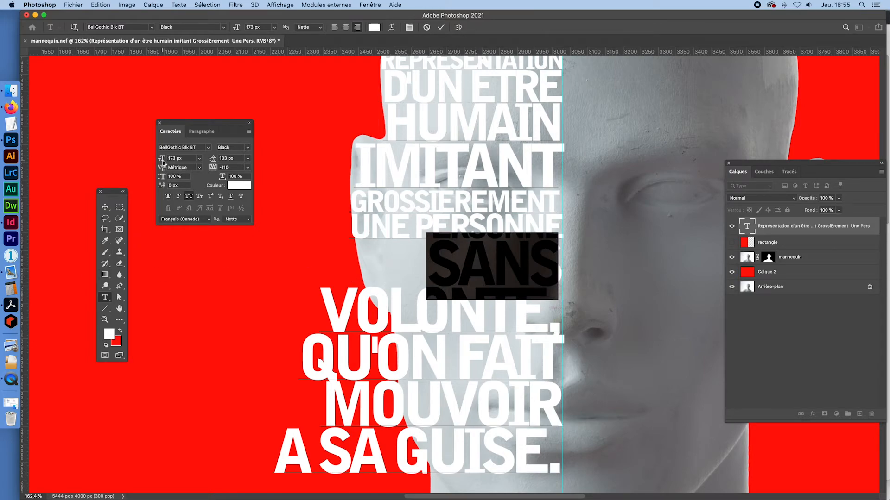
{"action": "left_click_drag", "start_coordinate": [163, 163], "coordinate": [239, 160]}
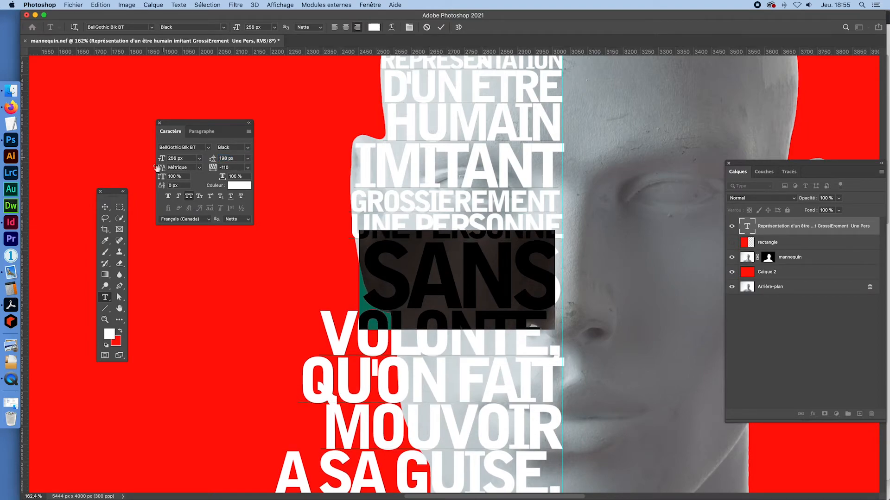
{"action": "left_click", "coordinate": [121, 208]}
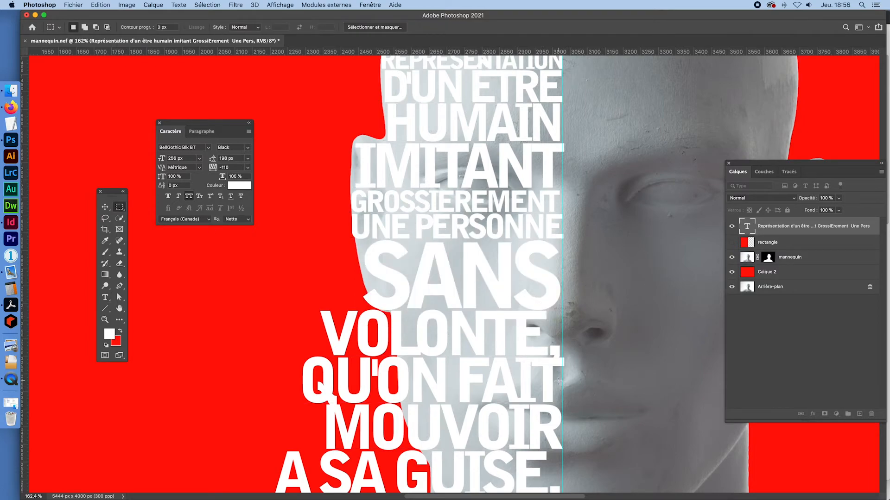
Delete the comma after VOLONTE in the definition text
{"action": "double_click", "coordinate": [752, 227]}
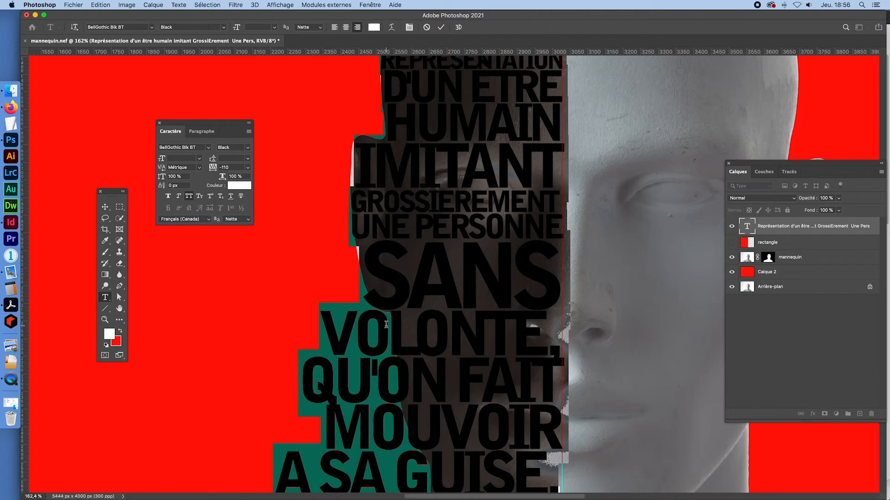
{"action": "left_click", "coordinate": [441, 342]}
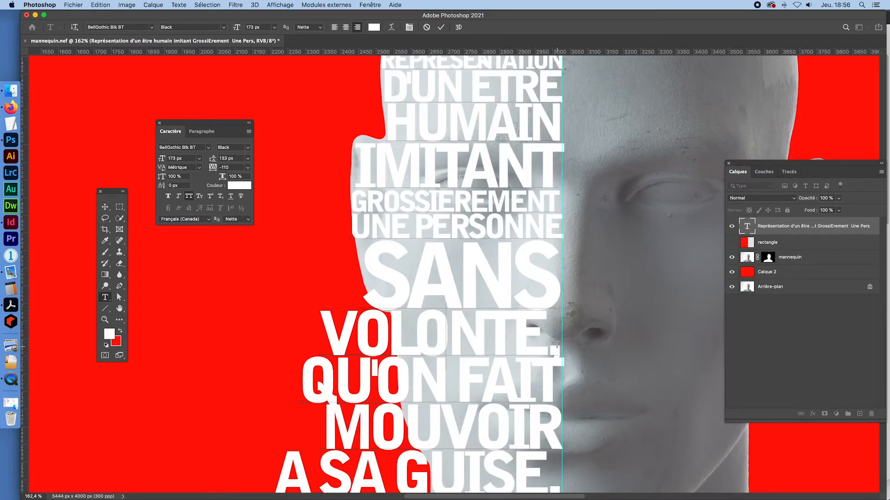
{"action": "key", "text": "BackSpace"}
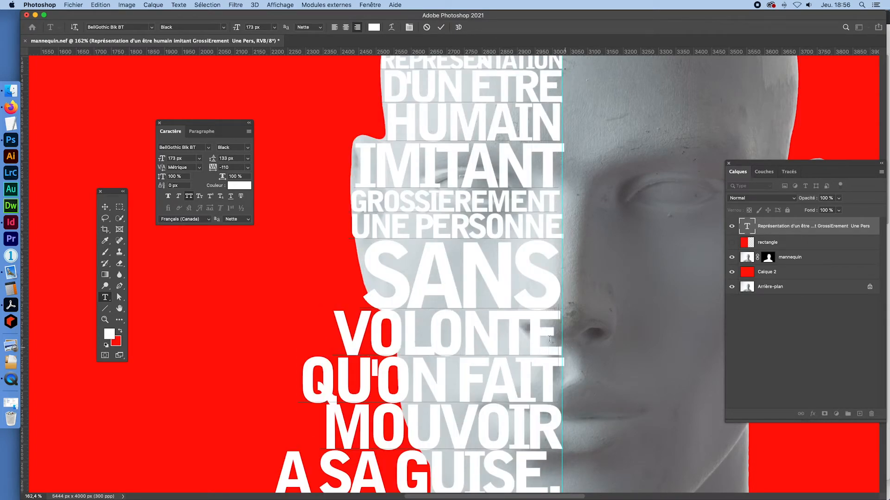
Set the VOLONTE line to a font size of 129 px with 104 px leading
{"action": "double_click", "coordinate": [427, 334]}
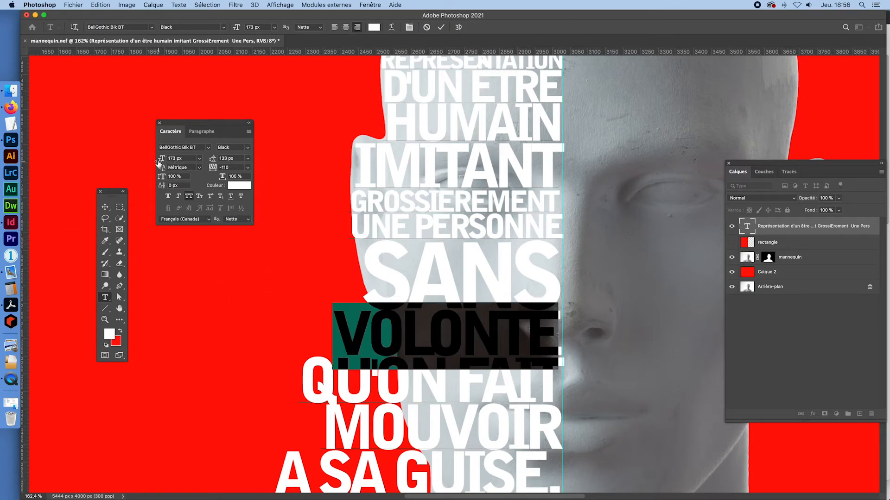
{"action": "left_click_drag", "start_coordinate": [163, 162], "coordinate": [141, 160]}
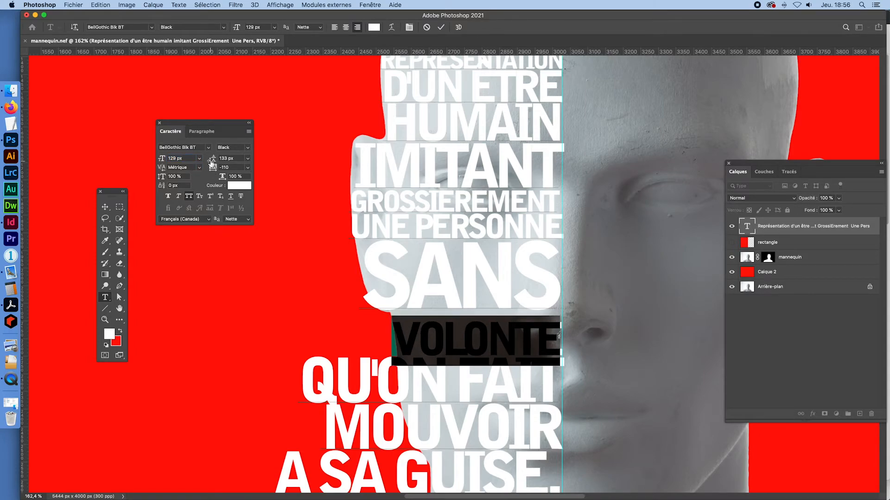
{"action": "left_click_drag", "start_coordinate": [212, 160], "coordinate": [199, 161]}
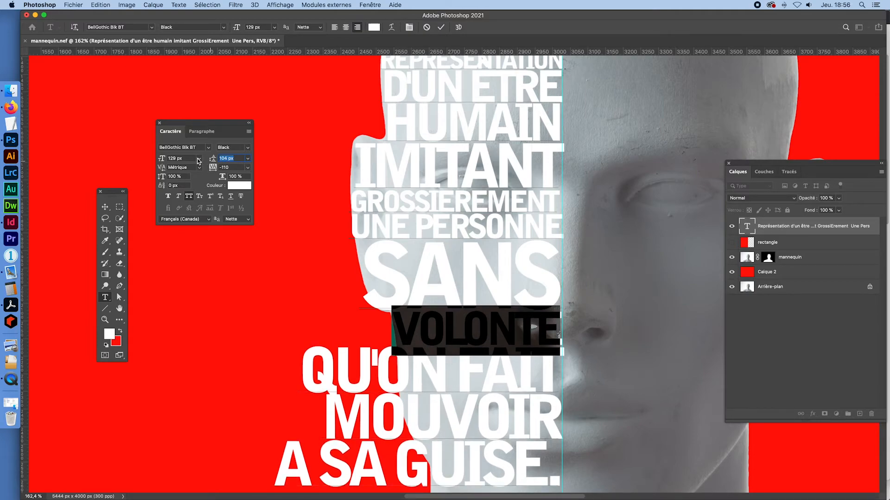
{"action": "left_click", "coordinate": [121, 208]}
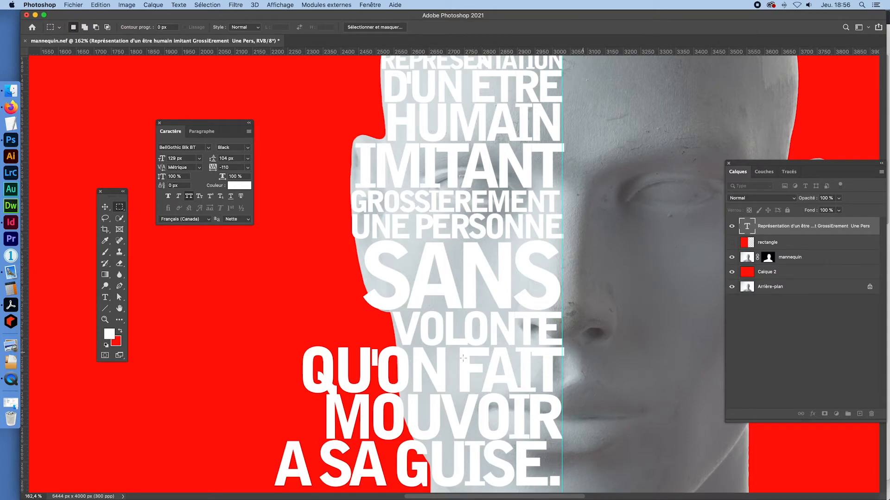
Set the QU'ON FAIT line to a font size of 110 px with 86 px leading
{"action": "double_click", "coordinate": [747, 226]}
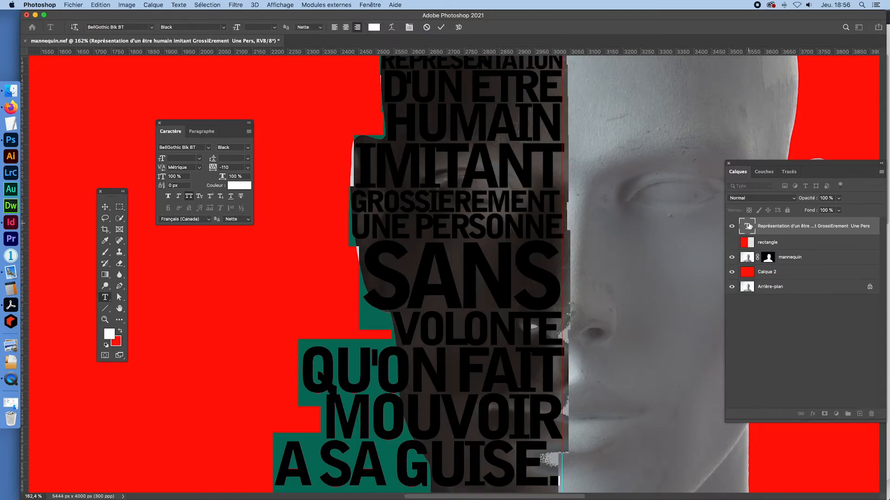
{"action": "left_click", "coordinate": [332, 366]}
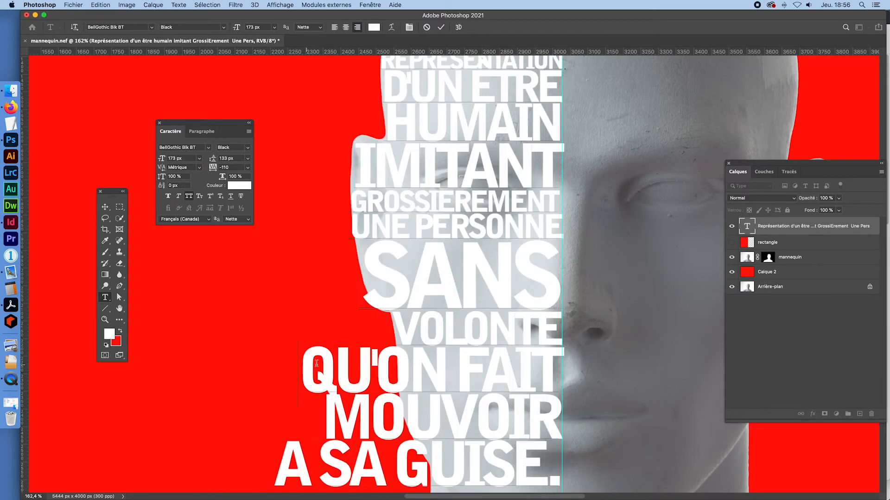
{"action": "left_click_drag", "start_coordinate": [316, 363], "coordinate": [566, 369]}
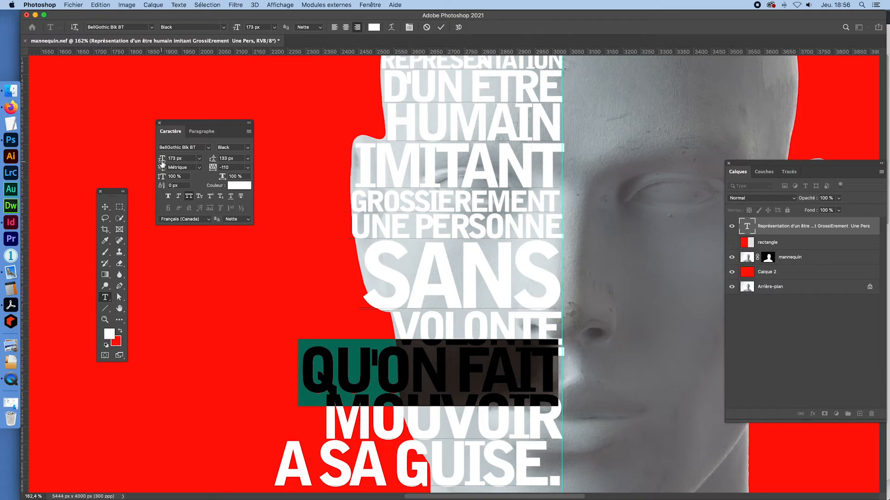
{"action": "left_click_drag", "start_coordinate": [162, 160], "coordinate": [134, 166]}
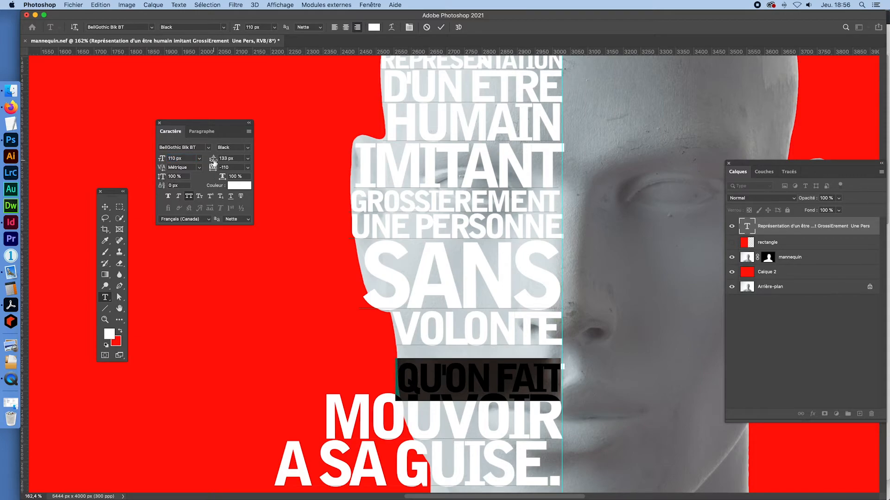
{"action": "left_click_drag", "start_coordinate": [212, 159], "coordinate": [192, 163]}
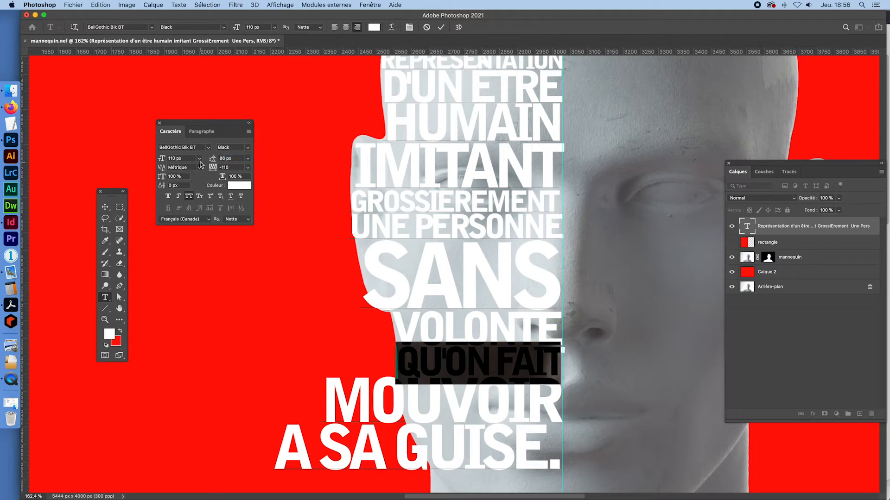
Set the MOUVOIR line to a font size of 118 px with 92 px leading
{"action": "double_click", "coordinate": [480, 401]}
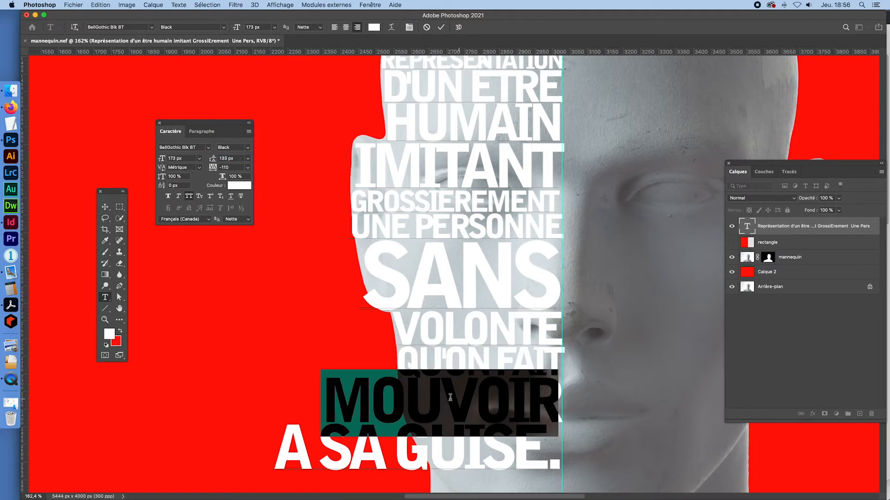
{"action": "left_click_drag", "start_coordinate": [164, 161], "coordinate": [134, 164]}
{"action": "left_click_drag", "start_coordinate": [214, 163], "coordinate": [196, 163]}
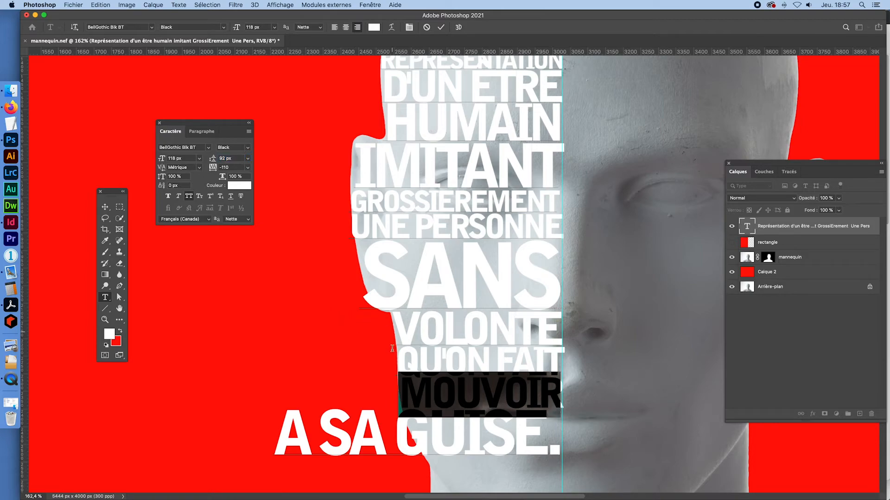
Break the last text line after A SA so GUISE starts a new line, and delete the period after GUISE
{"action": "left_click", "coordinate": [381, 409]}
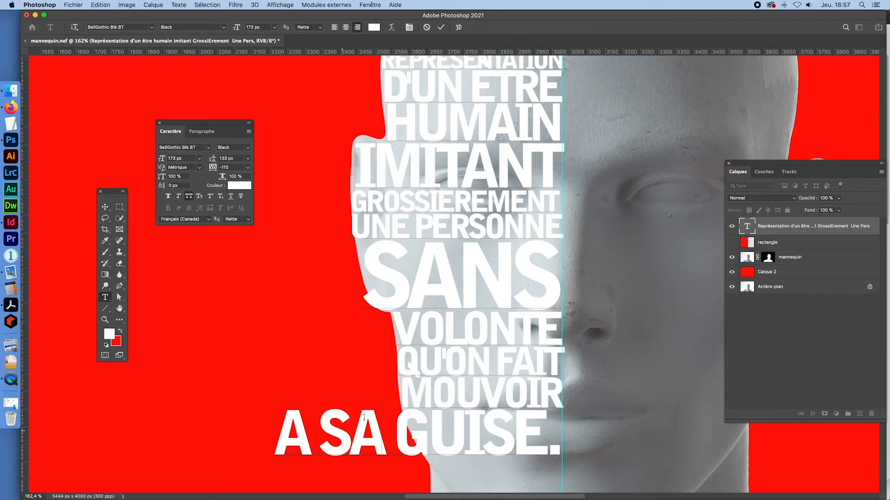
{"action": "key", "text": "shift+super+Left"}
{"action": "key", "text": "shift+super+Left"}
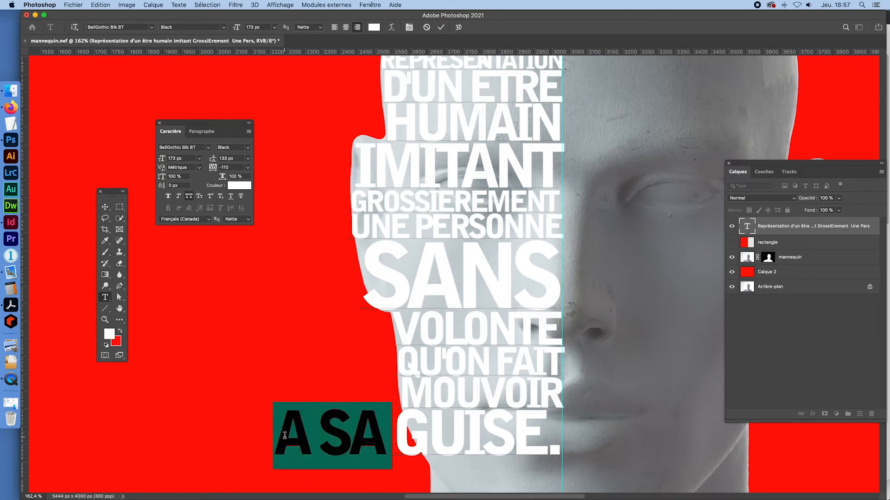
{"action": "left_click", "coordinate": [399, 429]}
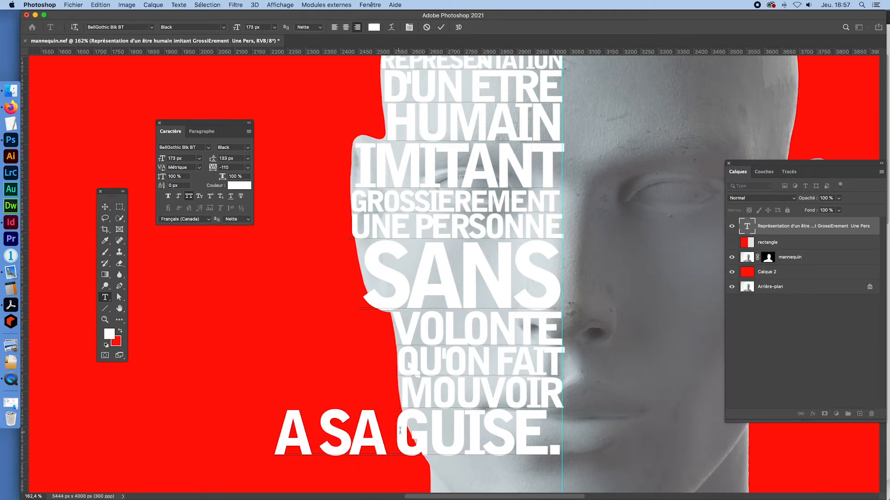
{"action": "key", "text": "BackSpace"}
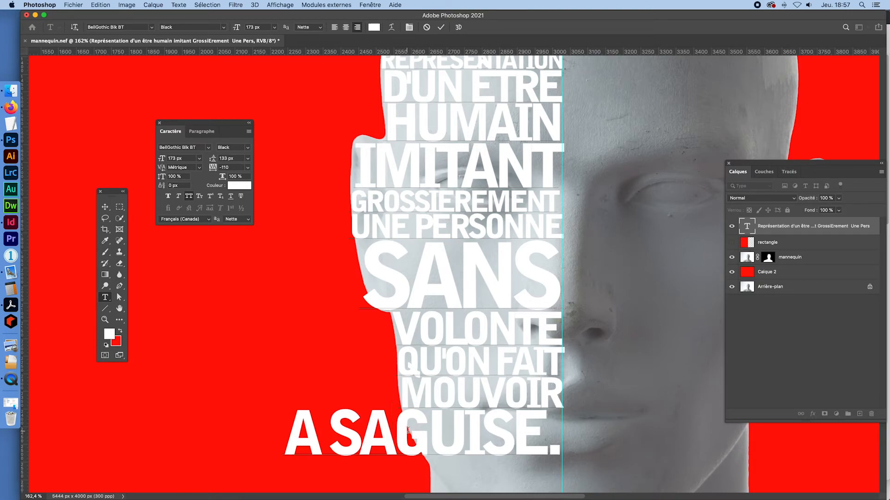
{"action": "key", "text": "Return"}
{"action": "scroll", "coordinate": [636, 345], "scroll_direction": "down", "scroll_amount": 4}
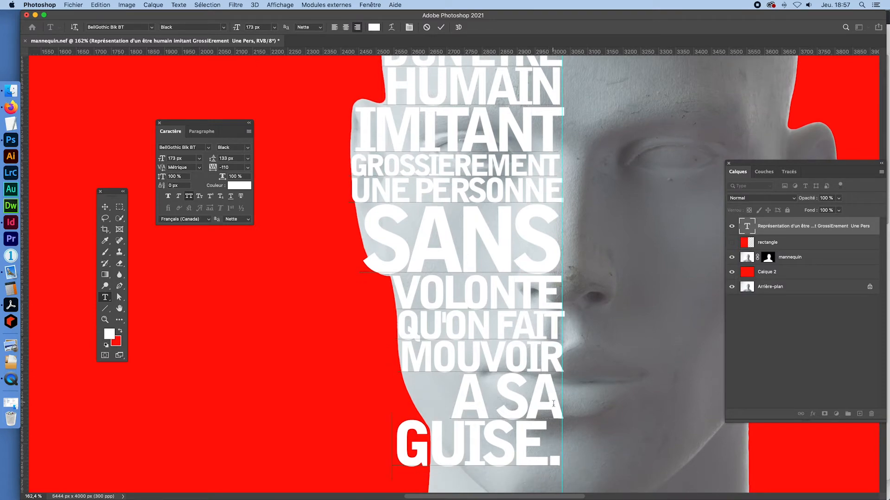
{"action": "left_click", "coordinate": [562, 457]}
{"action": "key", "text": "BackSpace"}
Set the A SA line to a font size of 202 px with 153 px leading
{"action": "left_click_drag", "start_coordinate": [562, 391], "coordinate": [452, 391]}
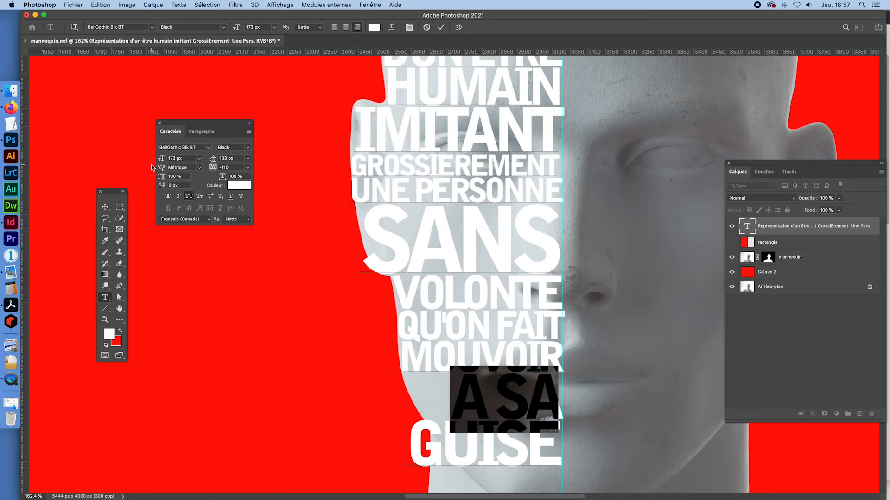
{"action": "left_click_drag", "start_coordinate": [162, 162], "coordinate": [226, 165]}
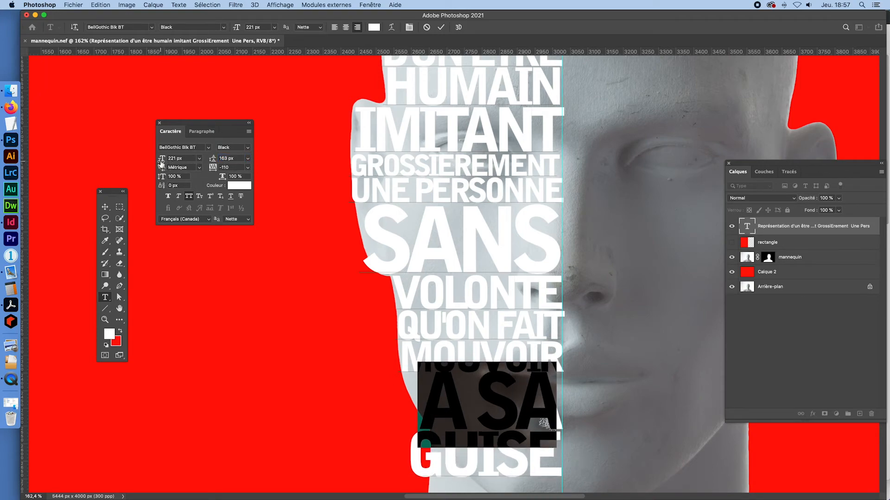
{"action": "left_click_drag", "start_coordinate": [162, 162], "coordinate": [152, 162]}
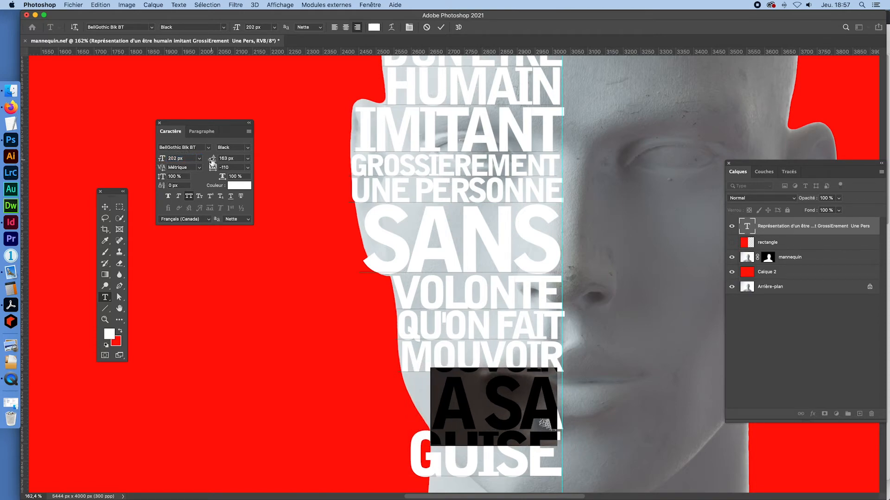
{"action": "left_click_drag", "start_coordinate": [210, 163], "coordinate": [207, 161]}
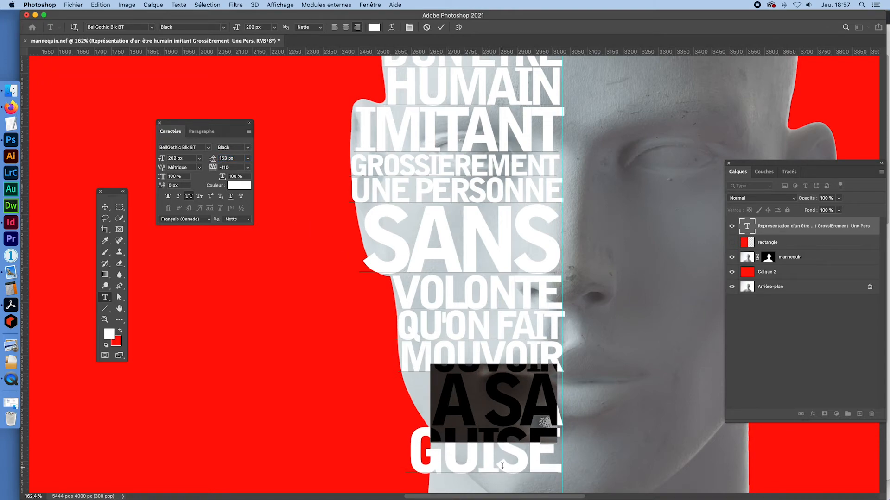
Set the GUISE line to a font size of 150 px with 114 px leading and commit the text
{"action": "double_click", "coordinate": [487, 456]}
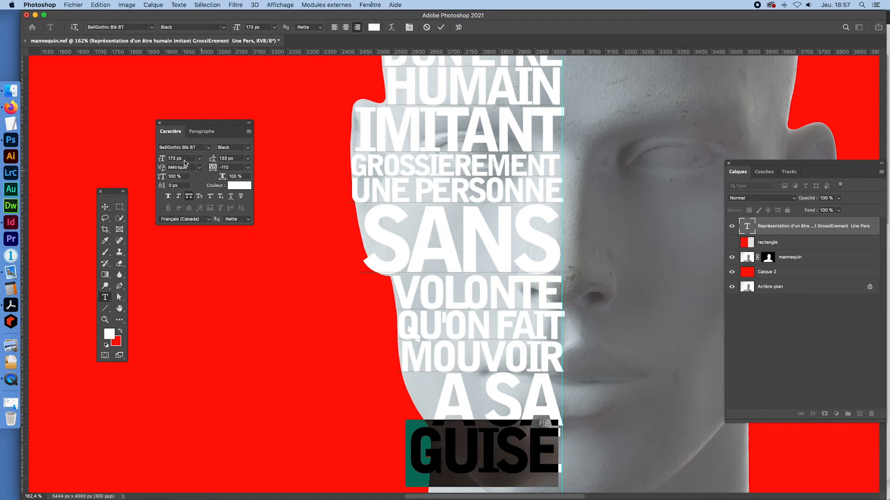
{"action": "left_click_drag", "start_coordinate": [162, 163], "coordinate": [152, 166]}
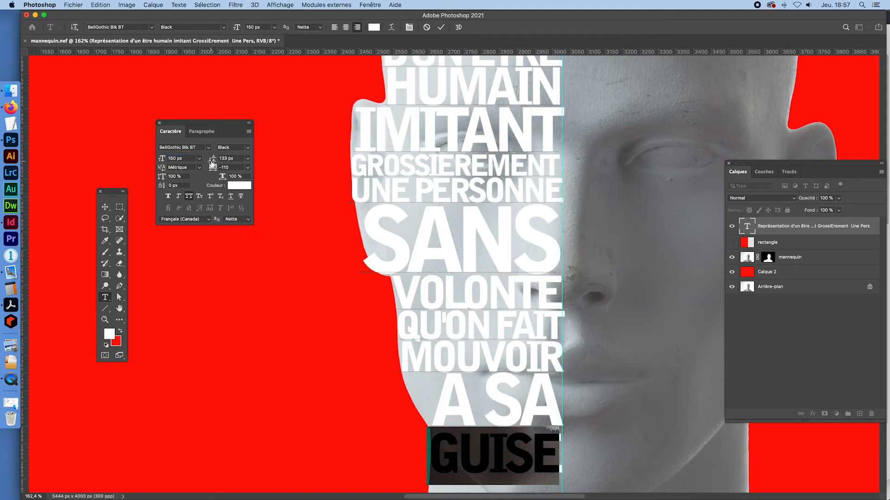
{"action": "left_click_drag", "start_coordinate": [212, 159], "coordinate": [202, 162]}
{"action": "left_click", "coordinate": [118, 206]}
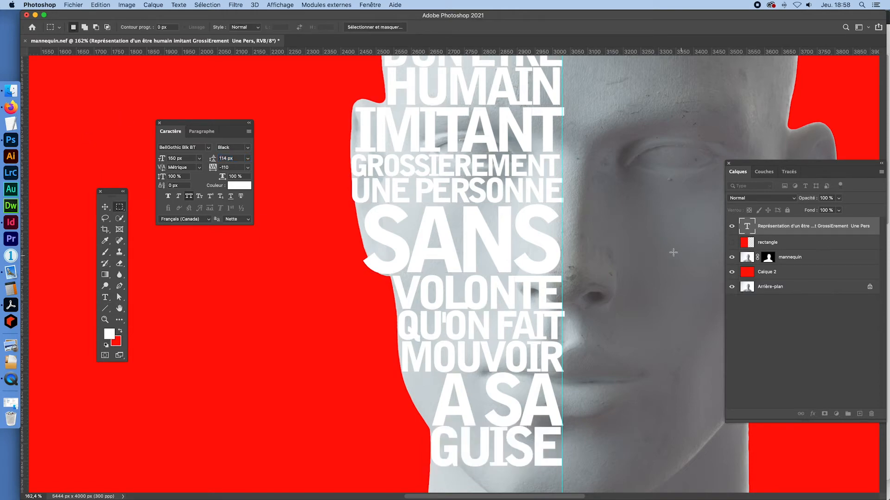
Load the definition text layer's letter shapes as a selection and hide the text layer
{"action": "key", "text": "super+0"}
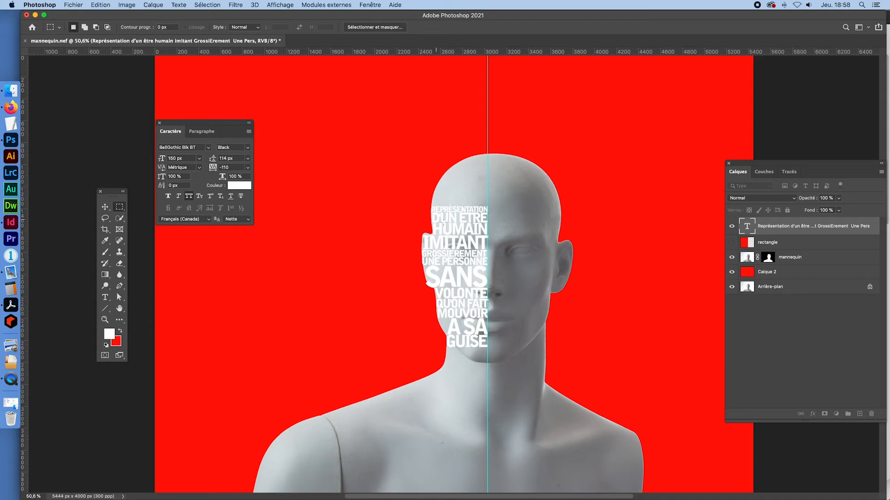
{"action": "key", "text": "super+space"}
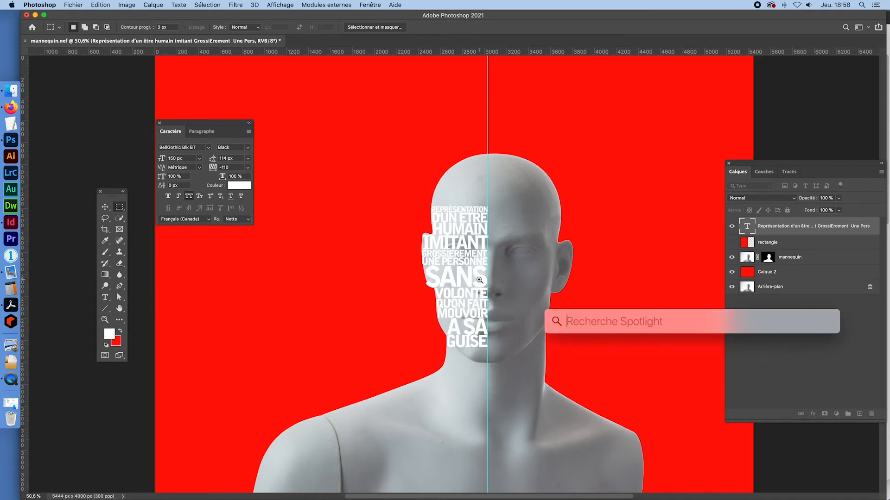
{"action": "left_click_drag", "start_coordinate": [478, 279], "coordinate": [509, 296]}
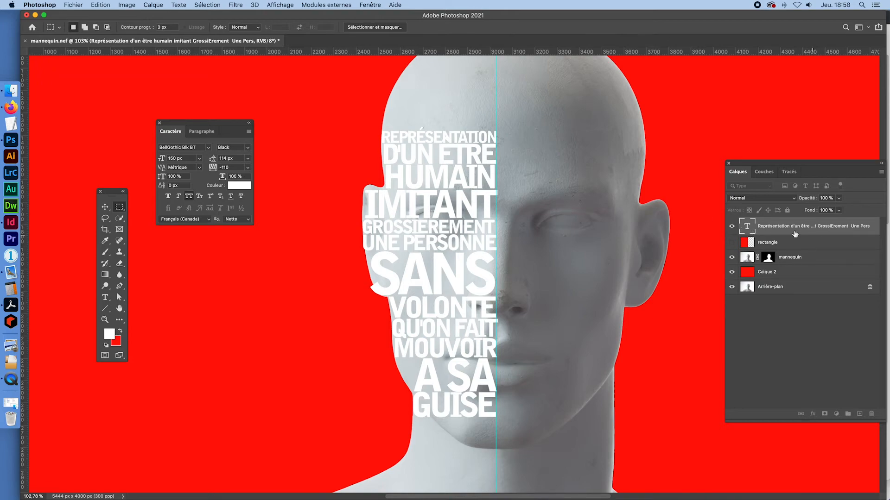
{"action": "left_click", "coordinate": [742, 229], "text": "super"}
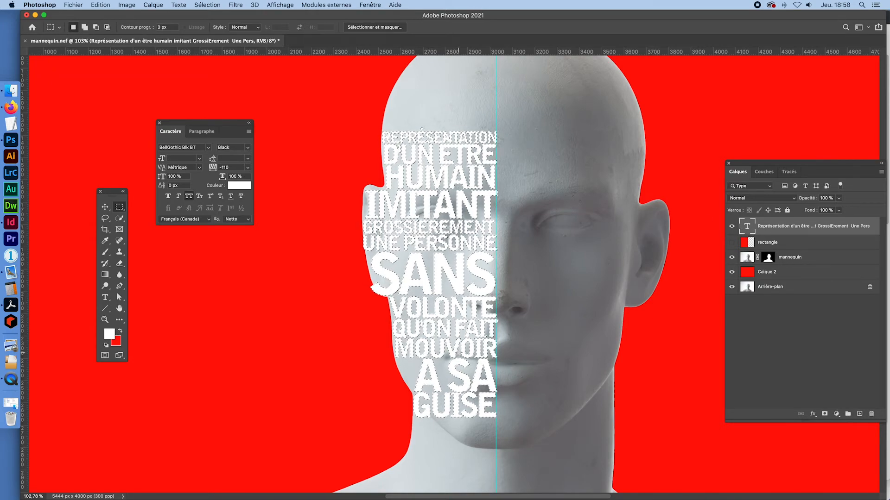
{"action": "left_click", "coordinate": [732, 228]}
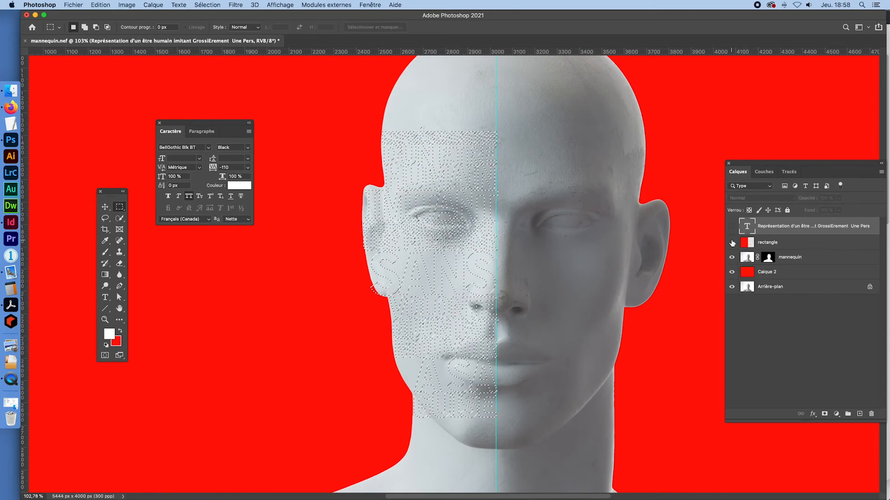
Show the rectangle layer and add a layer mask to it from the text selection
{"action": "left_click", "coordinate": [732, 242]}
{"action": "left_click", "coordinate": [753, 247]}
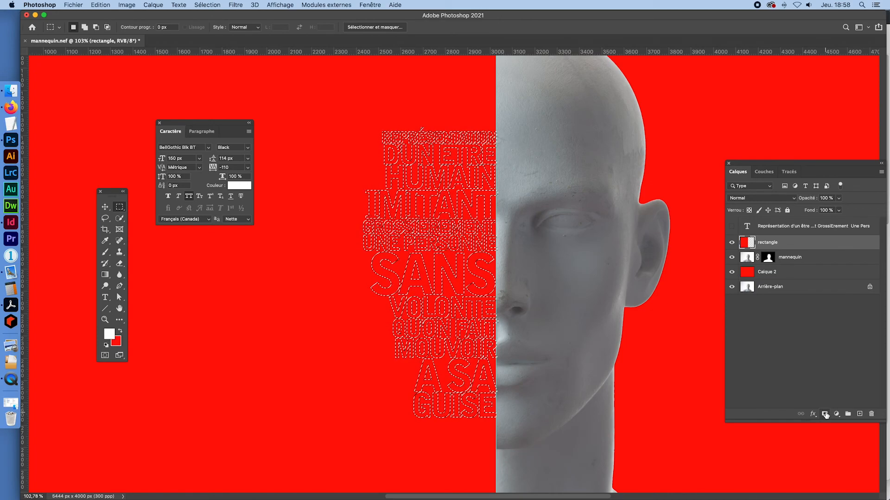
{"action": "left_click", "coordinate": [825, 415]}
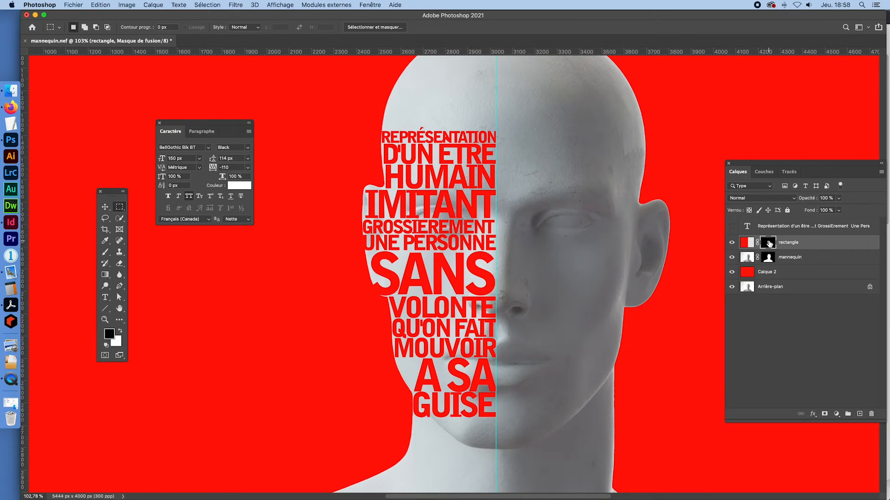
View the rectangle layer's mask on its own, return to the full image, and invert the mask
{"action": "left_click", "coordinate": [769, 243], "text": "alt"}
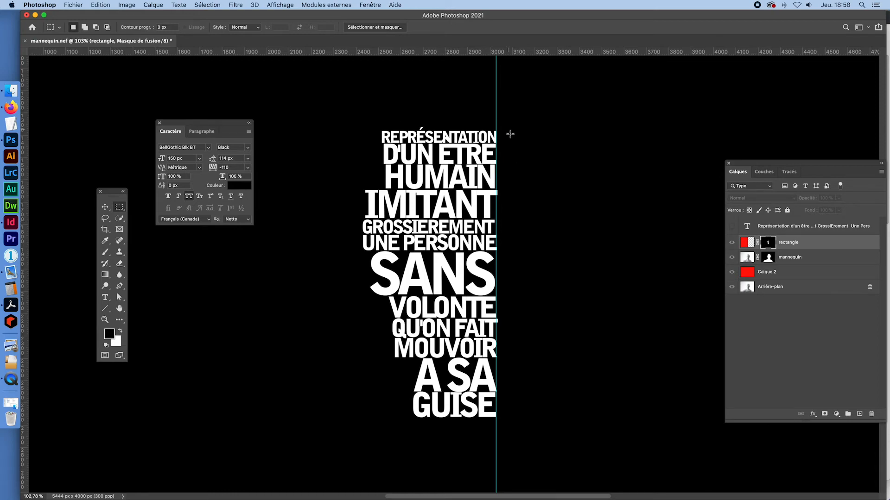
{"action": "left_click", "coordinate": [768, 243], "text": "alt"}
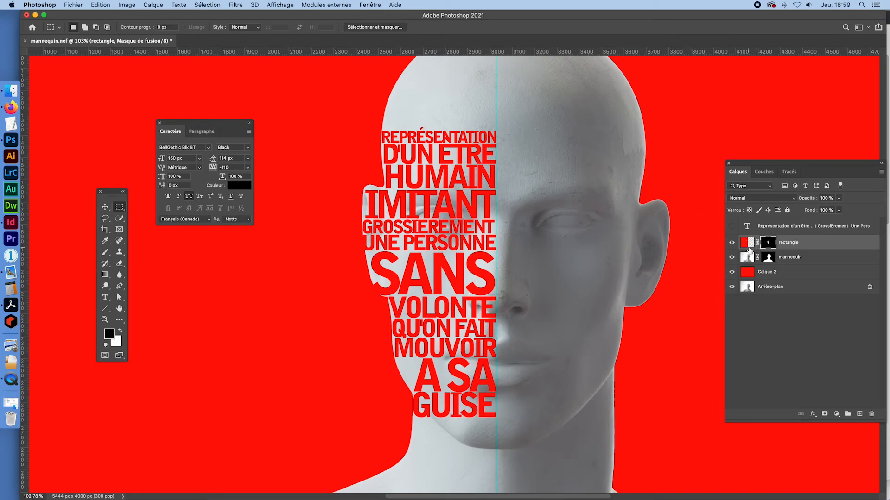
{"action": "left_click", "coordinate": [745, 241]}
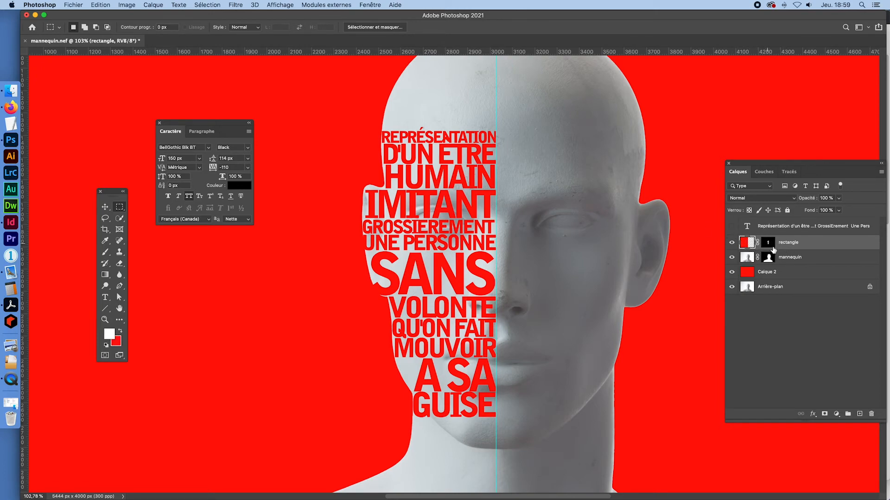
{"action": "left_click", "coordinate": [769, 242]}
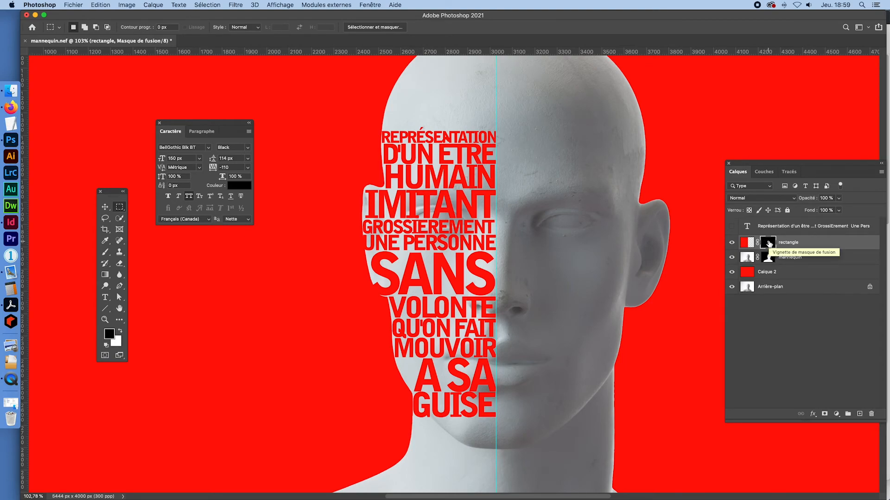
{"action": "key", "text": "super+i"}
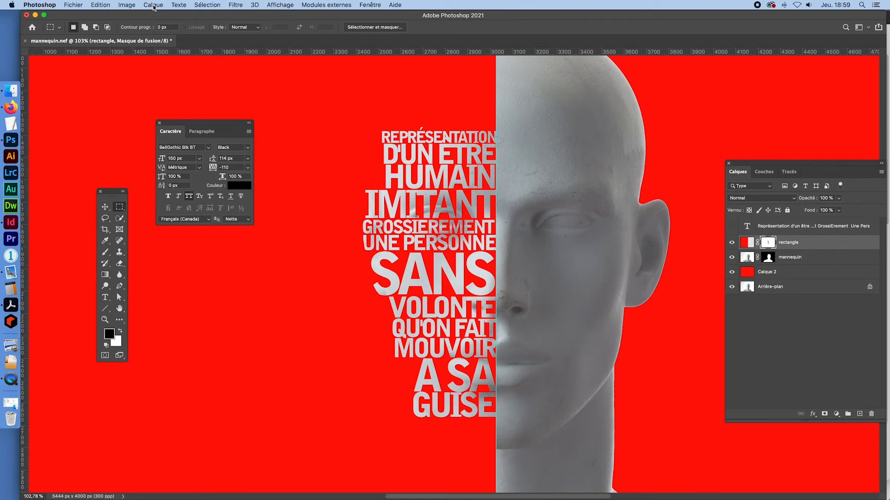
Apply the Négatif adjustment twice to the rectangle layer's mask
{"action": "left_click", "coordinate": [126, 5]}
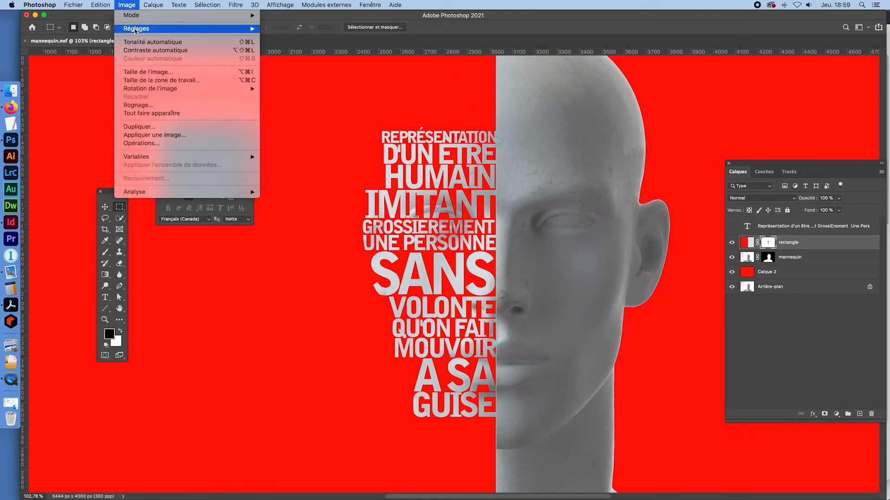
{"action": "mouse_move", "coordinate": [136, 30]}
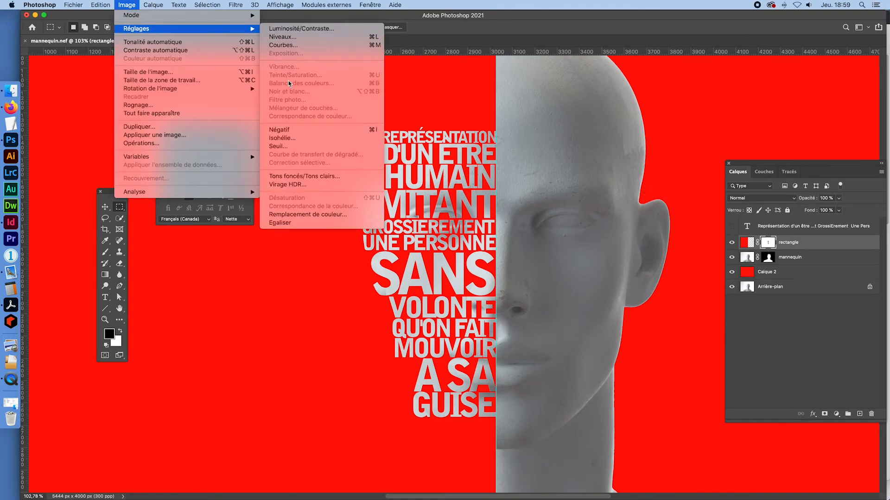
{"action": "left_click", "coordinate": [375, 132]}
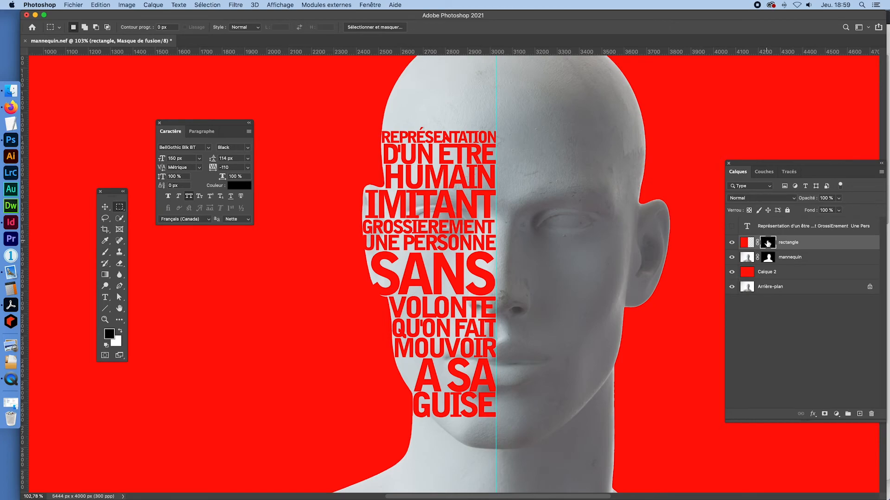
{"action": "key", "text": "super+i"}
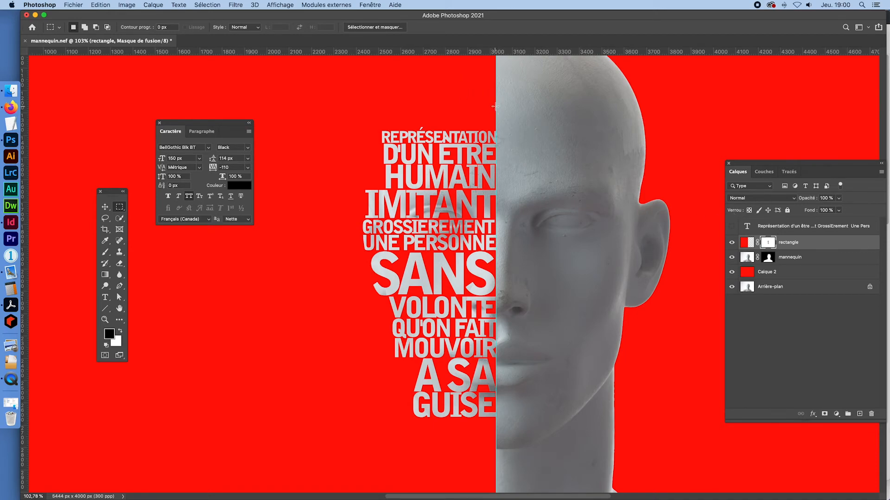
Remove the vertical guide at the centre of the face and hide the rulers
{"action": "left_click", "coordinate": [104, 207]}
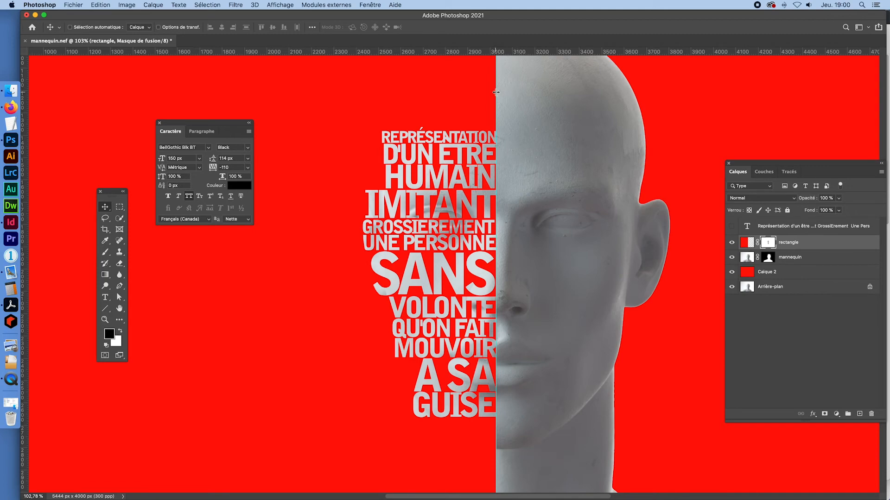
{"action": "left_click_drag", "start_coordinate": [496, 93], "coordinate": [24, 89]}
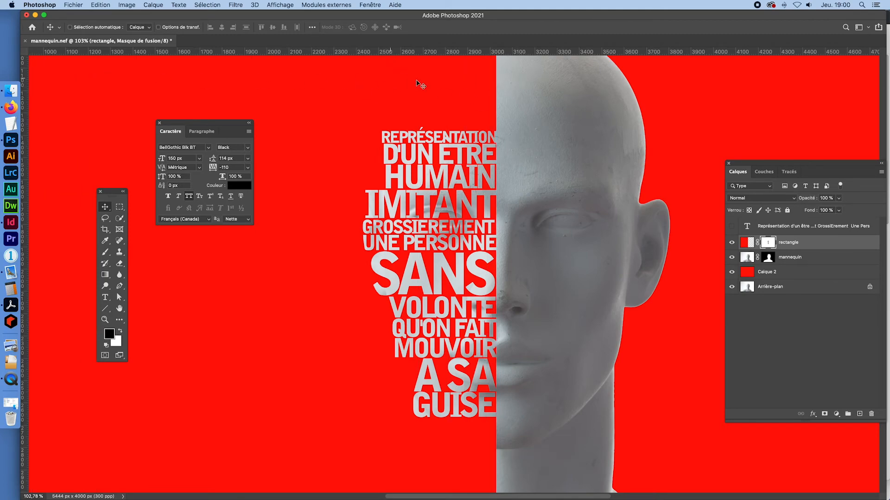
{"action": "key", "text": "super+r"}
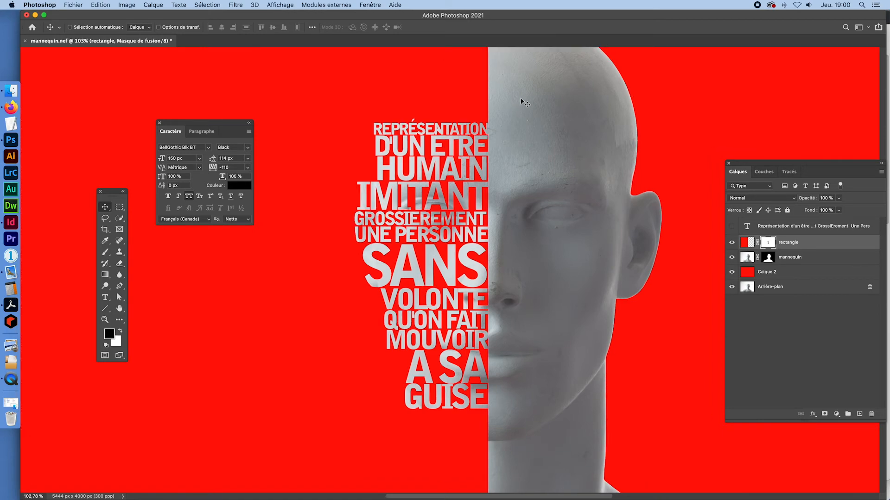
{"action": "key", "text": "super+r"}
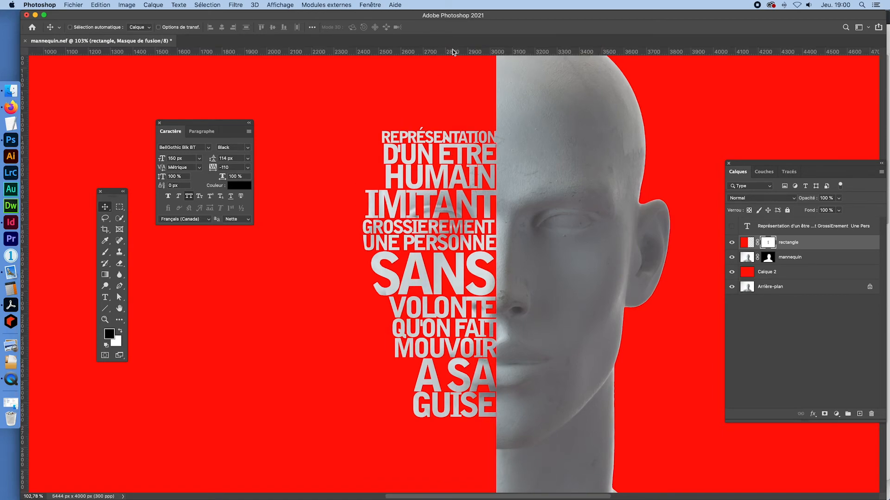
{"action": "key", "text": "super+r"}
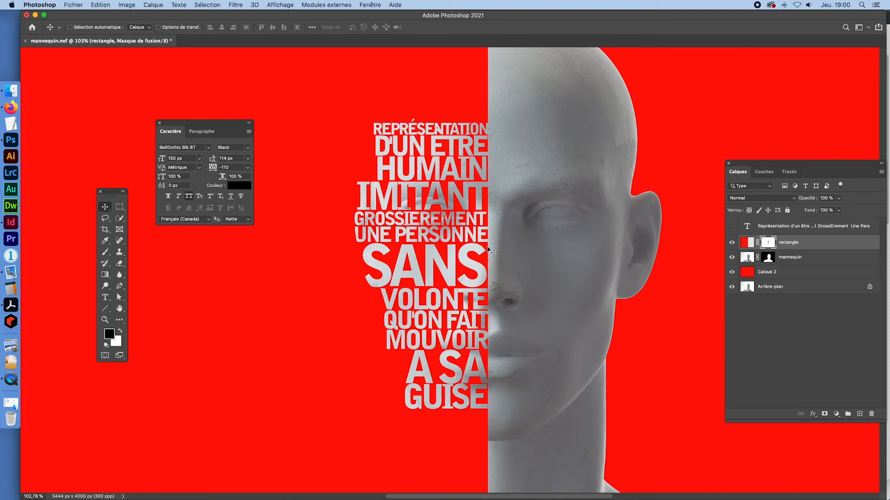
Duplicate the mannequin layer, and hide the original mannequin and rectangle layers so the copy shows alone on the background
{"action": "key", "text": "super+space"}
{"action": "key", "text": "super+space"}
{"action": "left_click_drag", "start_coordinate": [460, 241], "coordinate": [427, 240]}
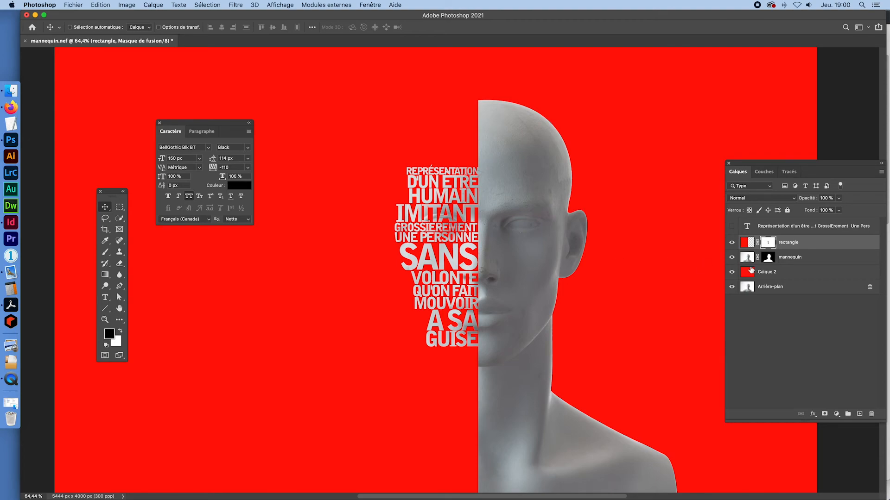
{"action": "left_click", "coordinate": [746, 258]}
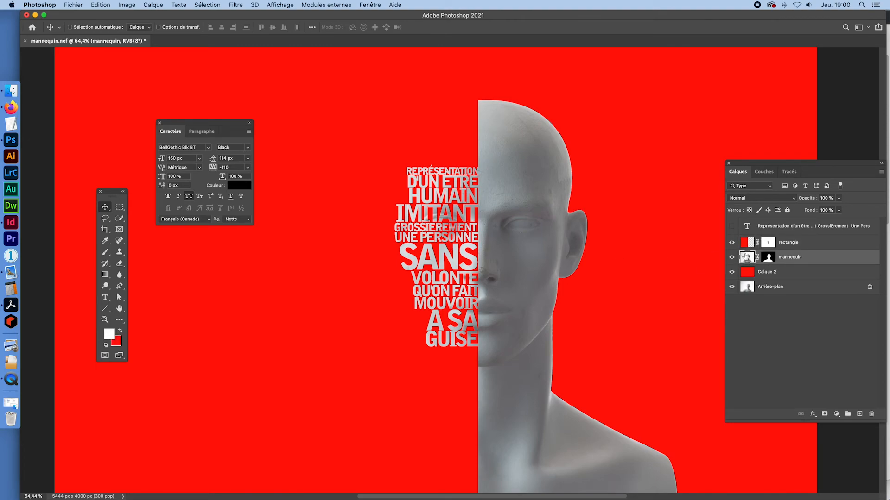
{"action": "key", "text": "super+j"}
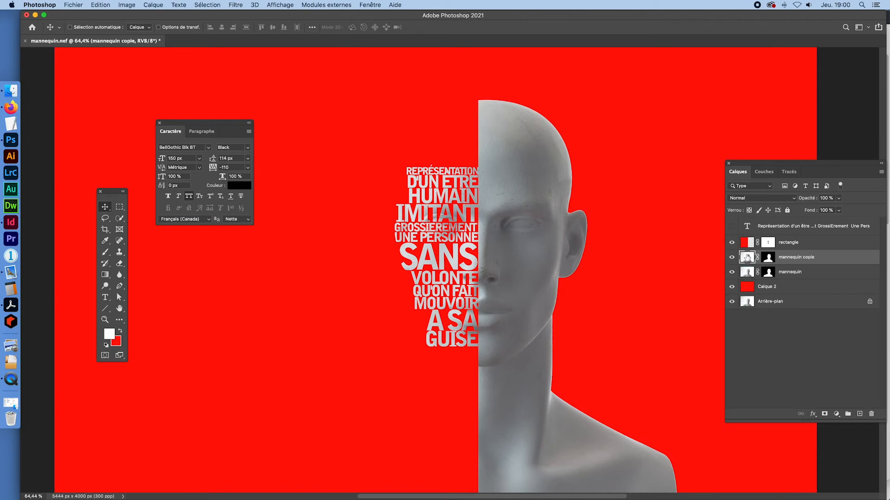
{"action": "left_click", "coordinate": [732, 272]}
{"action": "left_click", "coordinate": [732, 242]}
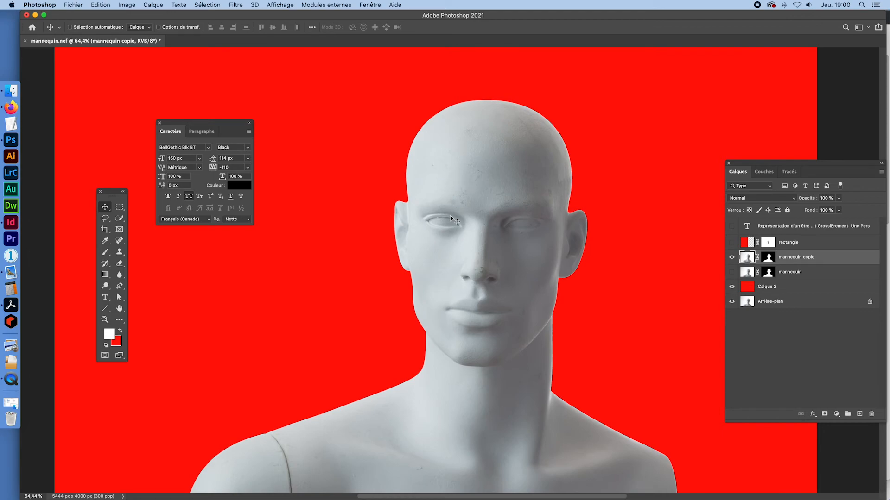
Remove the mannequin copy's layer mask by applying it permanently to the layer's pixels
{"action": "left_click", "coordinate": [751, 242], "text": "super"}
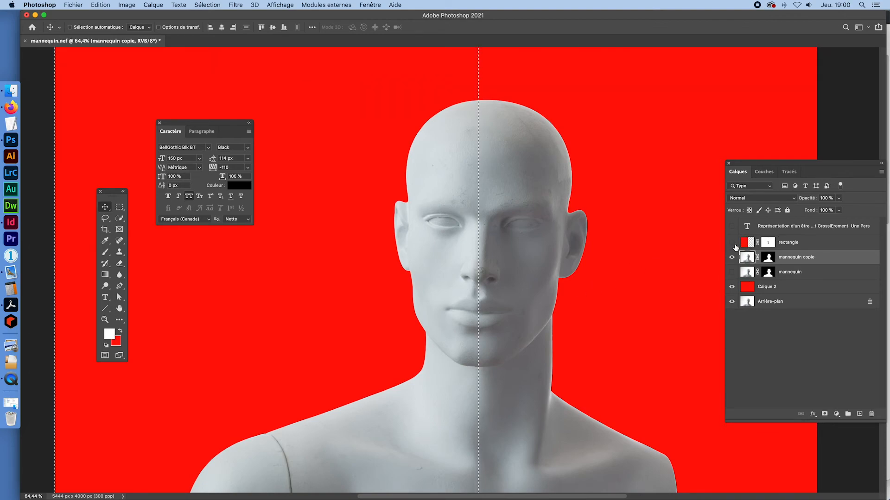
{"action": "left_click", "coordinate": [769, 258]}
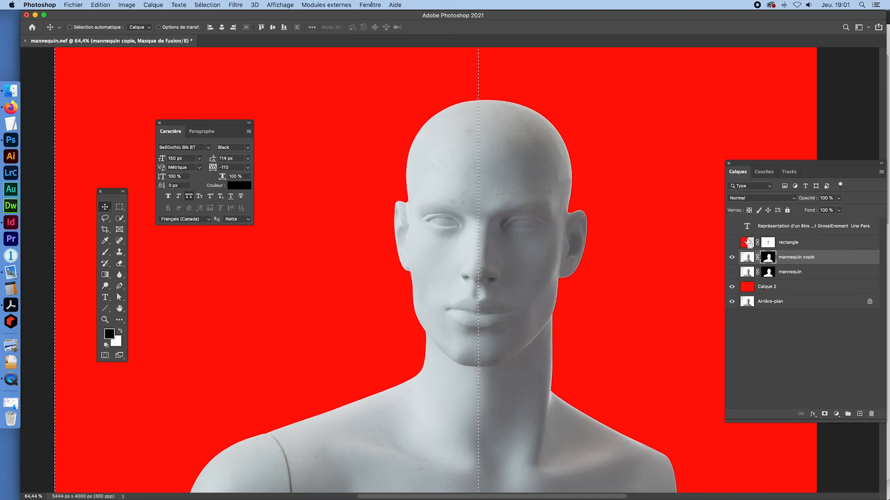
{"action": "key", "text": "super+d"}
{"action": "left_click_drag", "start_coordinate": [770, 258], "coordinate": [871, 414]}
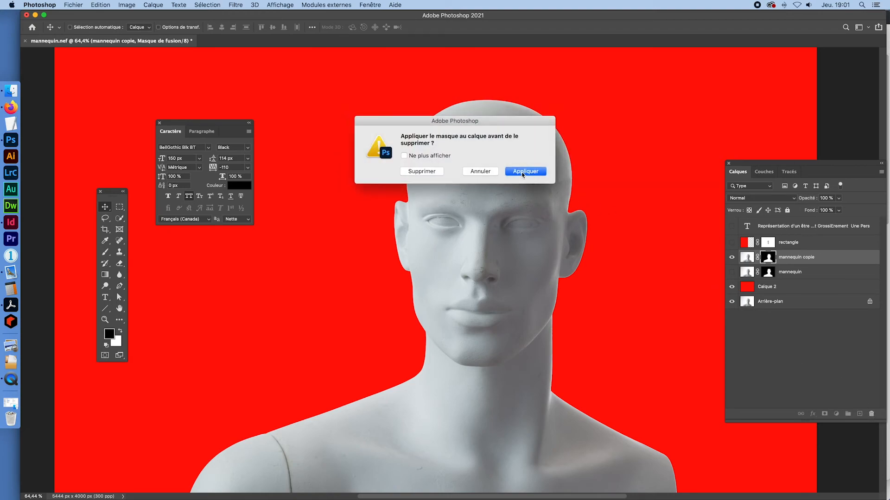
{"action": "left_click", "coordinate": [522, 172]}
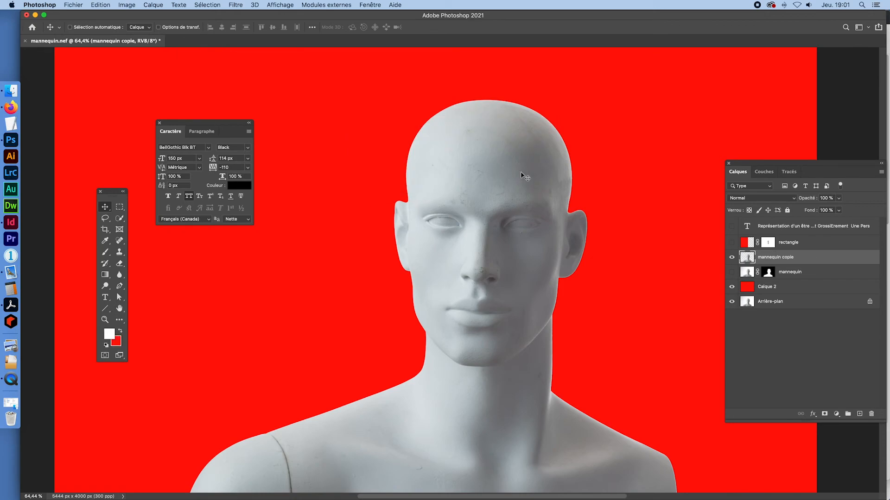
Load the rectangle layer's shape as a selection and use it to add a layer mask to the mannequin copy
{"action": "left_click", "coordinate": [732, 257]}
{"action": "left_click", "coordinate": [731, 258]}
{"action": "left_click", "coordinate": [747, 241], "text": "super"}
{"action": "left_click", "coordinate": [824, 414]}
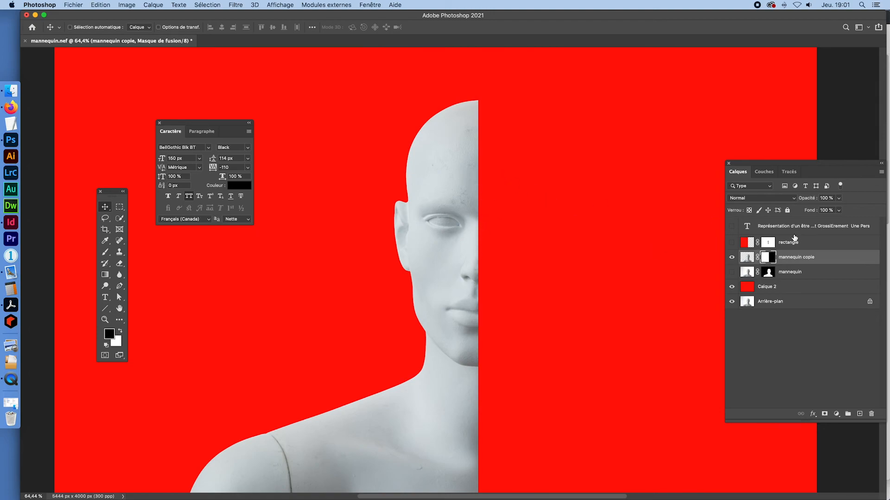
Show the rectangle and original mannequin layers again, and set the mannequin copy's blend mode to Densité linéaire +
{"action": "left_click", "coordinate": [751, 258]}
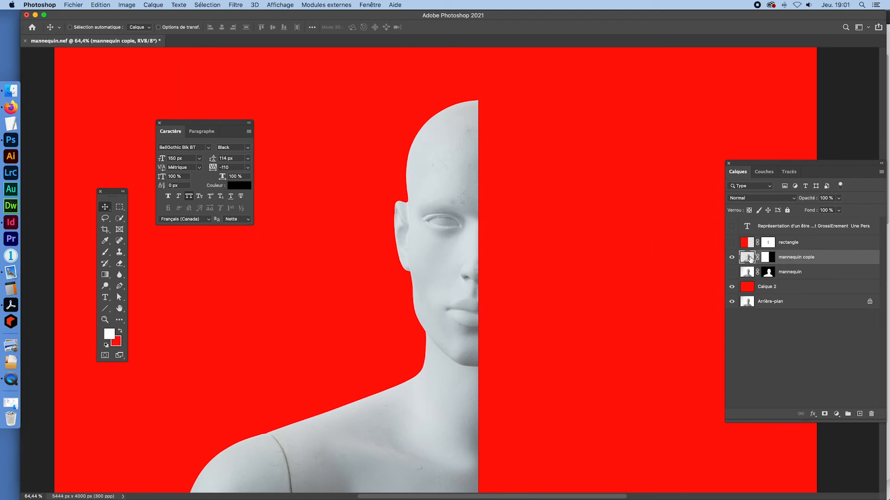
{"action": "left_click", "coordinate": [731, 243]}
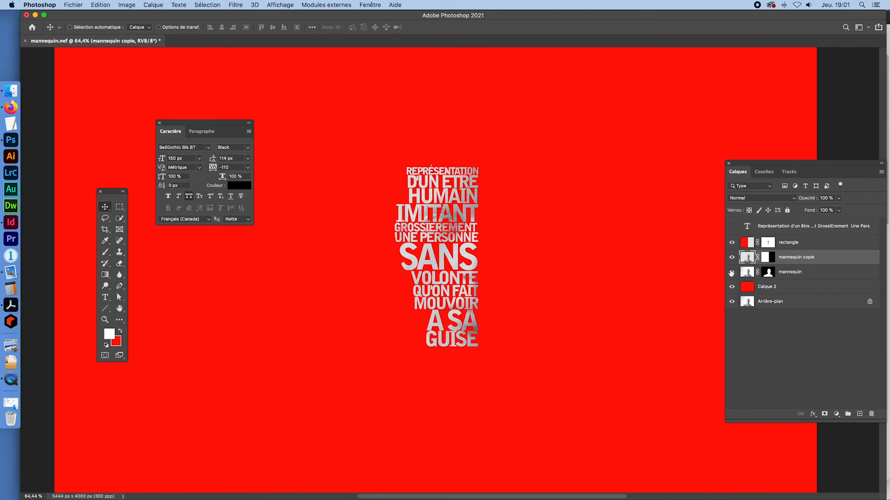
{"action": "left_click", "coordinate": [731, 272]}
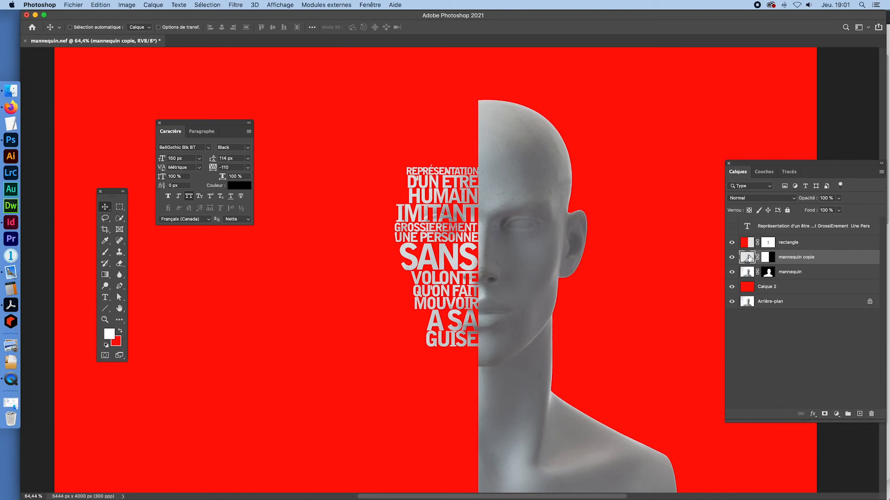
{"action": "left_click", "coordinate": [764, 199]}
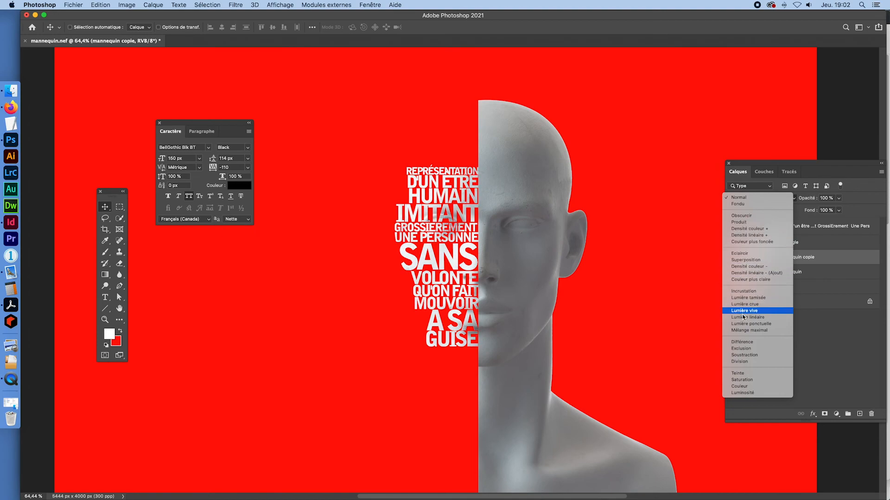
{"action": "left_click", "coordinate": [743, 236]}
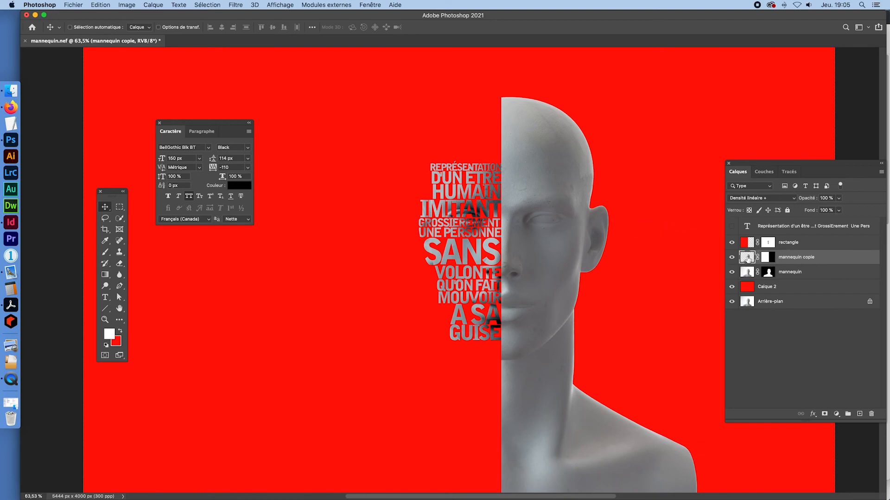
Move the mannequin copy above the rectangle layer and compare the image with and without it
{"action": "left_click_drag", "start_coordinate": [747, 259], "coordinate": [749, 241]}
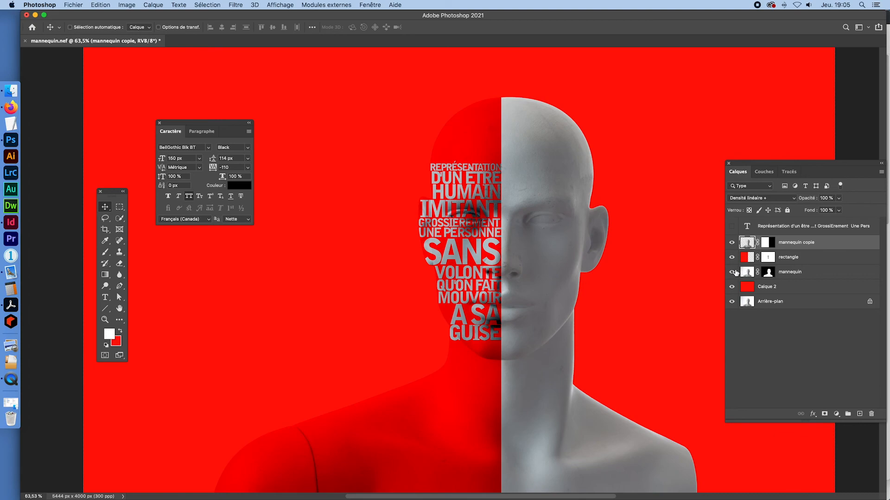
{"action": "left_click", "coordinate": [732, 244]}
{"action": "left_click", "coordinate": [732, 244]}
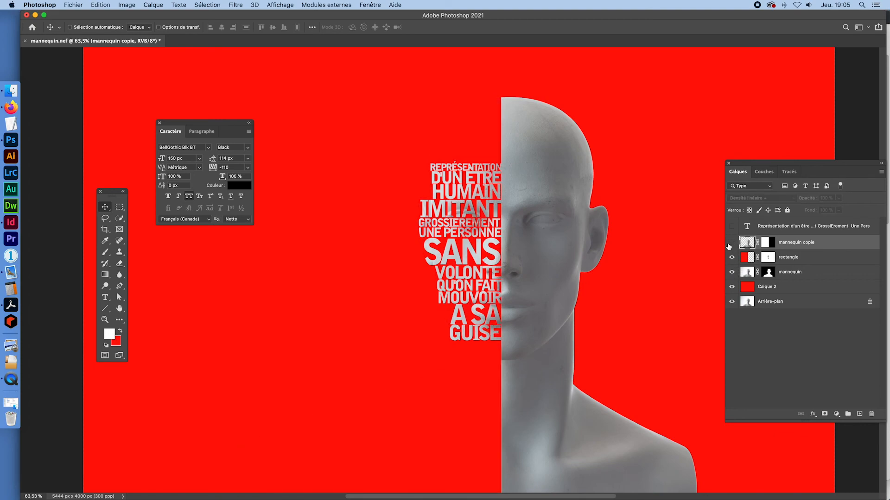
{"action": "left_click", "coordinate": [732, 244]}
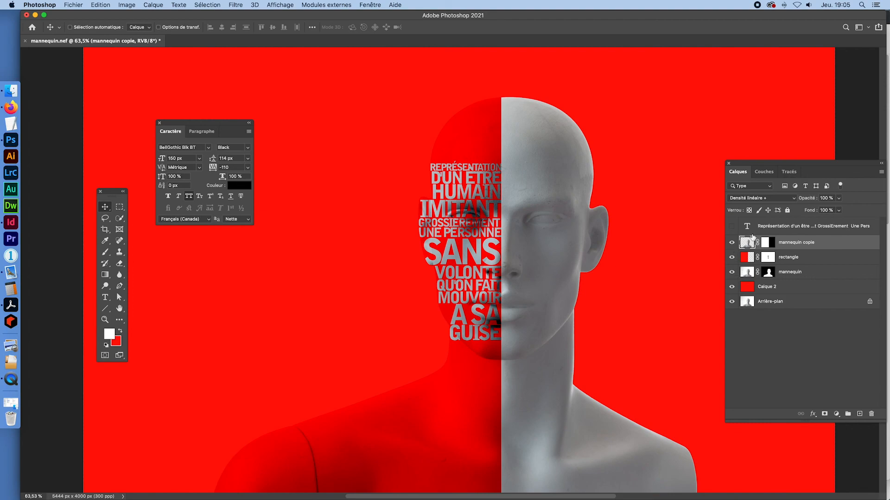
{"action": "left_click", "coordinate": [731, 243]}
Close the character settings and set the foreground colour to a bright saturated blue
{"action": "left_click", "coordinate": [747, 287]}
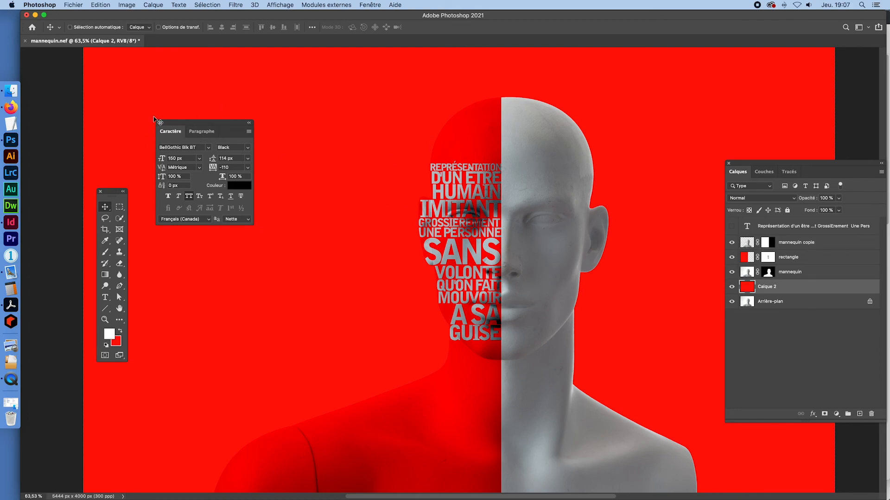
{"action": "left_click", "coordinate": [160, 125]}
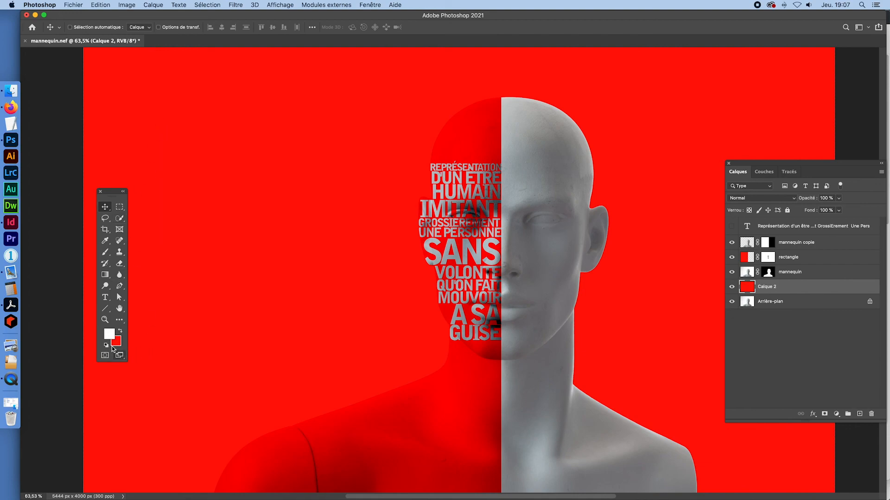
{"action": "left_click", "coordinate": [110, 335]}
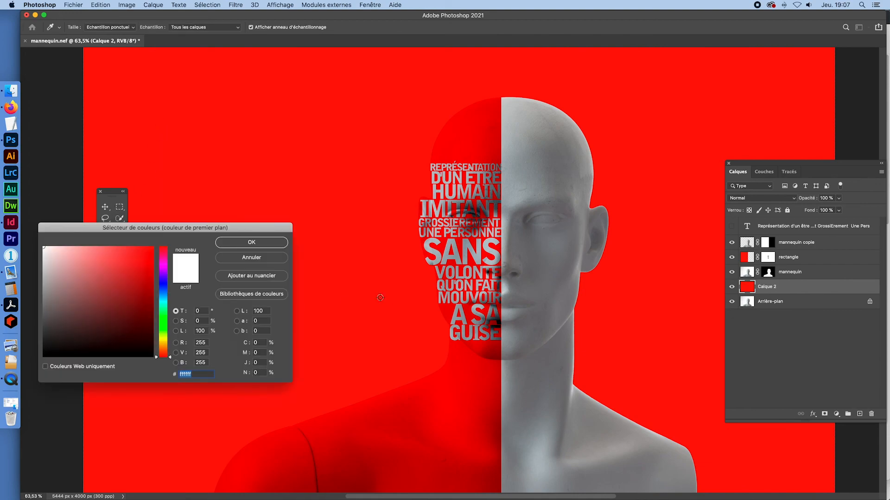
{"action": "left_click", "coordinate": [163, 283]}
{"action": "left_click", "coordinate": [126, 285]}
{"action": "mouse_move", "coordinate": [126, 285]}
{"action": "left_mouse_down"}
{"action": "mouse_move", "coordinate": [141, 299]}
{"action": "mouse_move", "coordinate": [147, 246]}
{"action": "left_mouse_up"}
{"action": "left_click", "coordinate": [255, 243]}
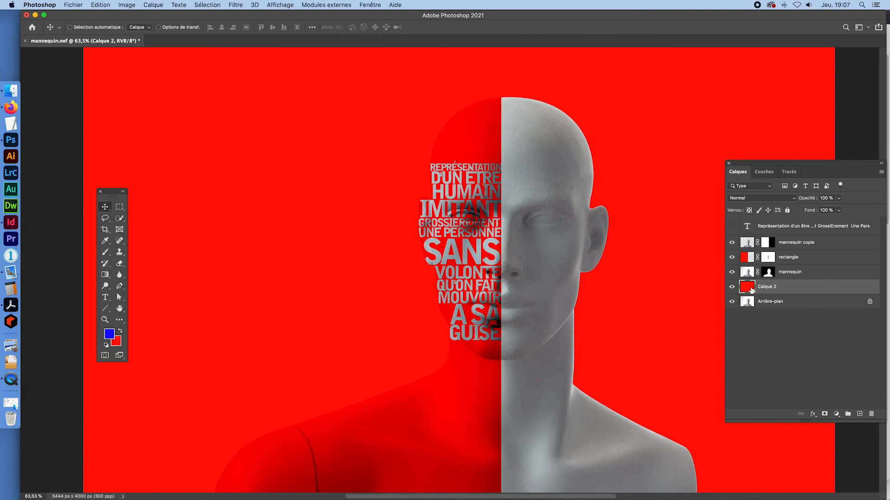
Rename the Calque 2 layer "fond de couleur" and fill it with the blue foreground colour
{"action": "double_click", "coordinate": [769, 287]}
{"action": "type", "text": "fond de couleur"}
{"action": "left_click", "coordinate": [751, 285]}
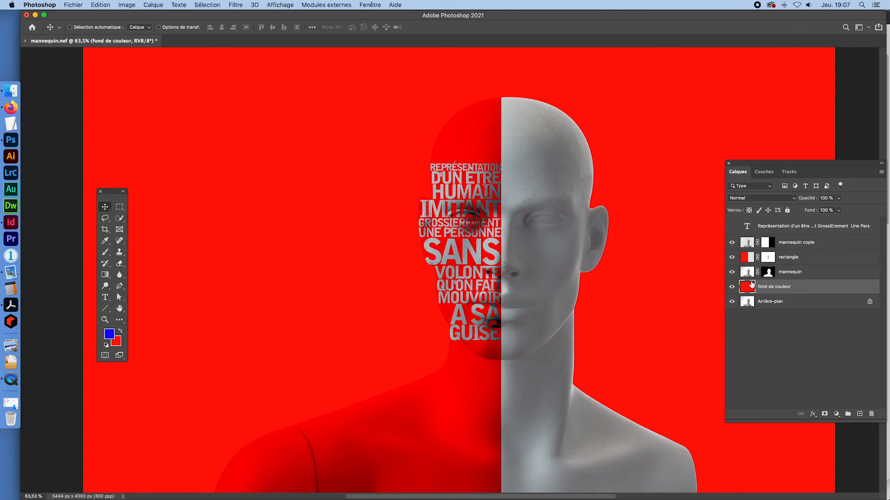
{"action": "key", "text": "alt+BackSpace"}
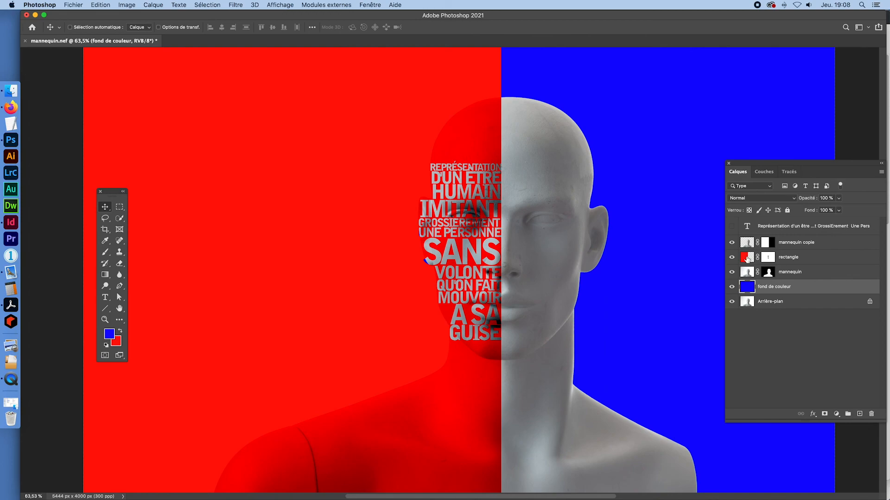
Lock the rectangle layer's transparent pixels and fill its shape with the blue foreground colour
{"action": "left_click", "coordinate": [747, 259]}
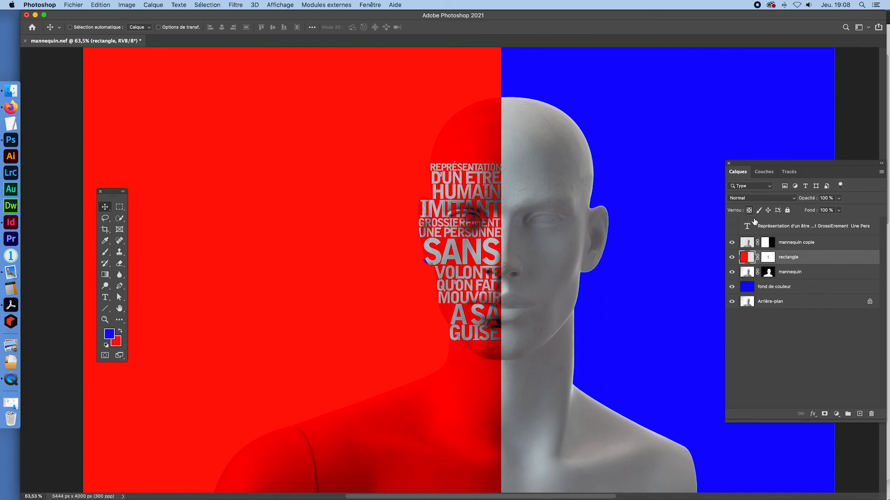
{"action": "left_click", "coordinate": [749, 211]}
{"action": "key", "text": "alt+BackSpace"}
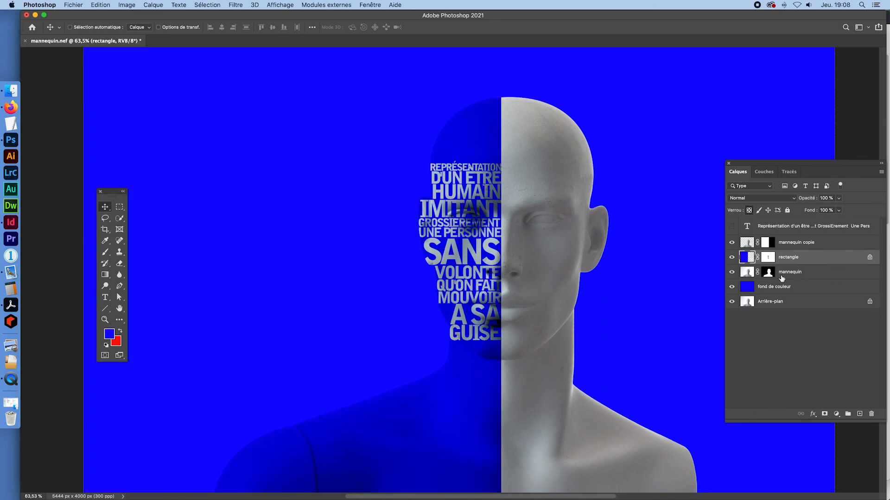
Hide the whole interface around the canvas to review the finished portrait
{"action": "key", "text": "Tab"}
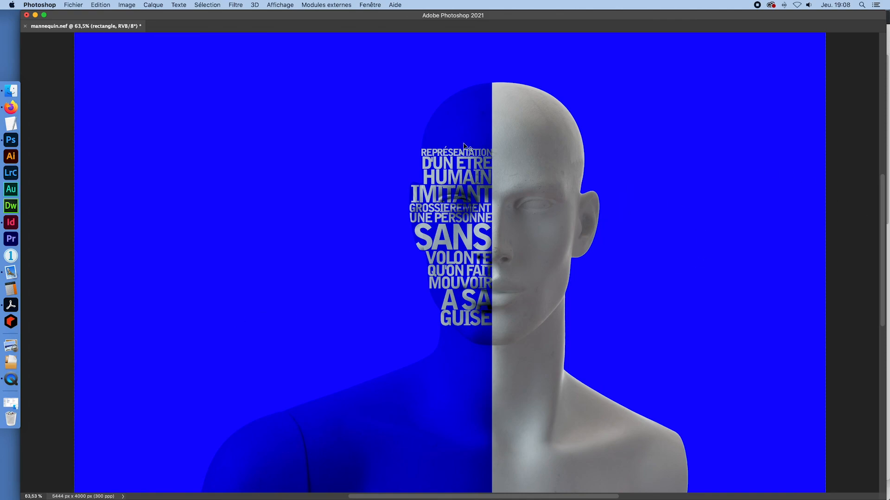
{"action": "left_click", "coordinate": [757, 6]}
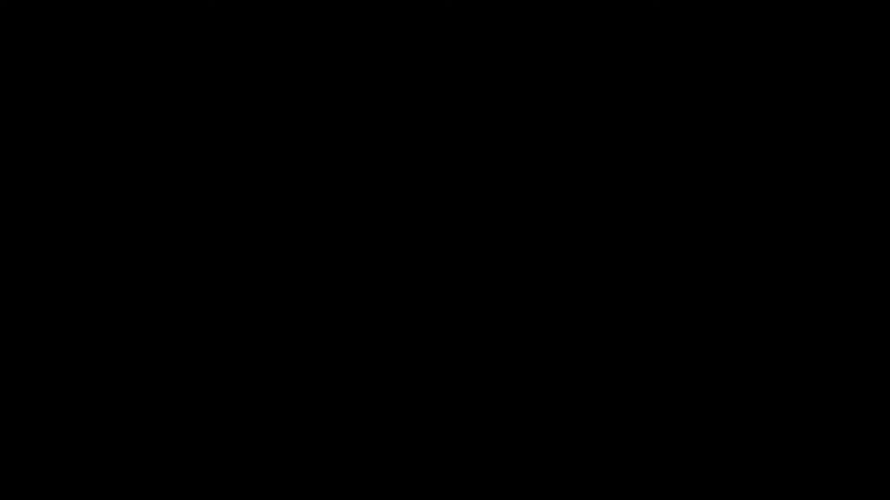